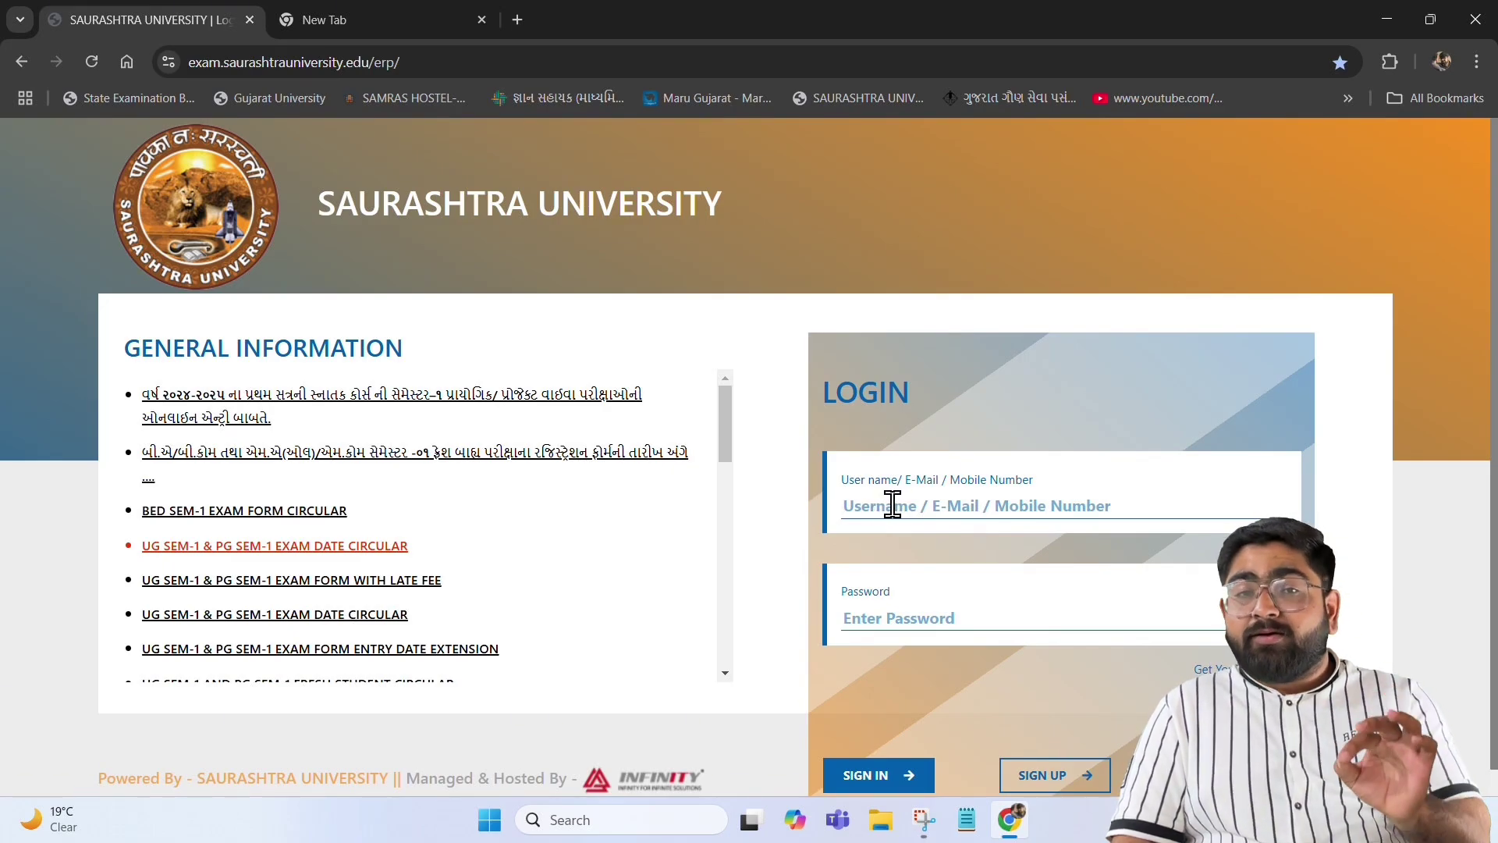
Sign in and open External Form from the sidebar's External section
click(881, 775)
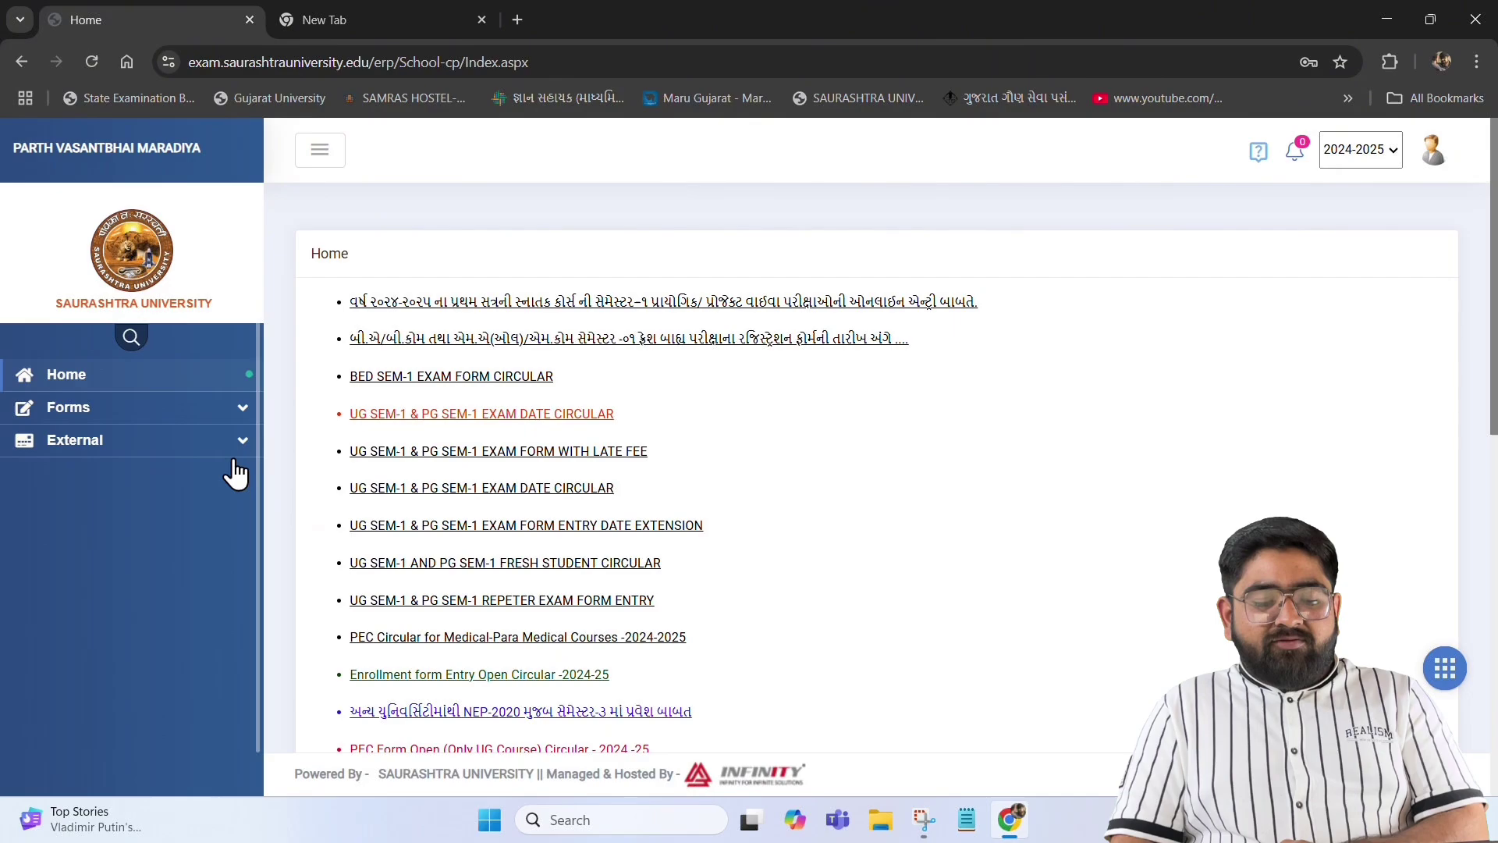
click(69, 446)
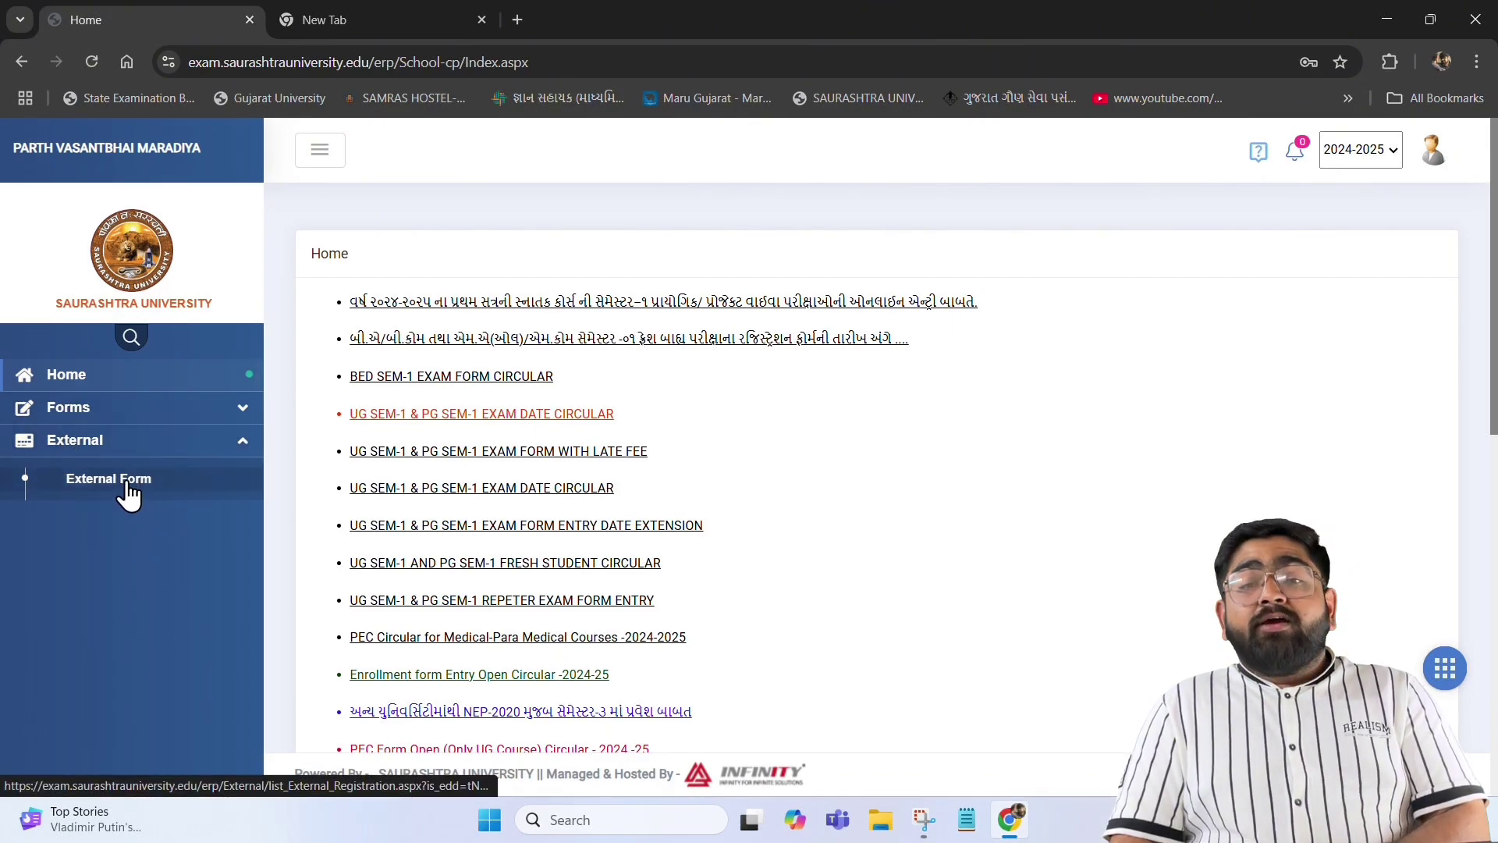
click(127, 479)
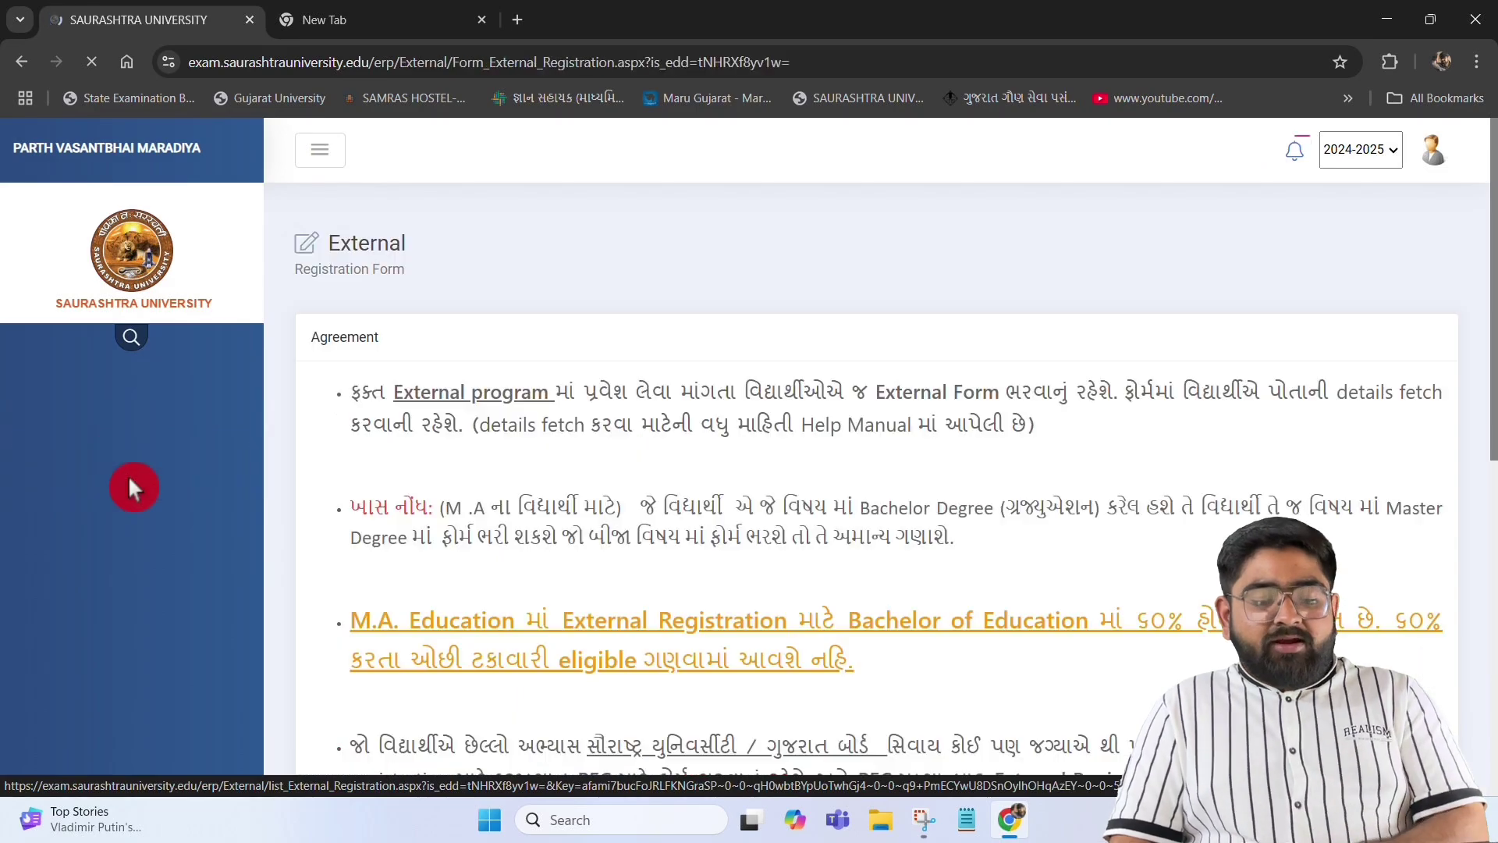
Accept the External registration agreement and confirm it
scroll(668, 523, down, 10)
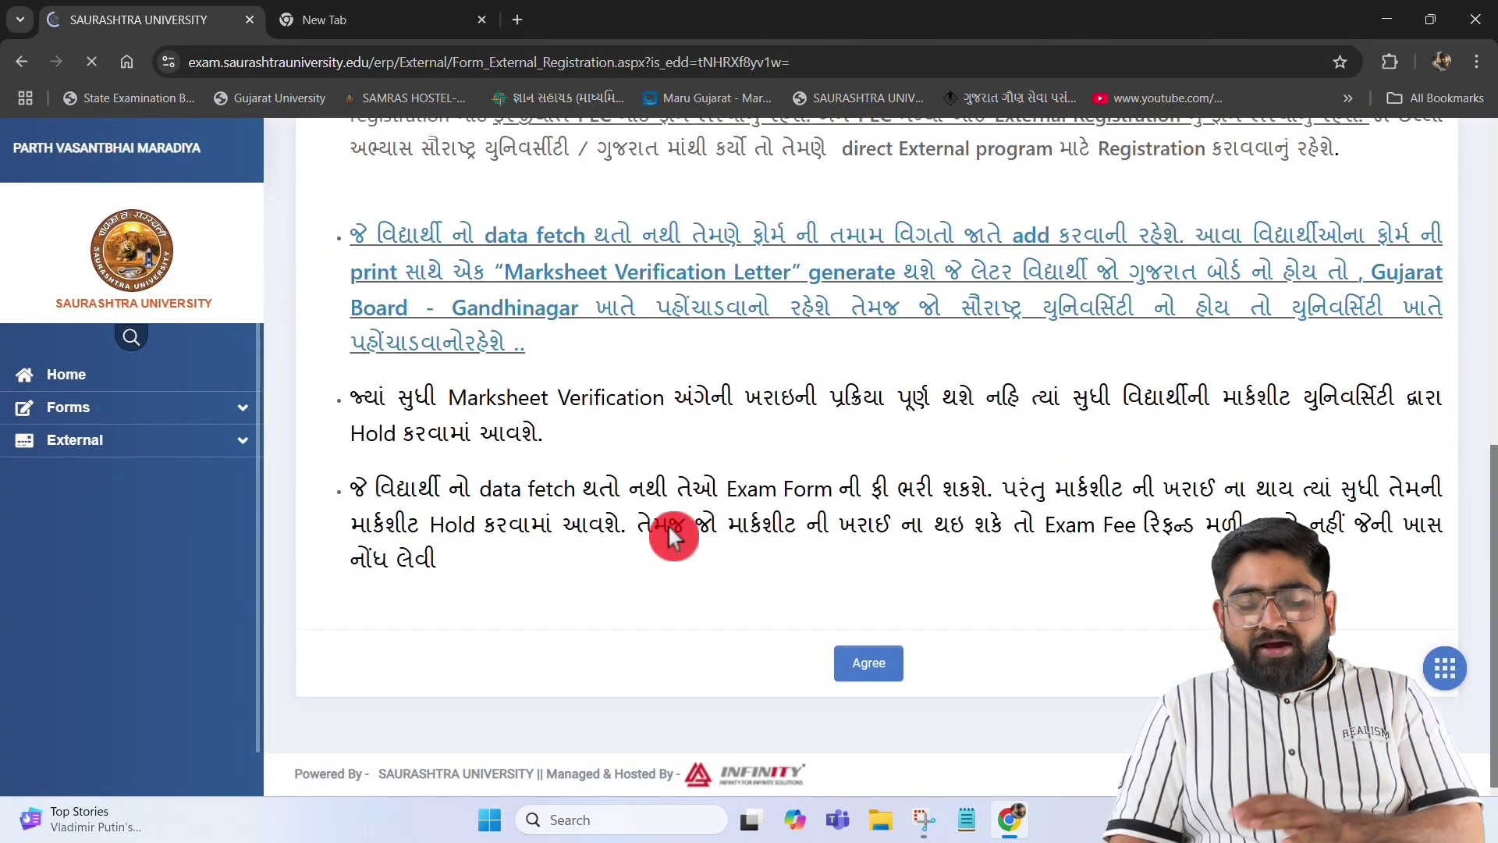
click(880, 687)
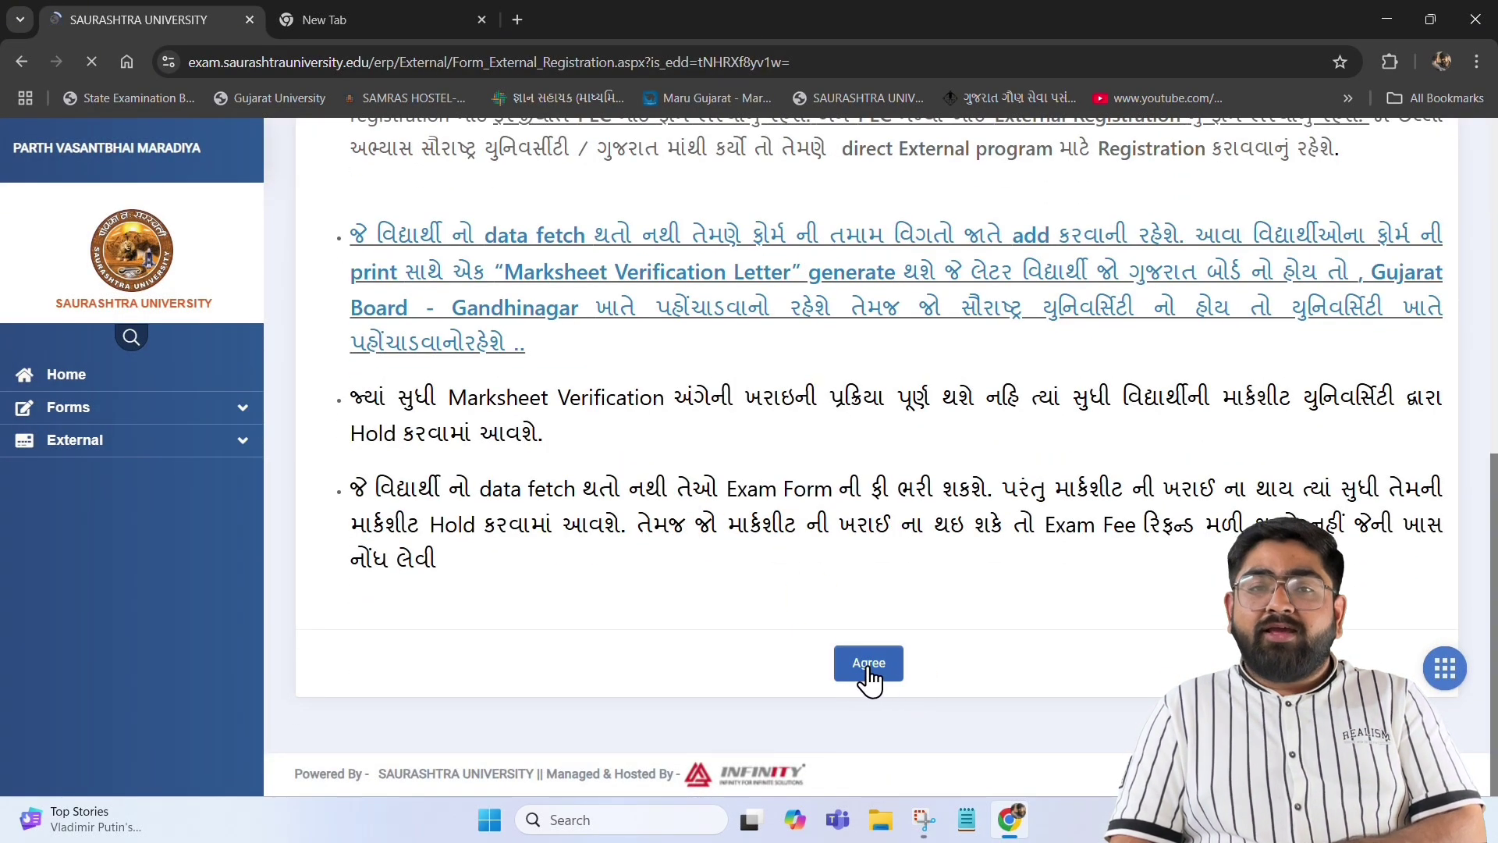
click(867, 670)
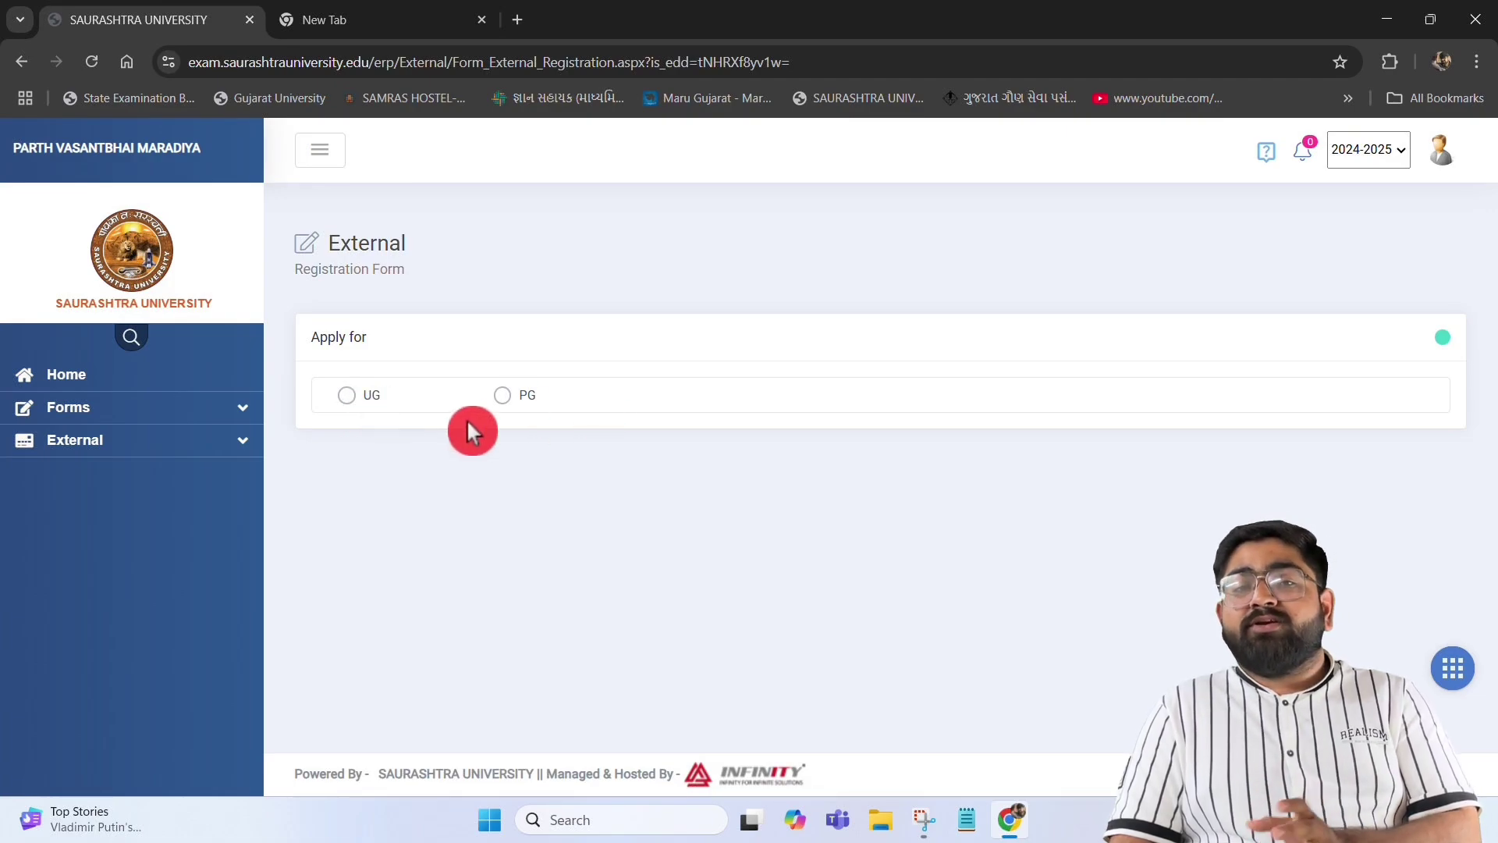
Apply for PG with faculty 002 - COMMERCE and Semester - 1
click(502, 397)
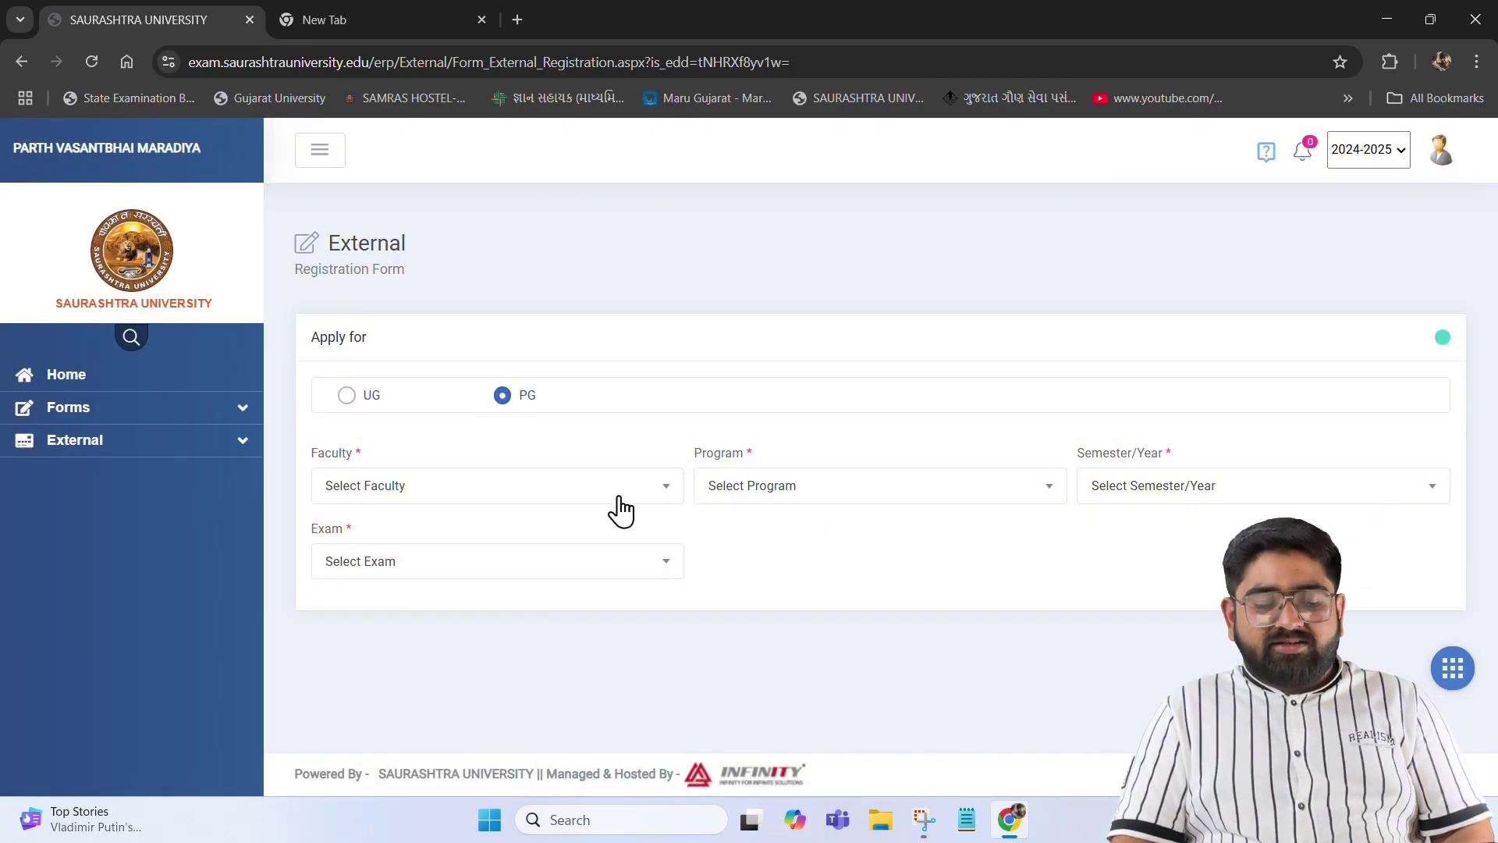
click(626, 490)
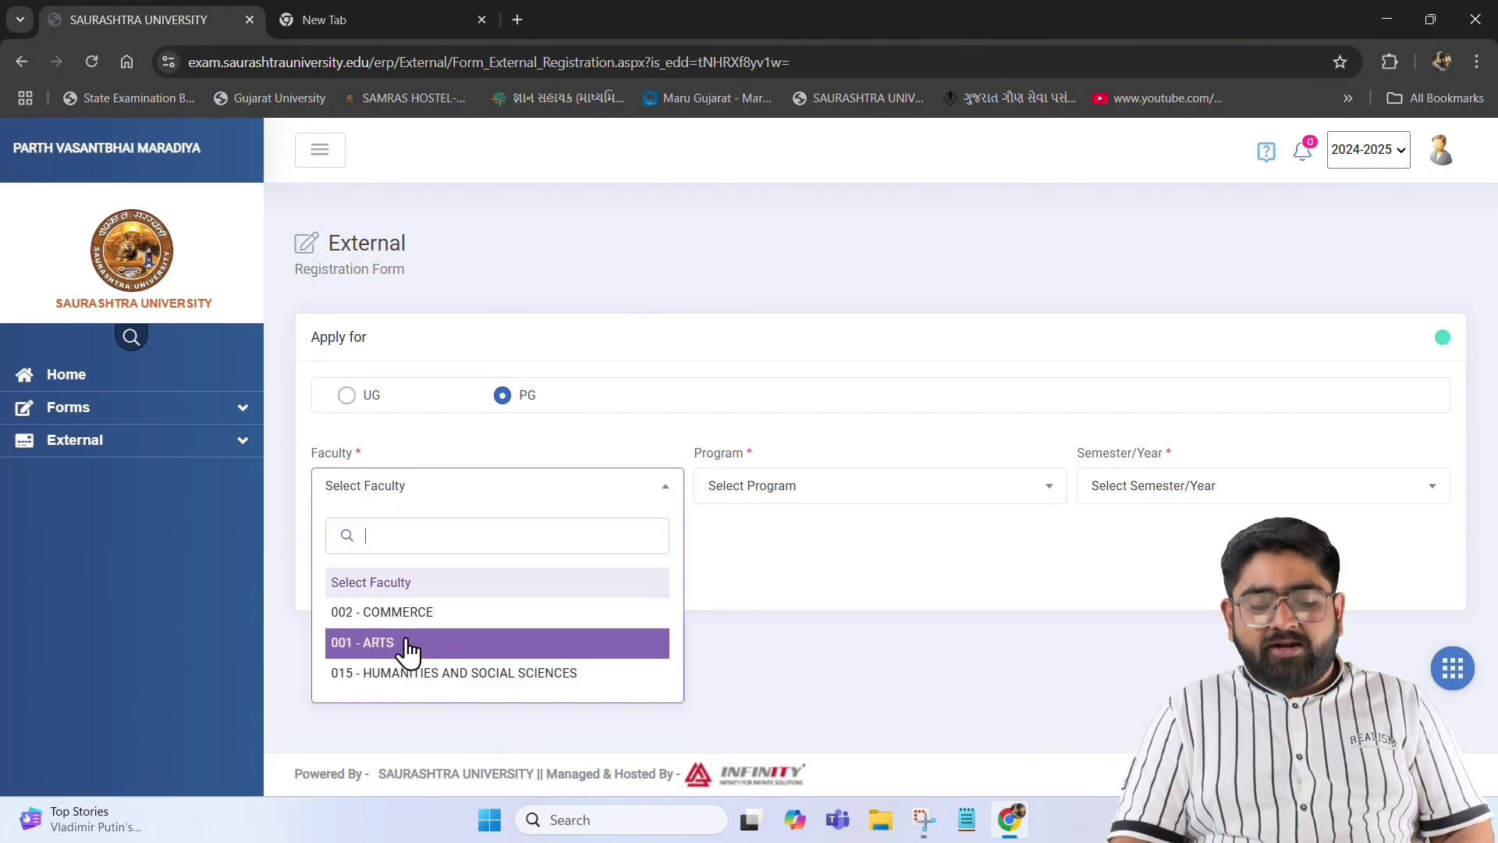
click(414, 613)
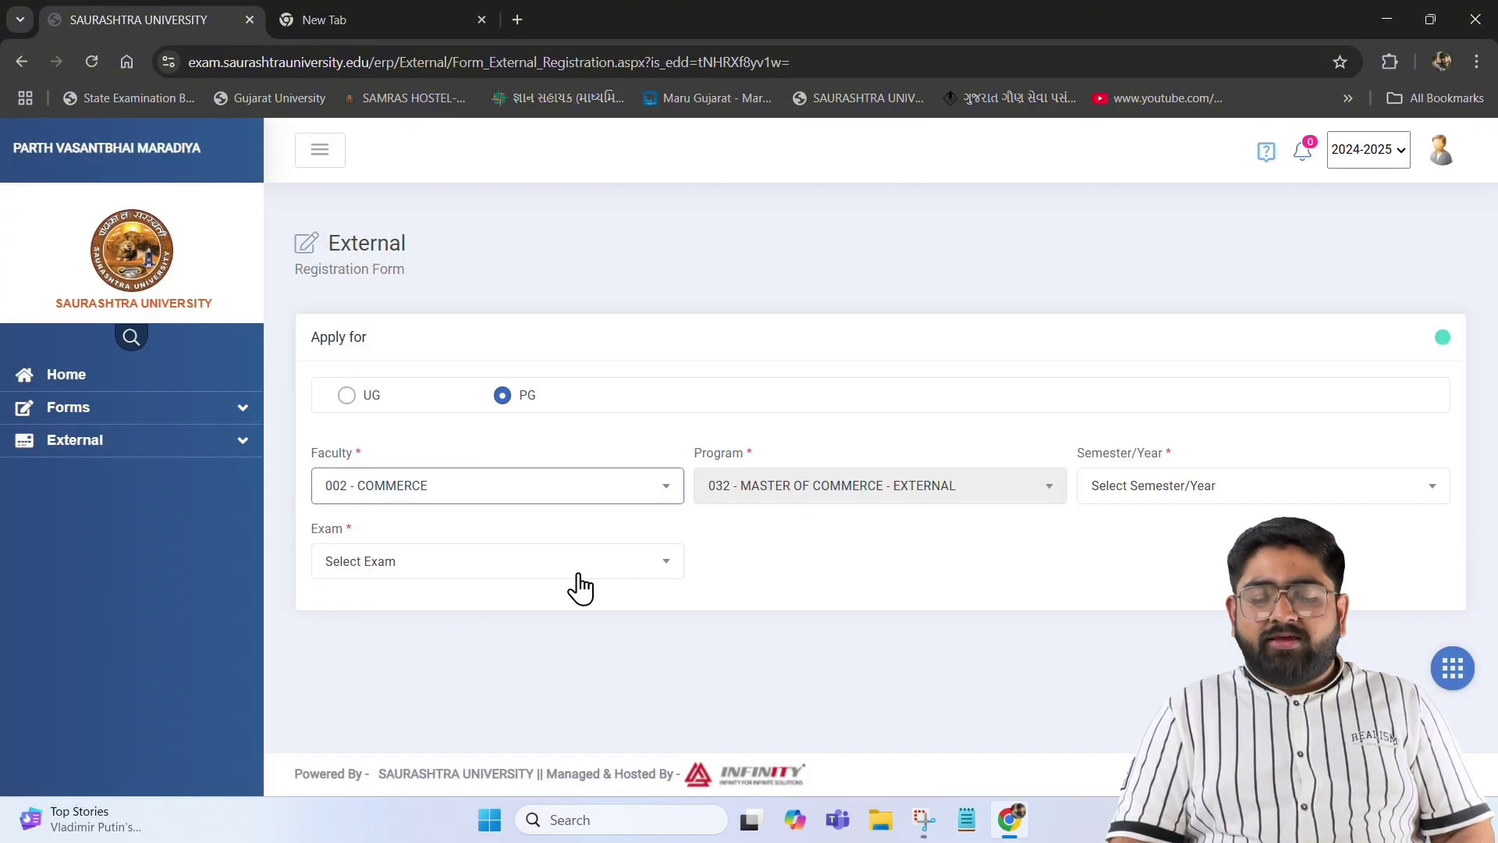
click(1144, 512)
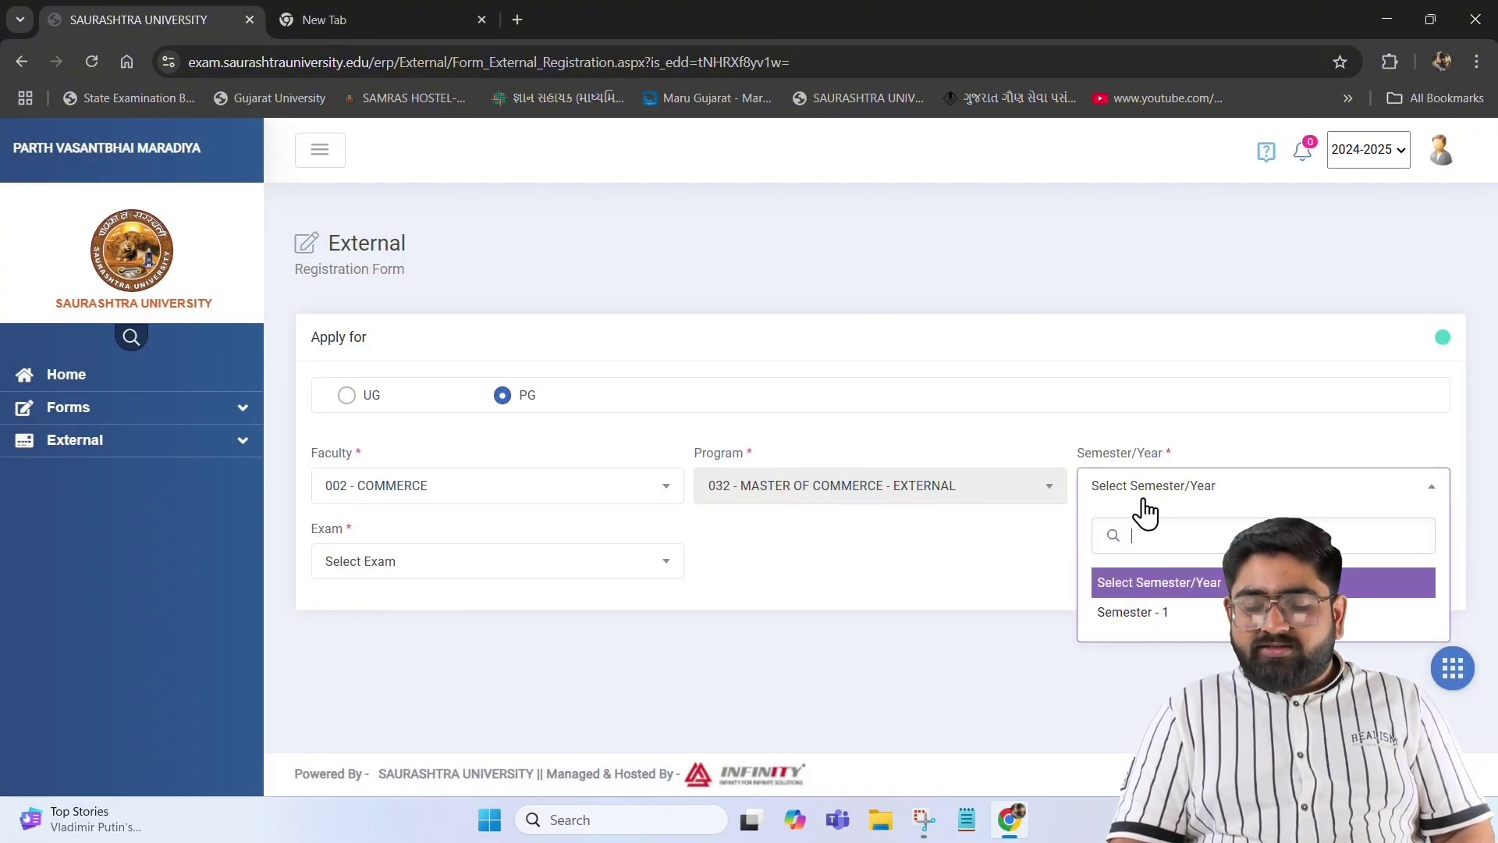
click(1144, 613)
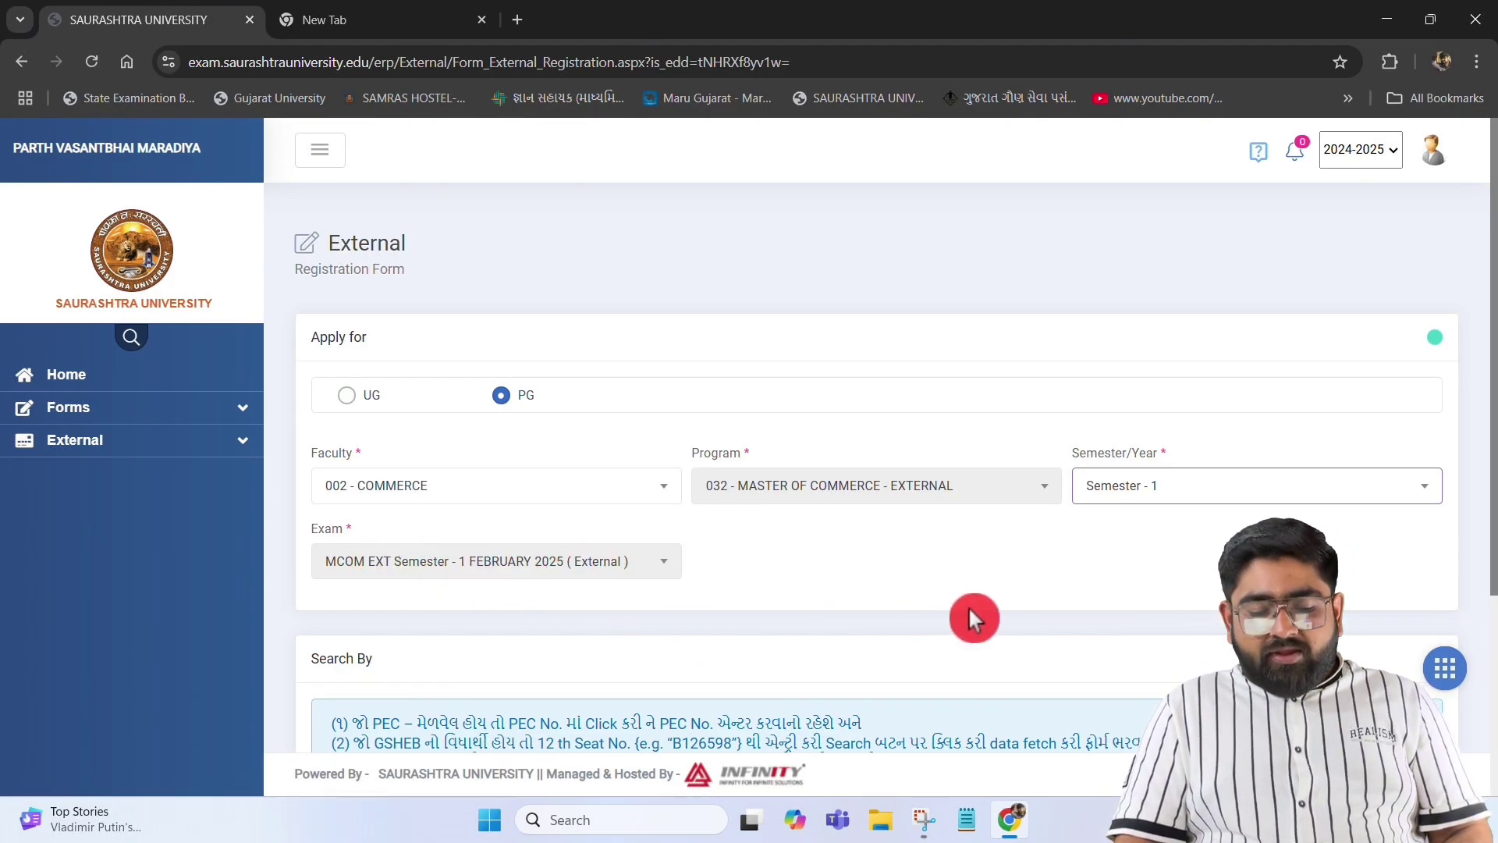
Choose searching the student by Enrollment number and focus the search field
scroll(970, 611, down, 4)
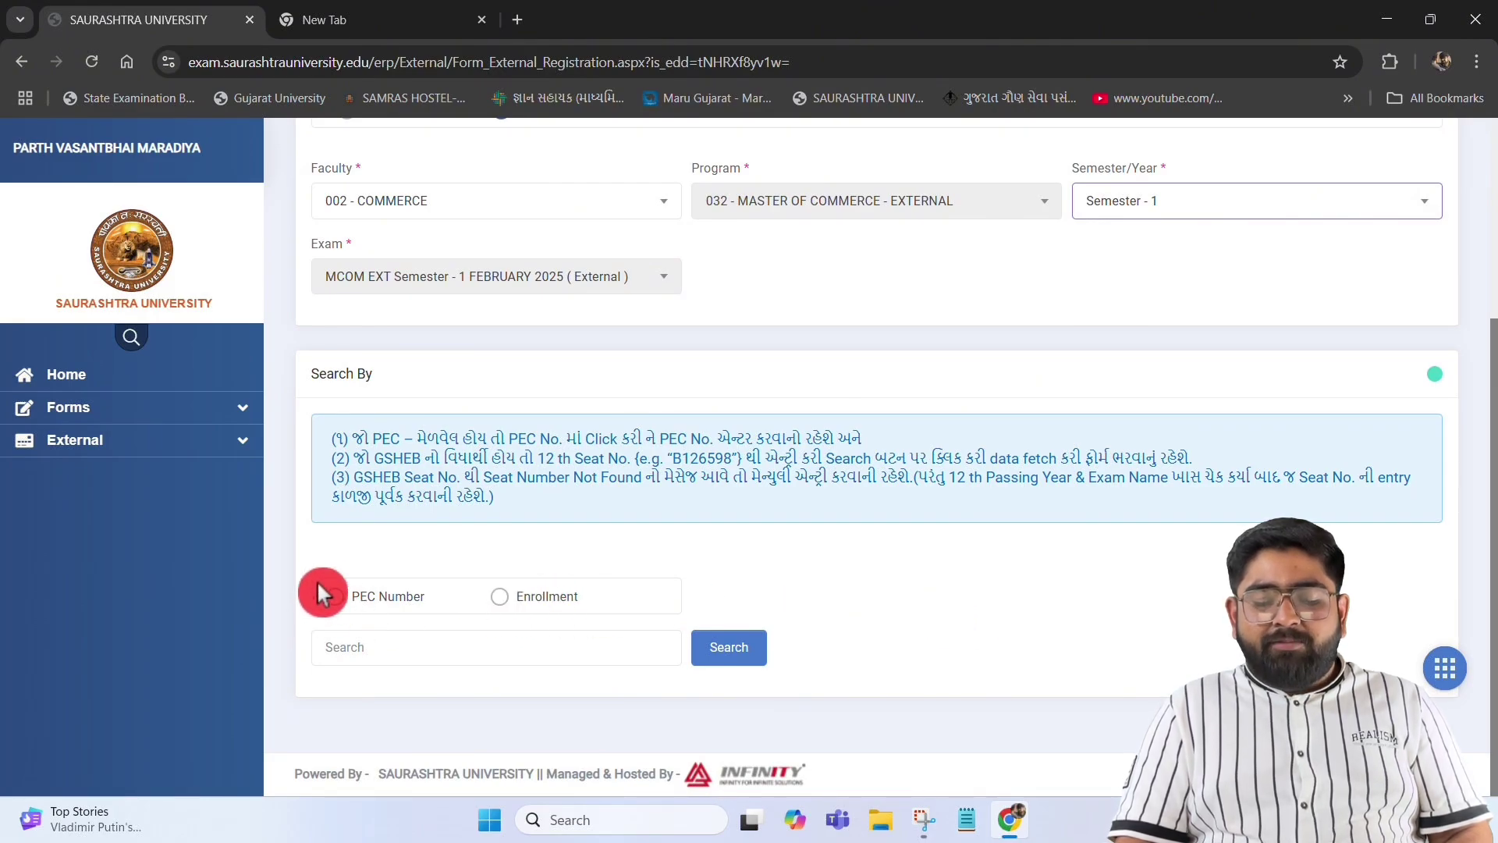
click(500, 599)
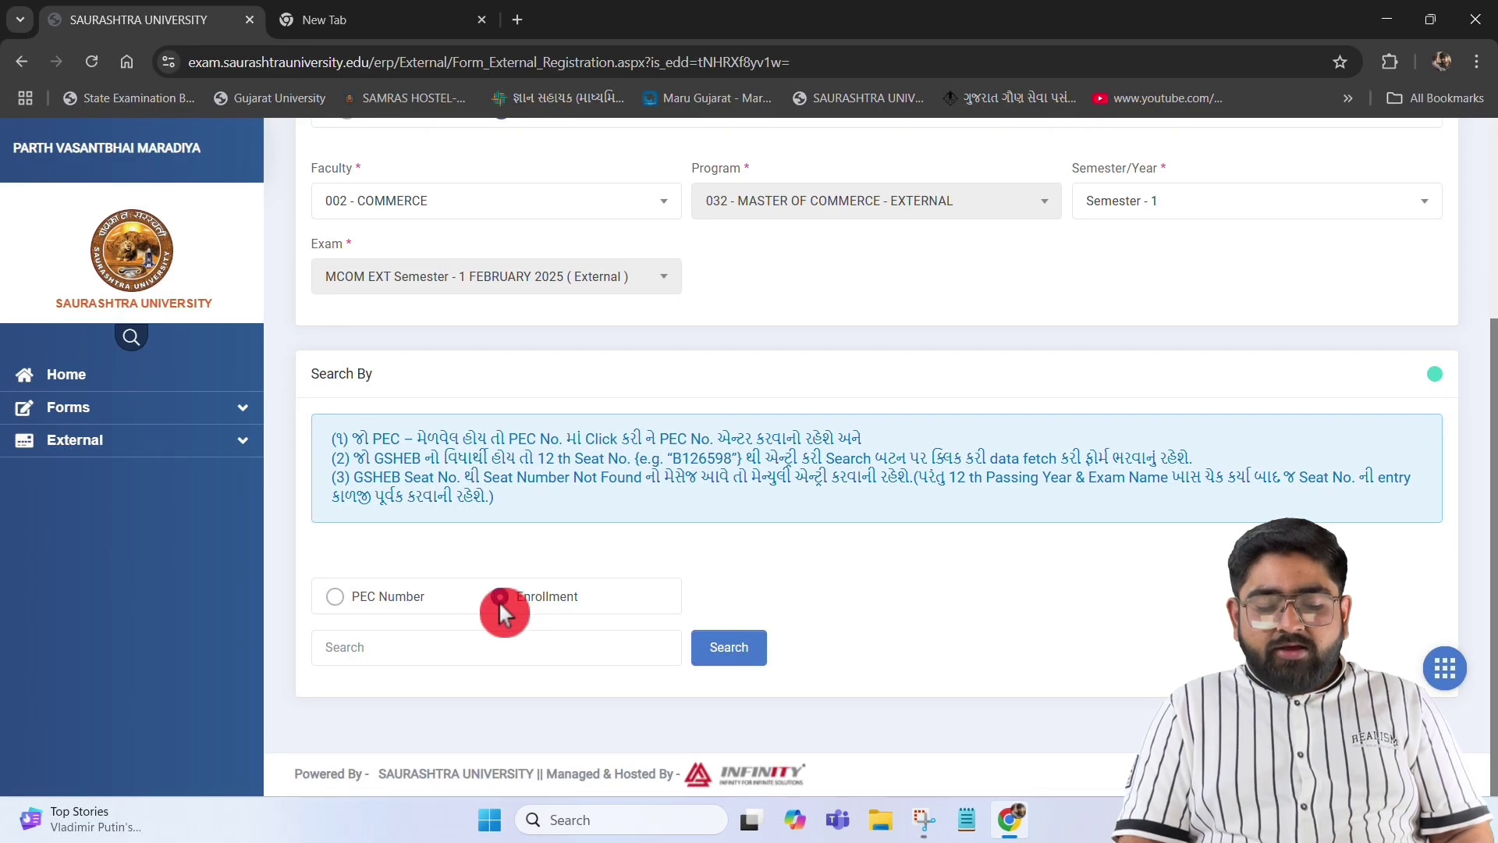
click(391, 654)
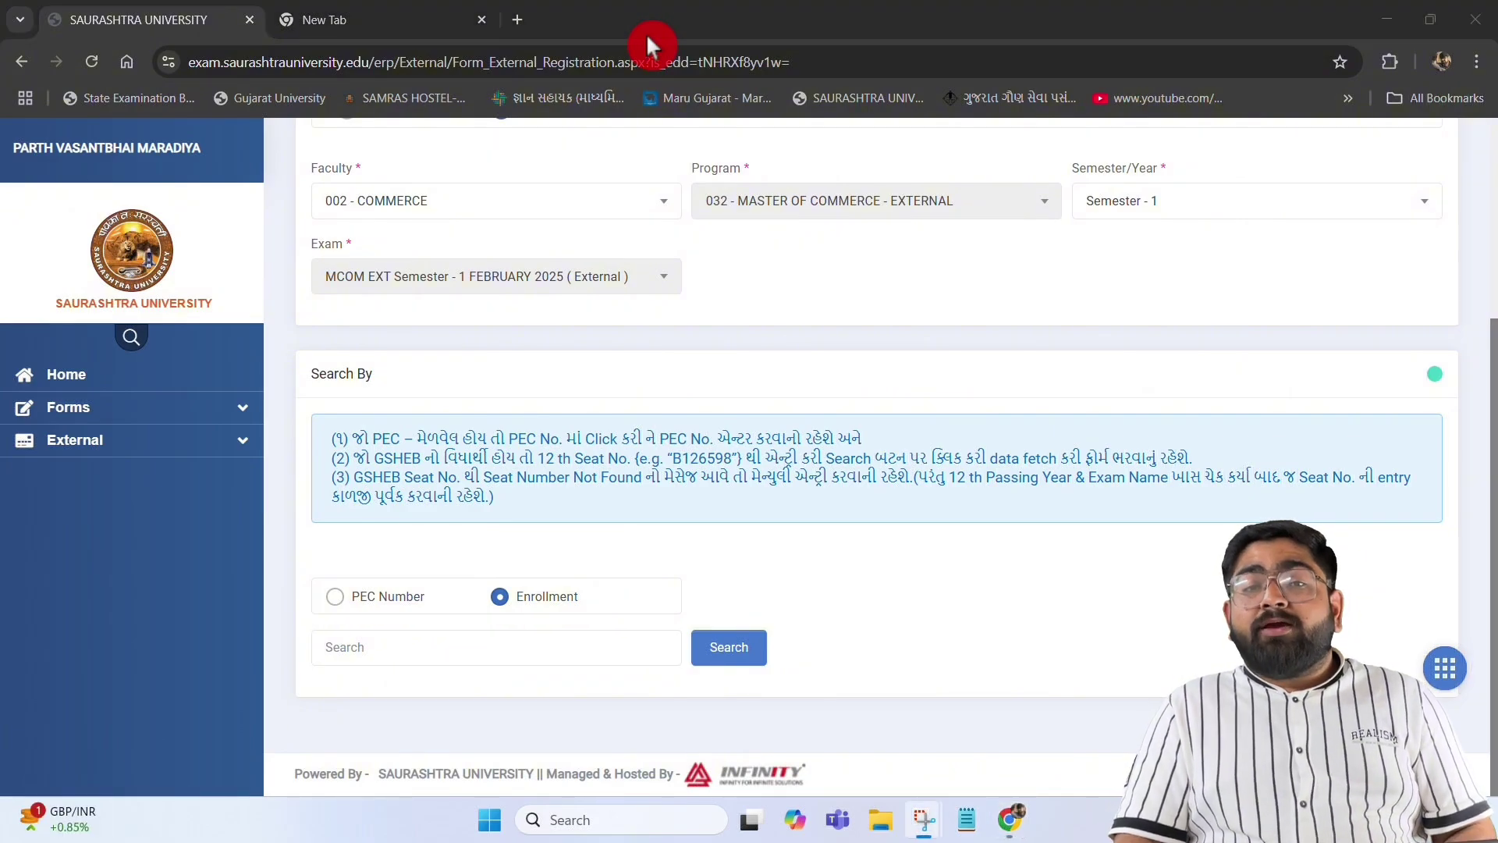
Search the enrollment number, confirm YES to fetch the student's data, and dismiss the Fetched notice
click(391, 646)
scroll(431, 540, down, 1)
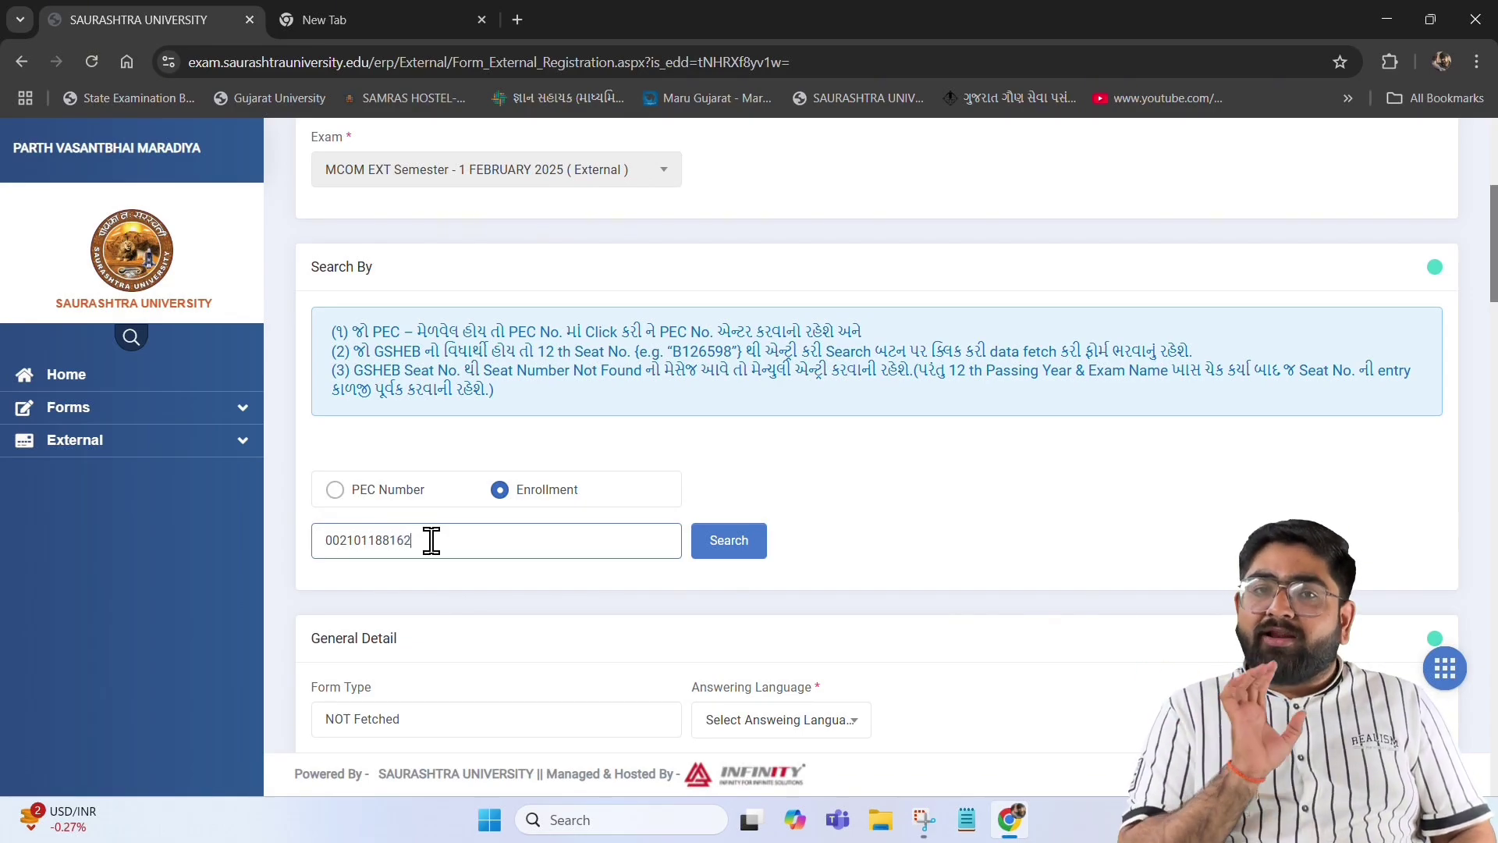
click(723, 549)
click(725, 549)
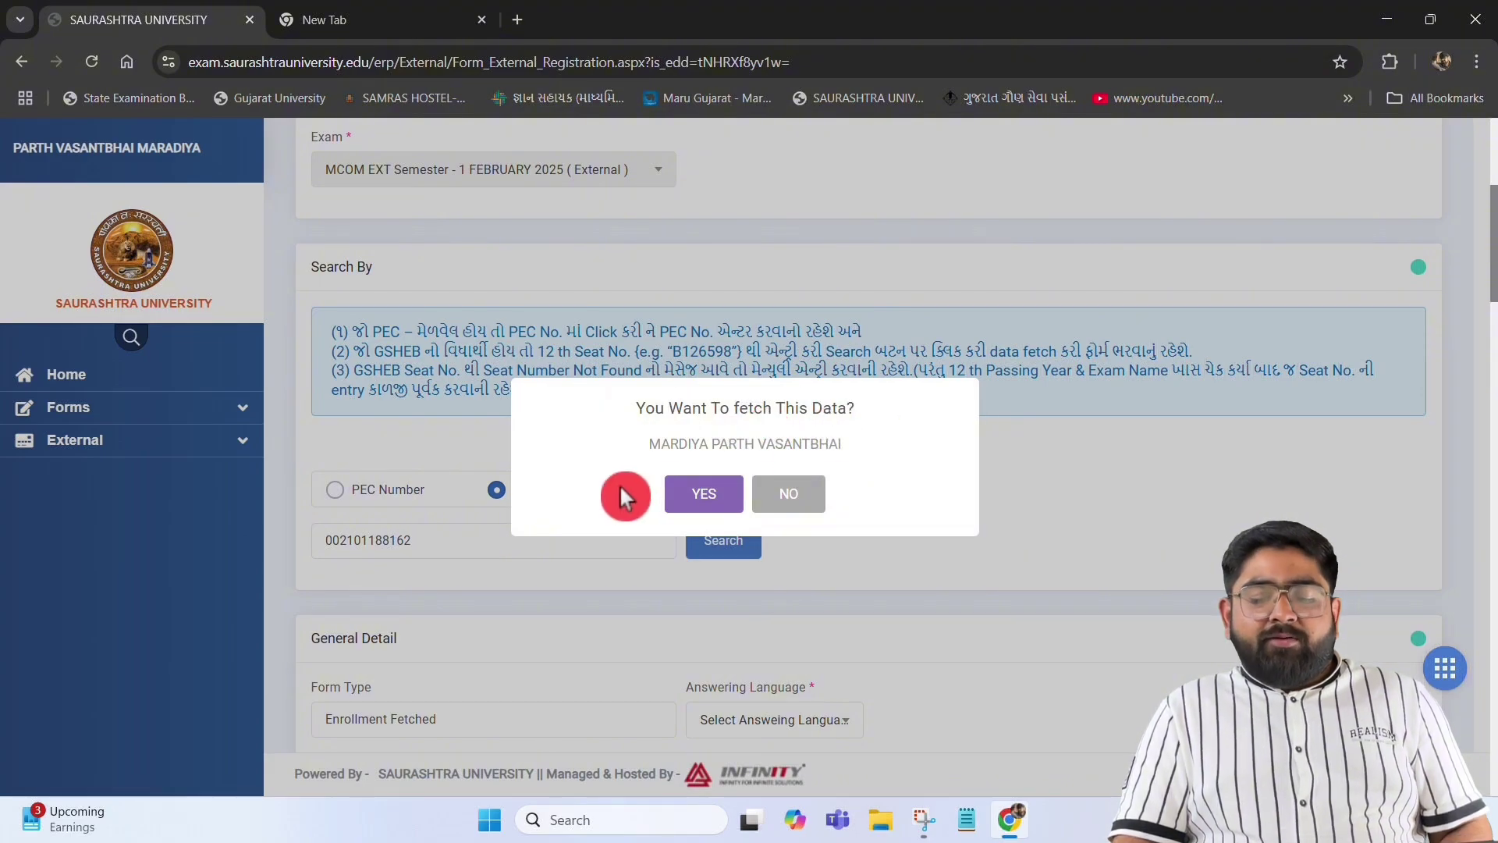
click(703, 499)
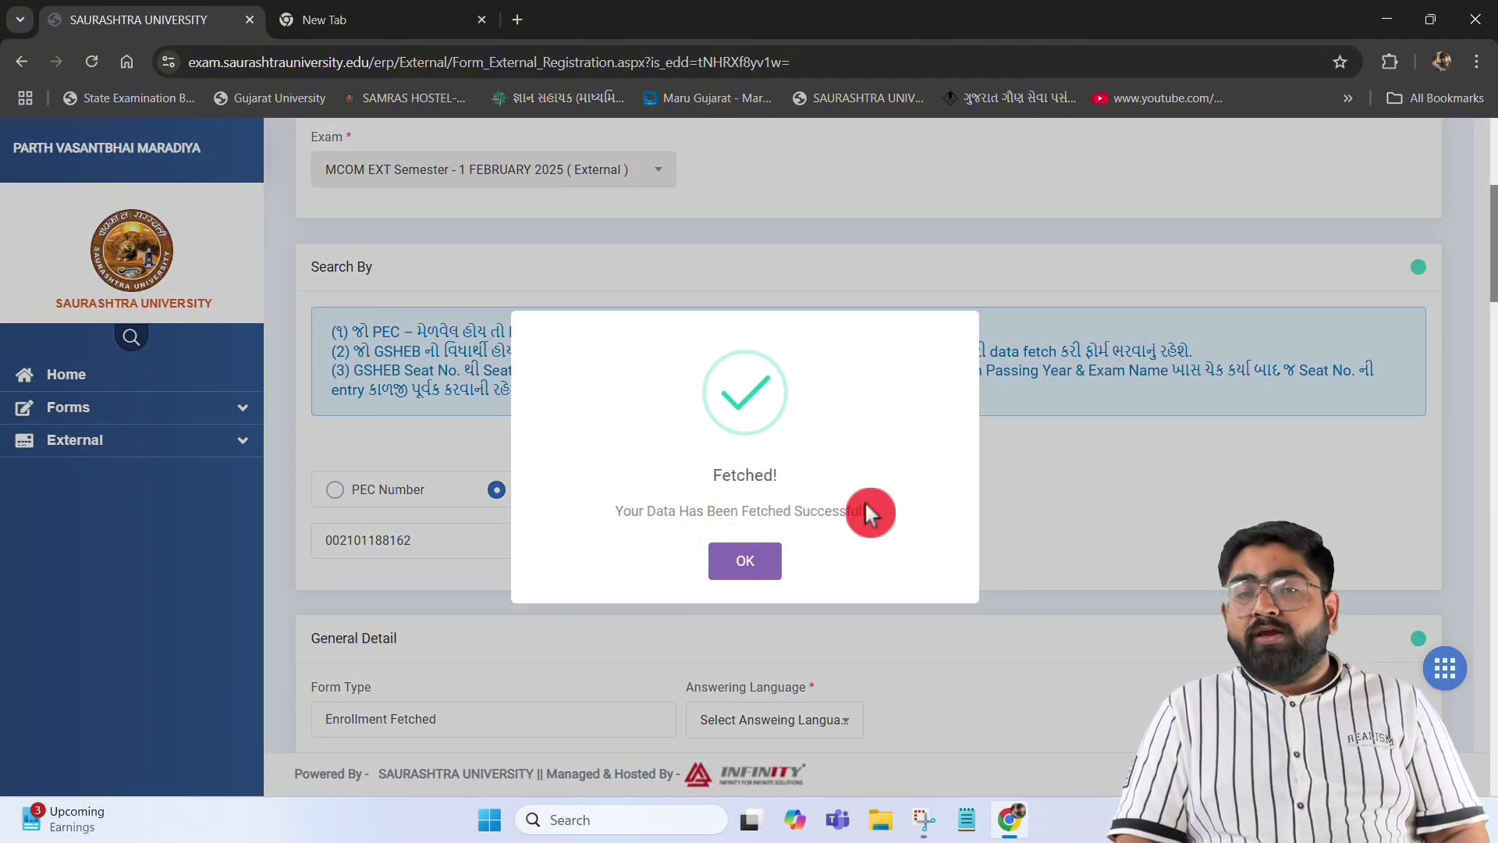
click(737, 566)
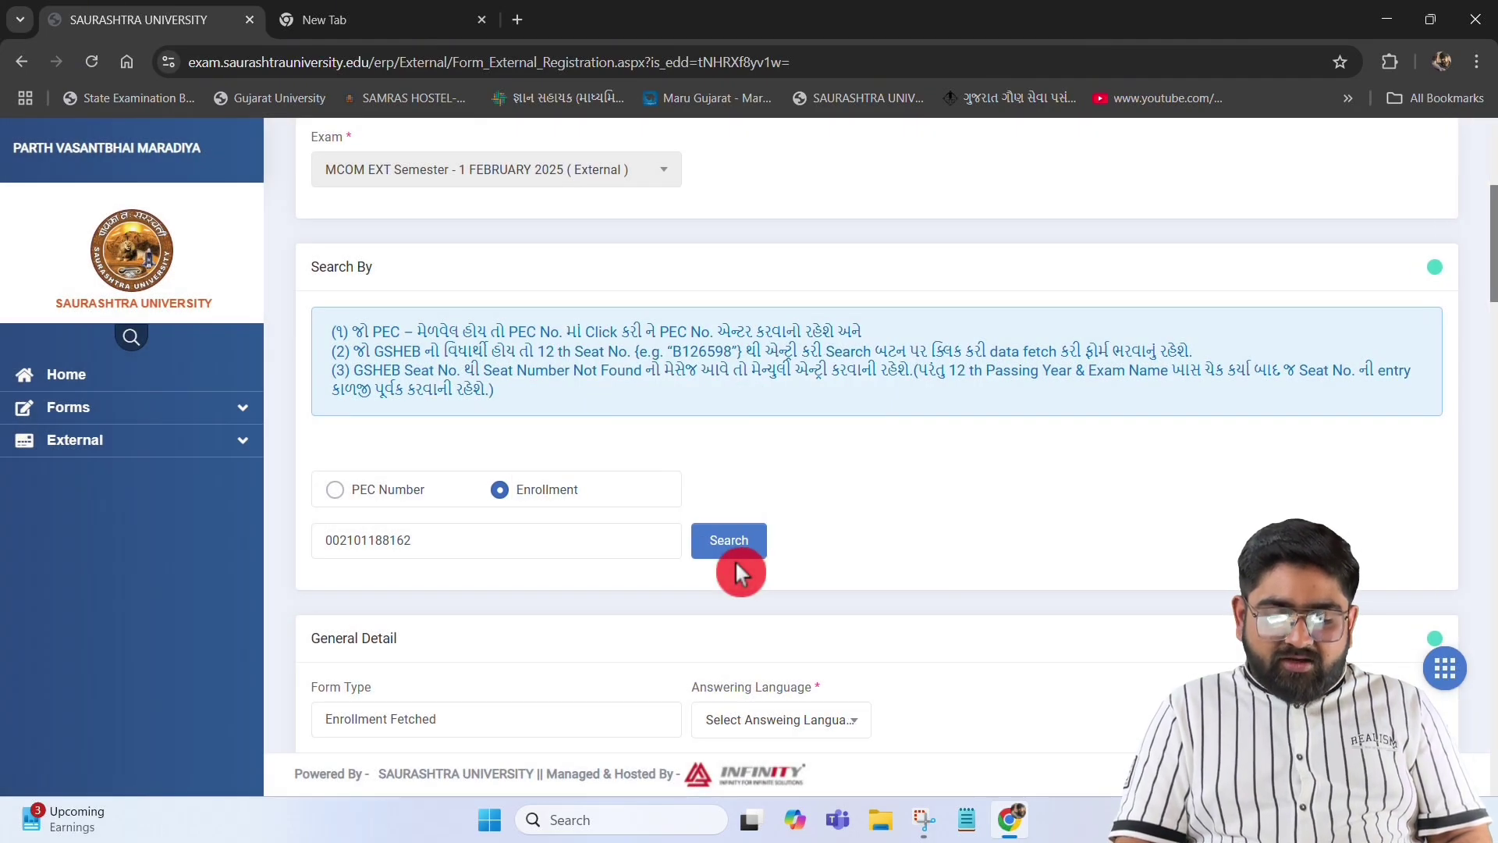
scroll(735, 559, down, 5)
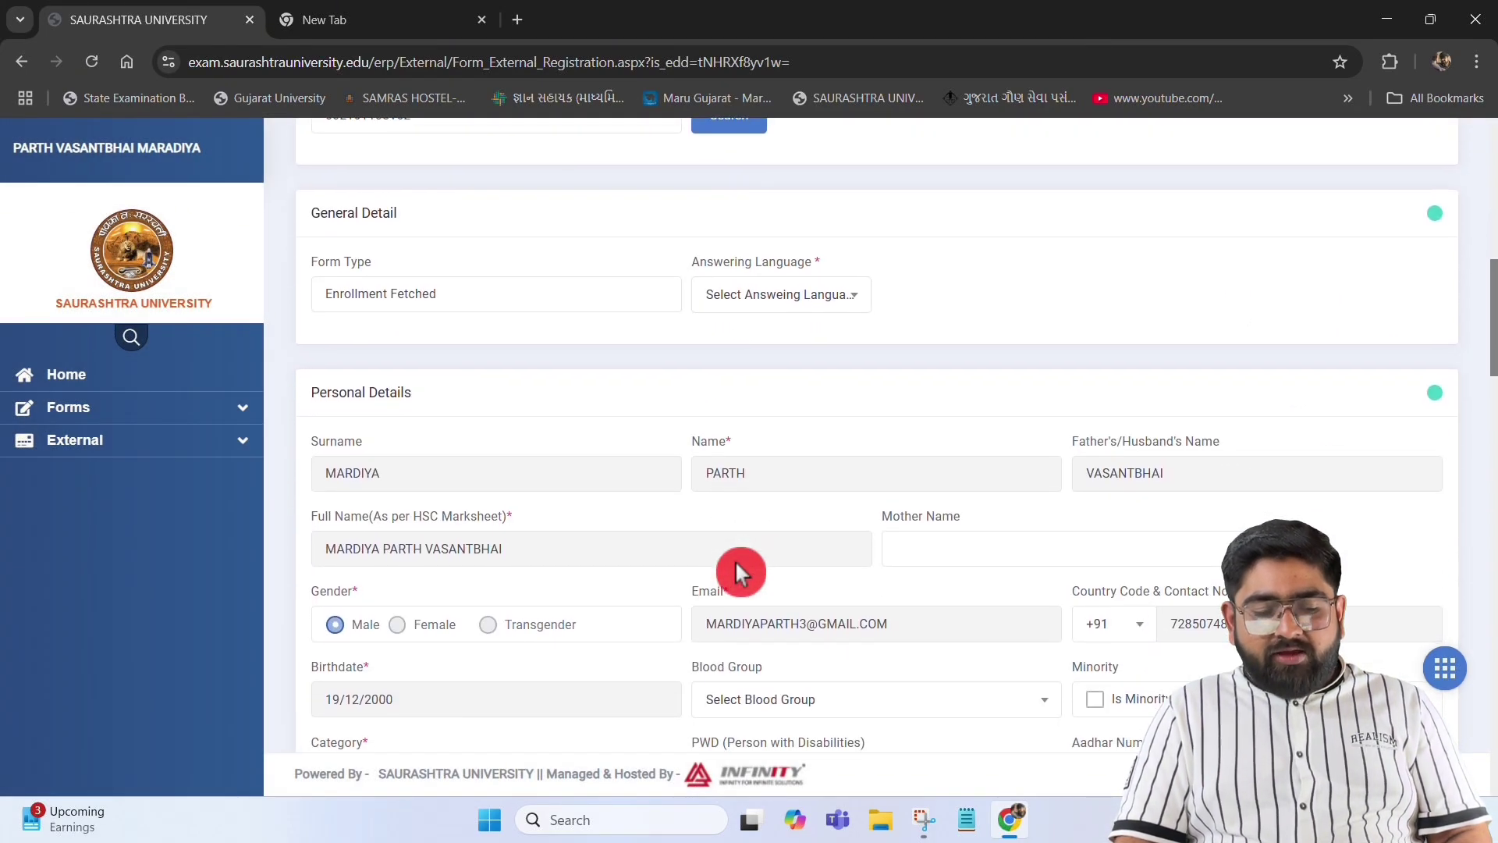
Enter the mother's name and set the blood group to B+
scroll(735, 559, down, 2)
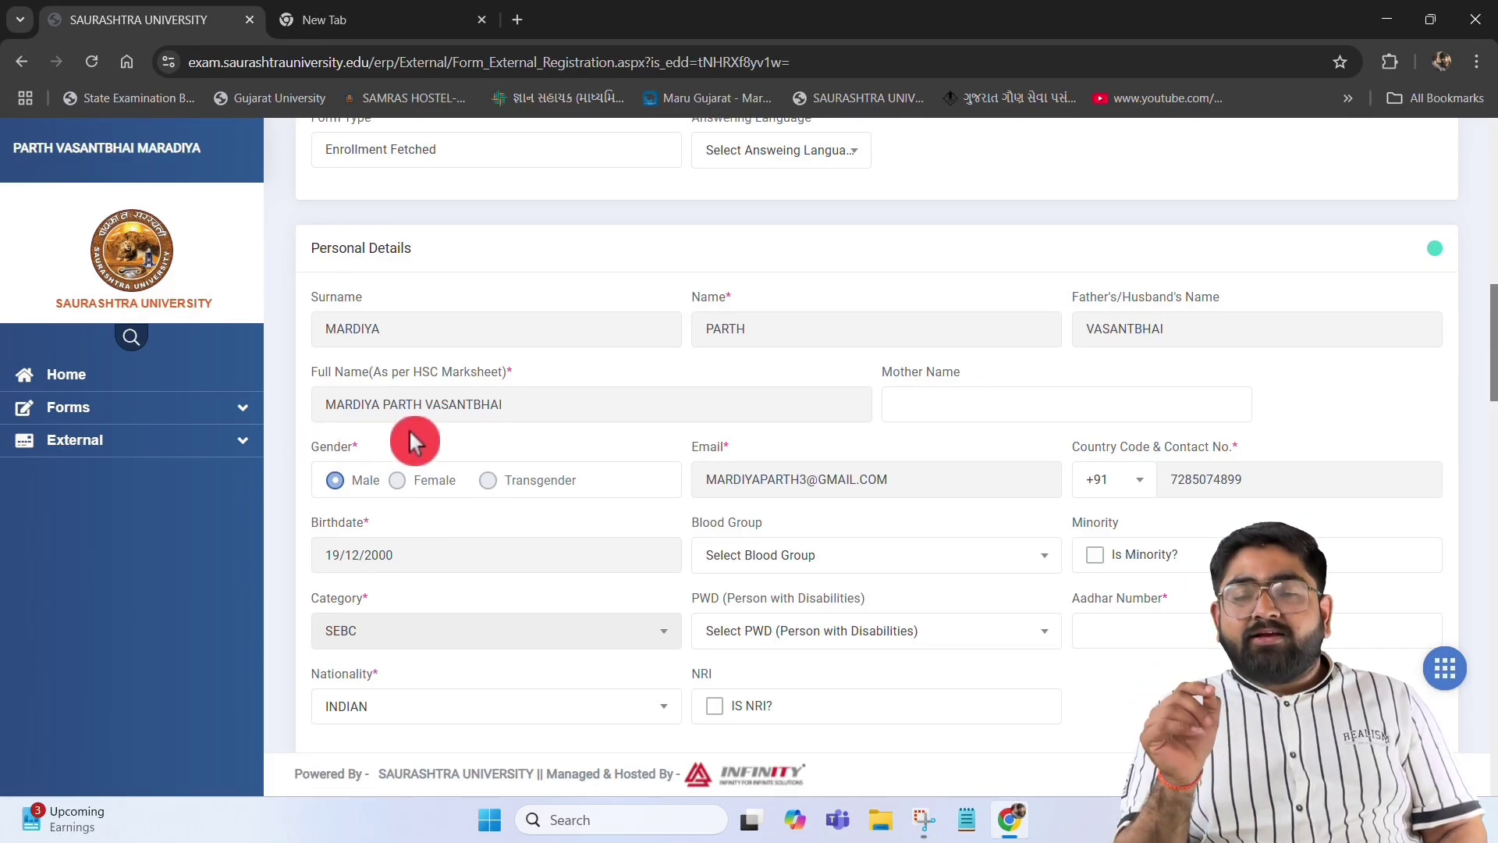
click(910, 403)
text(RASILABEN)
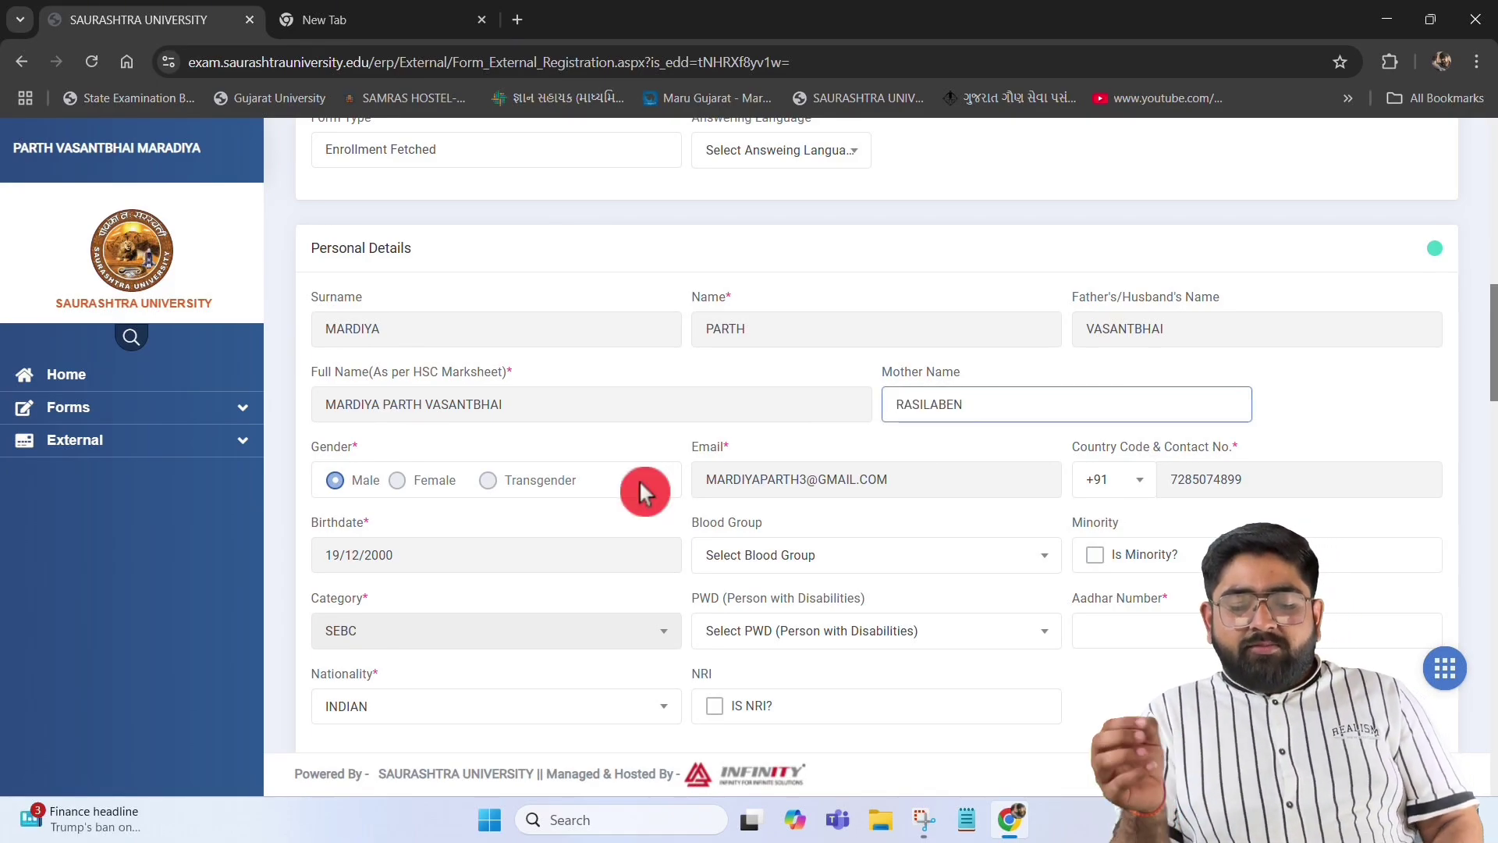
click(790, 567)
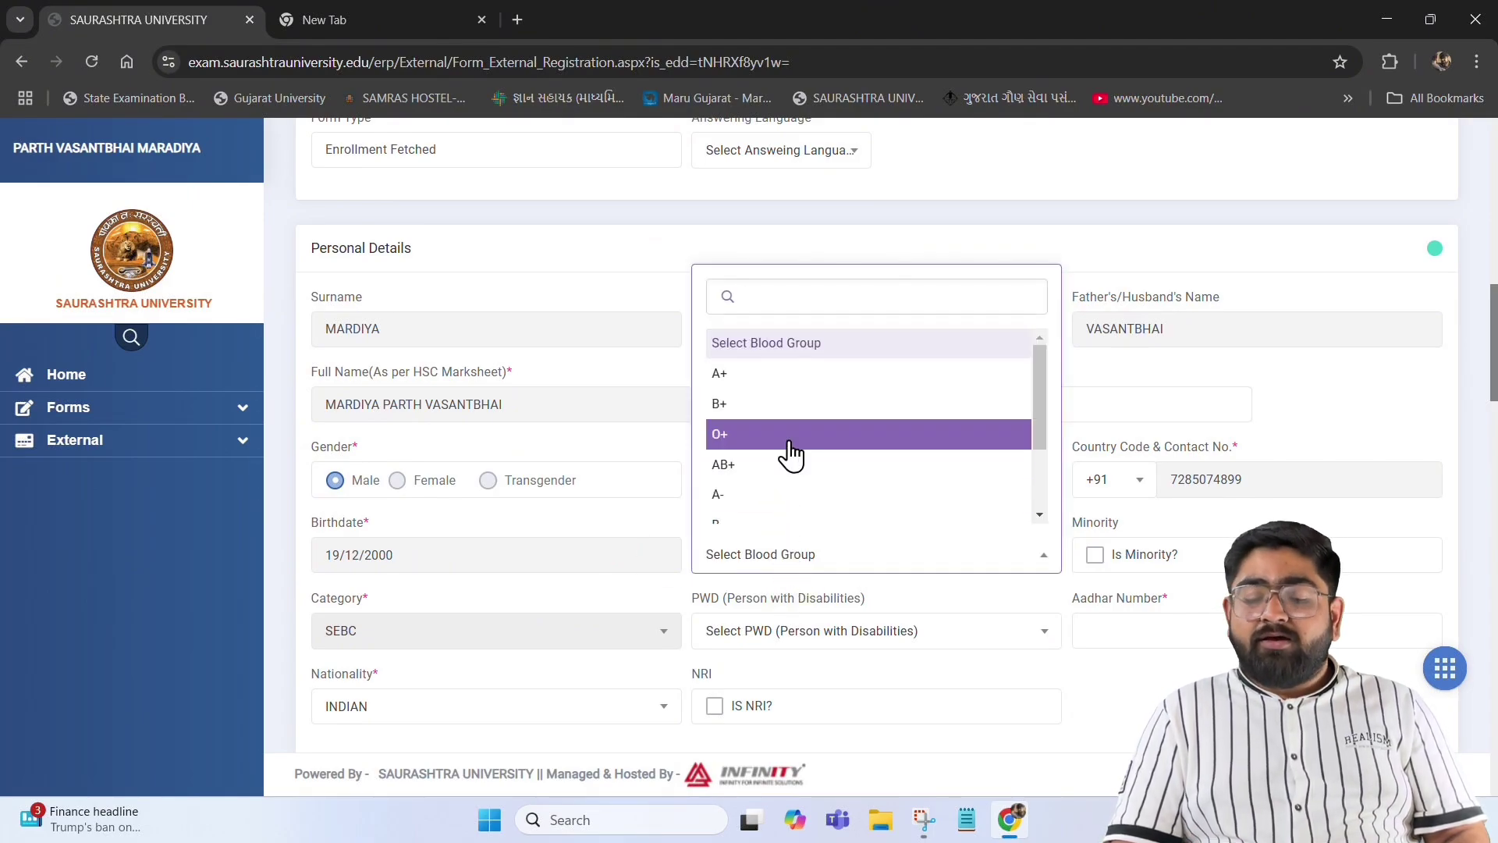
click(765, 404)
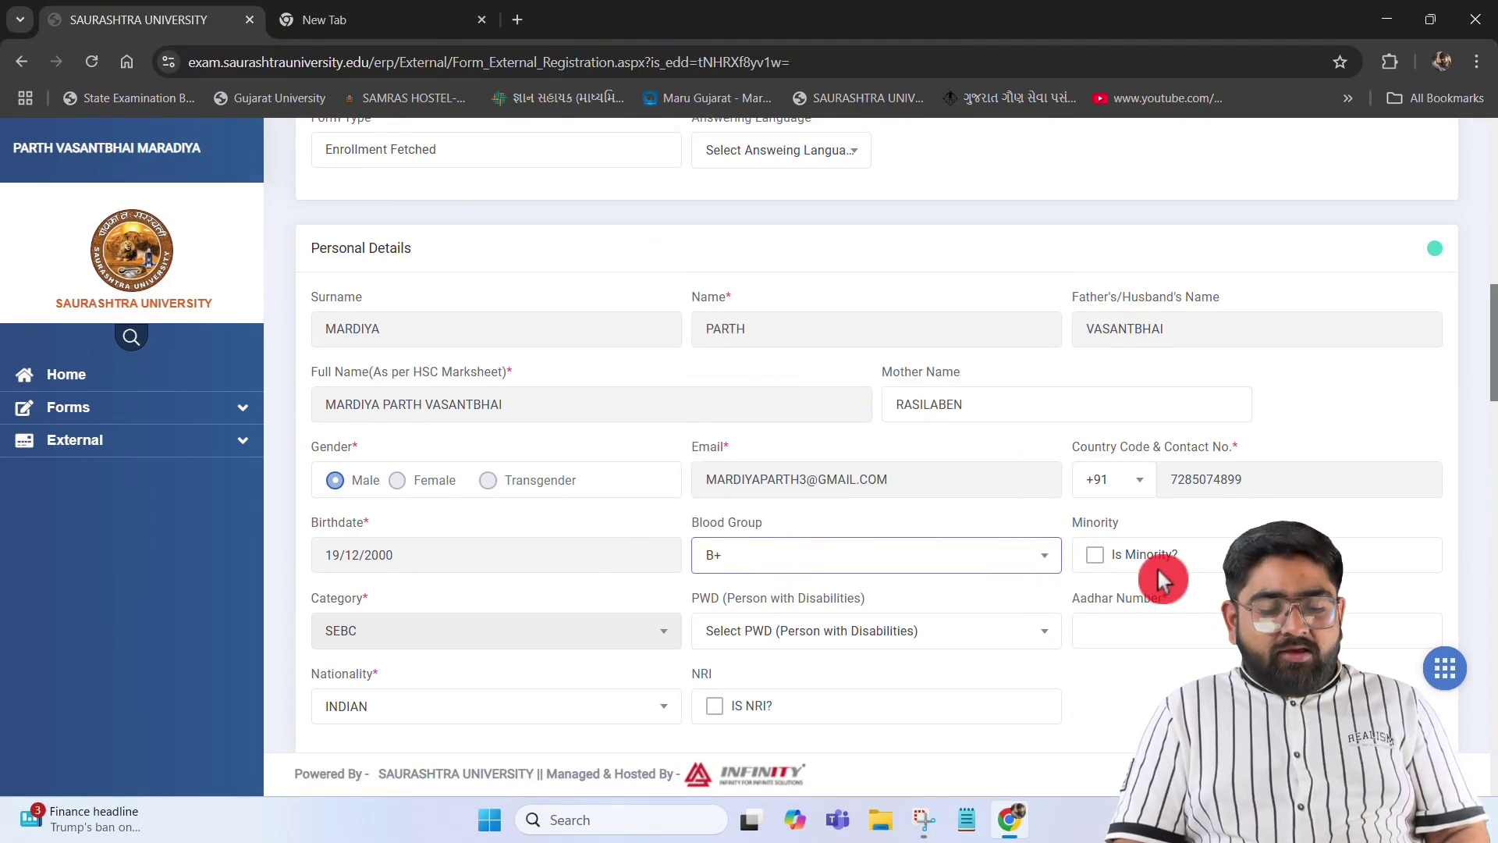
Set PWD to Not Applicable and enter the student's Aadhar number
scroll(1102, 558, down, 2)
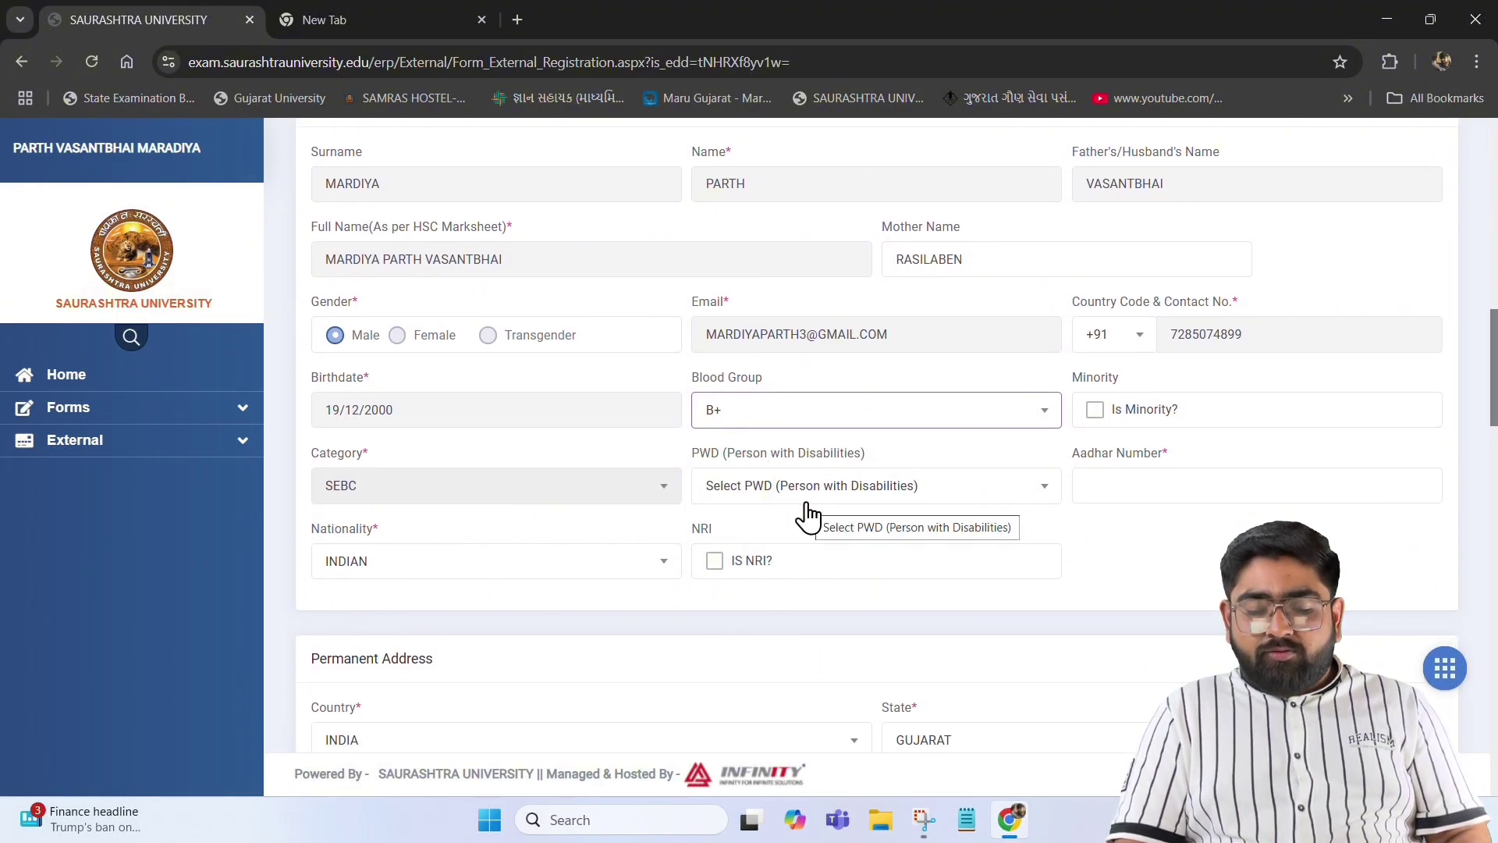
click(950, 487)
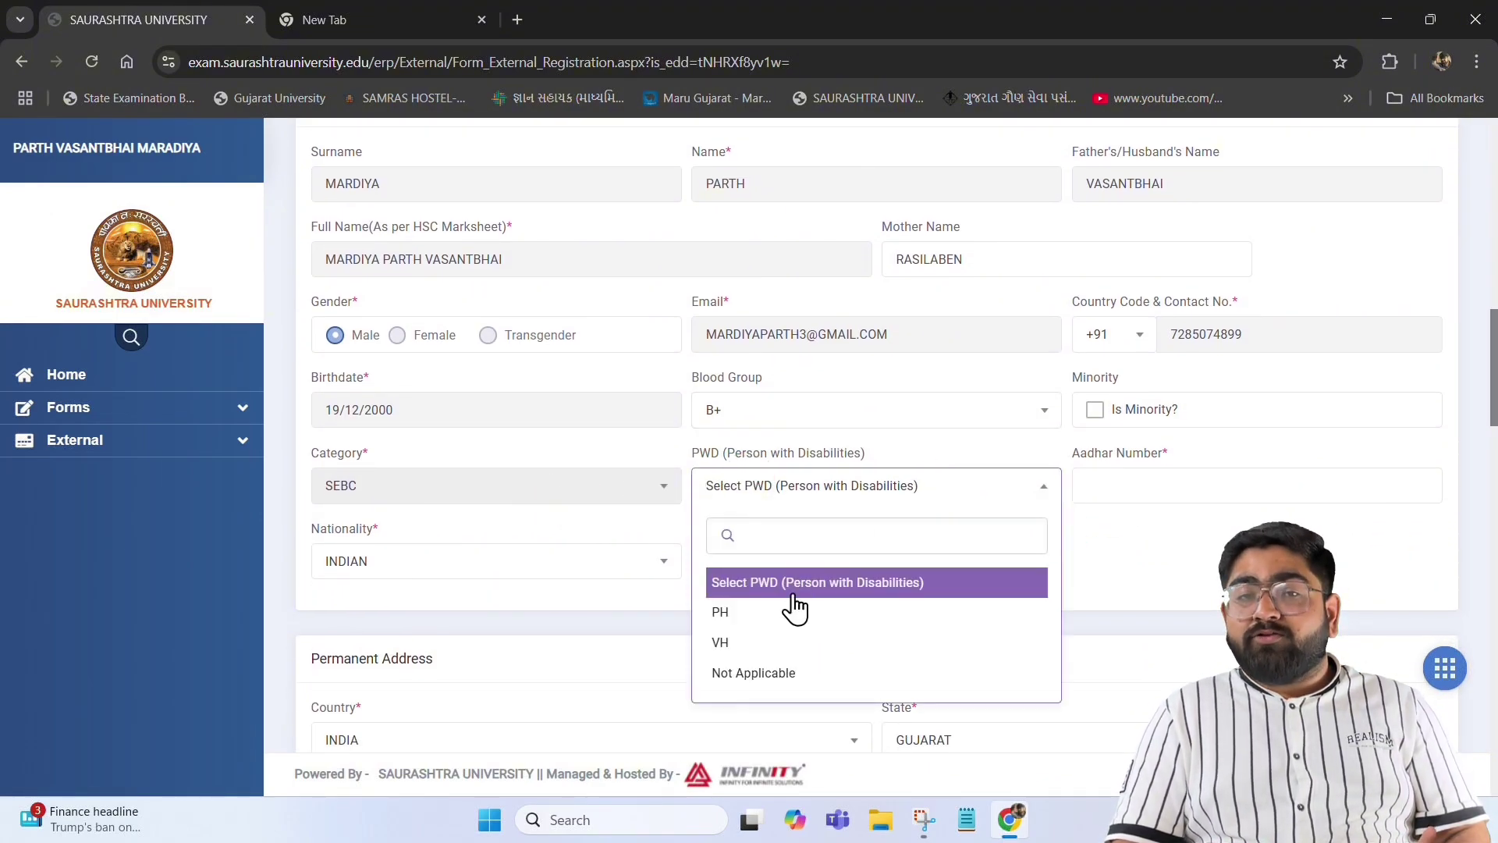
click(788, 674)
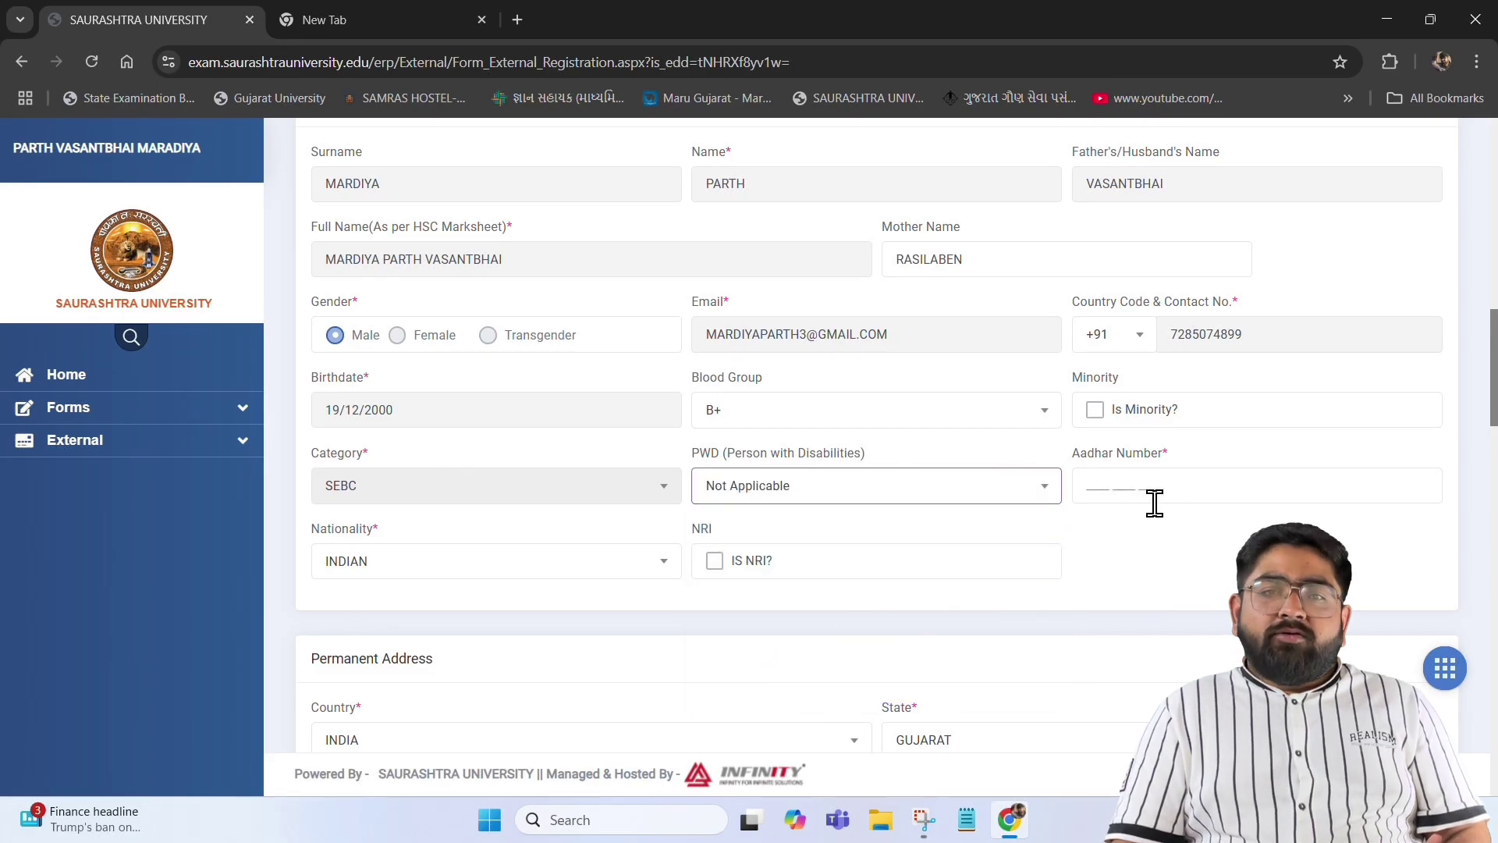
click(1185, 479)
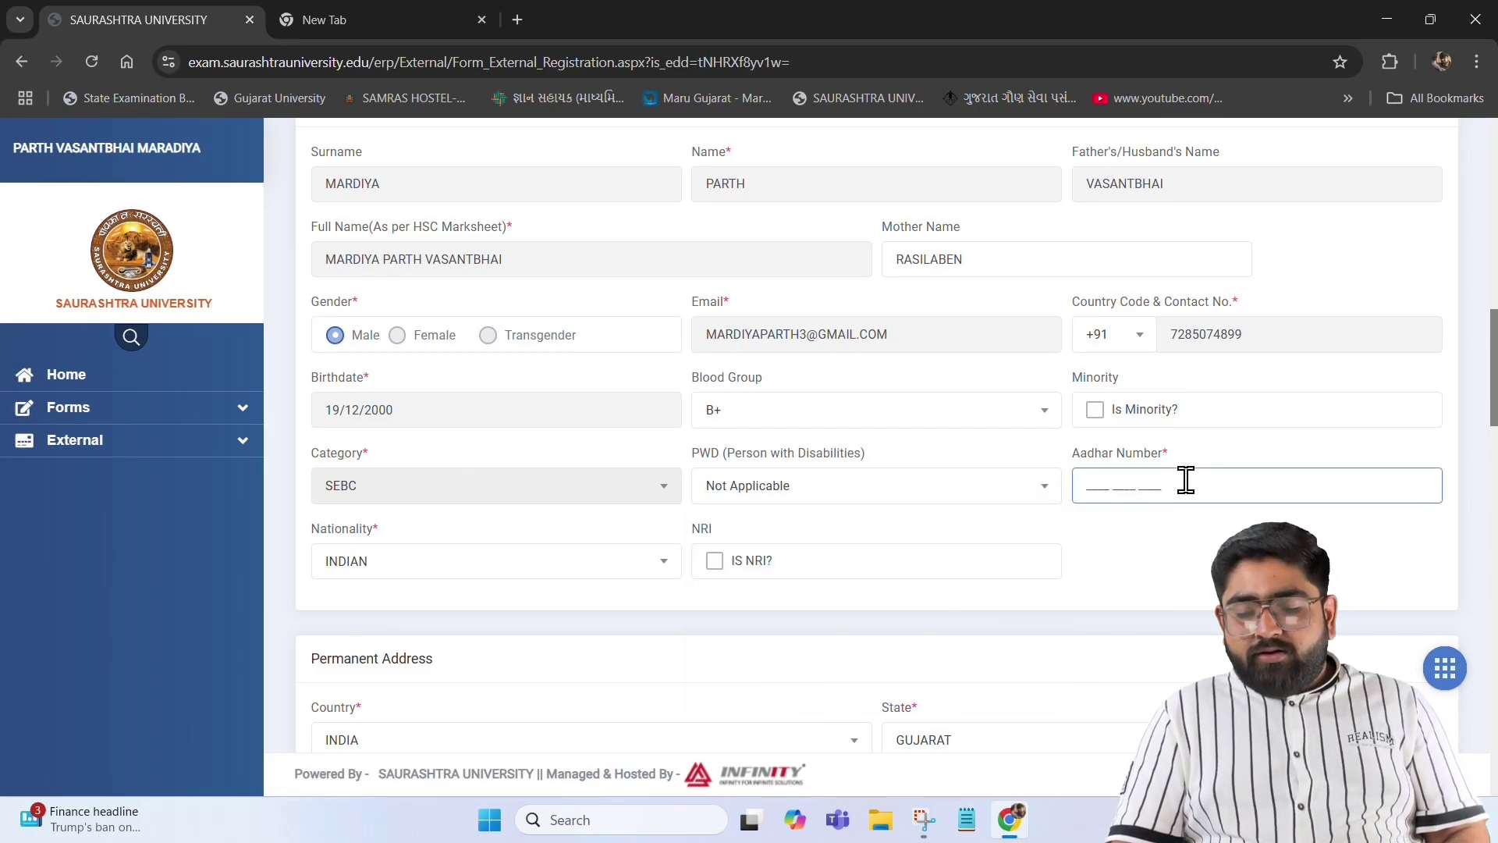
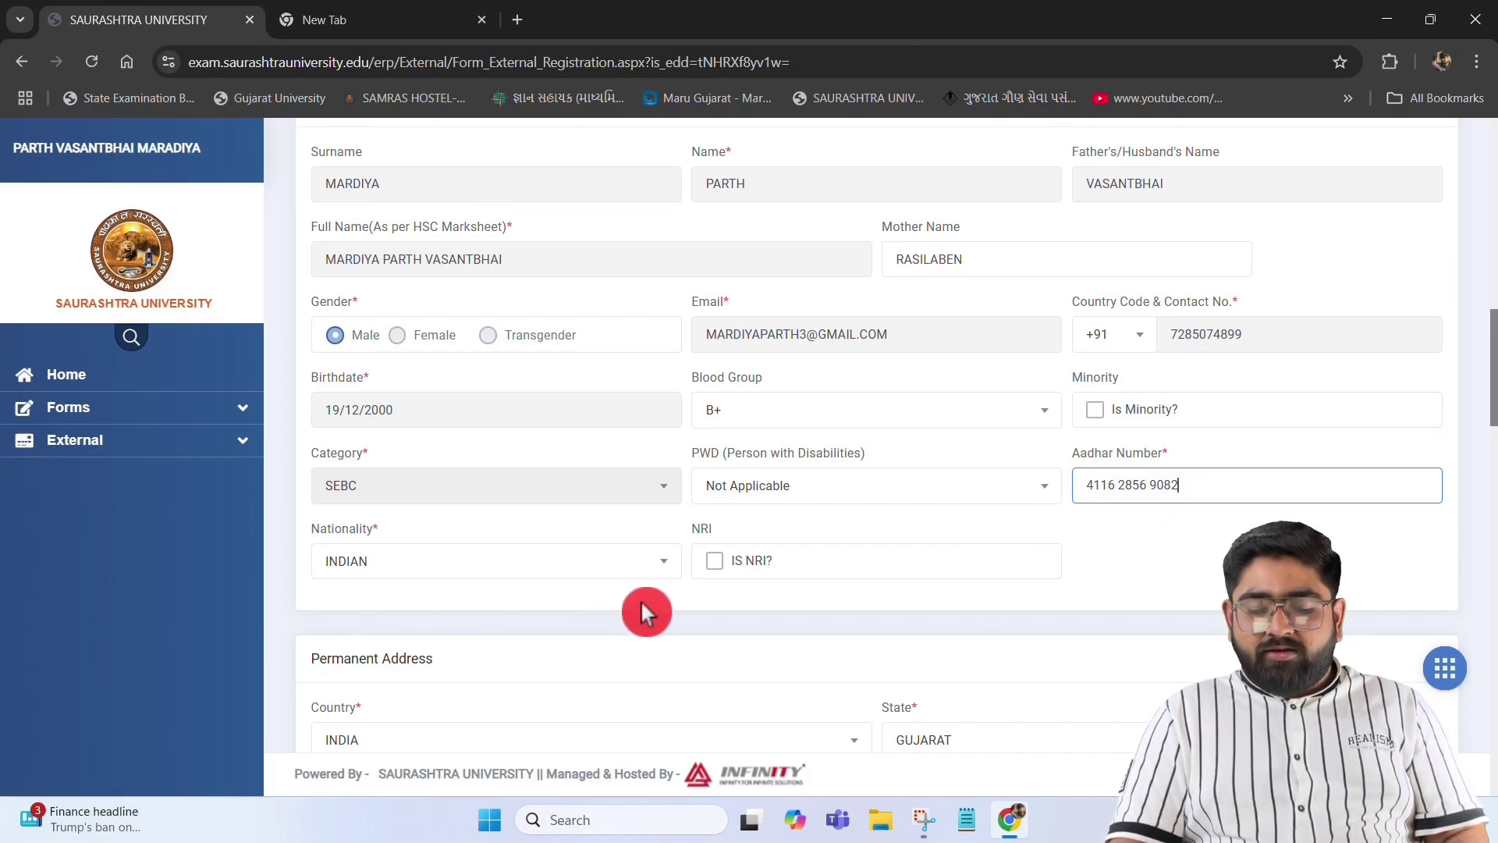
scroll(726, 616, down, 5)
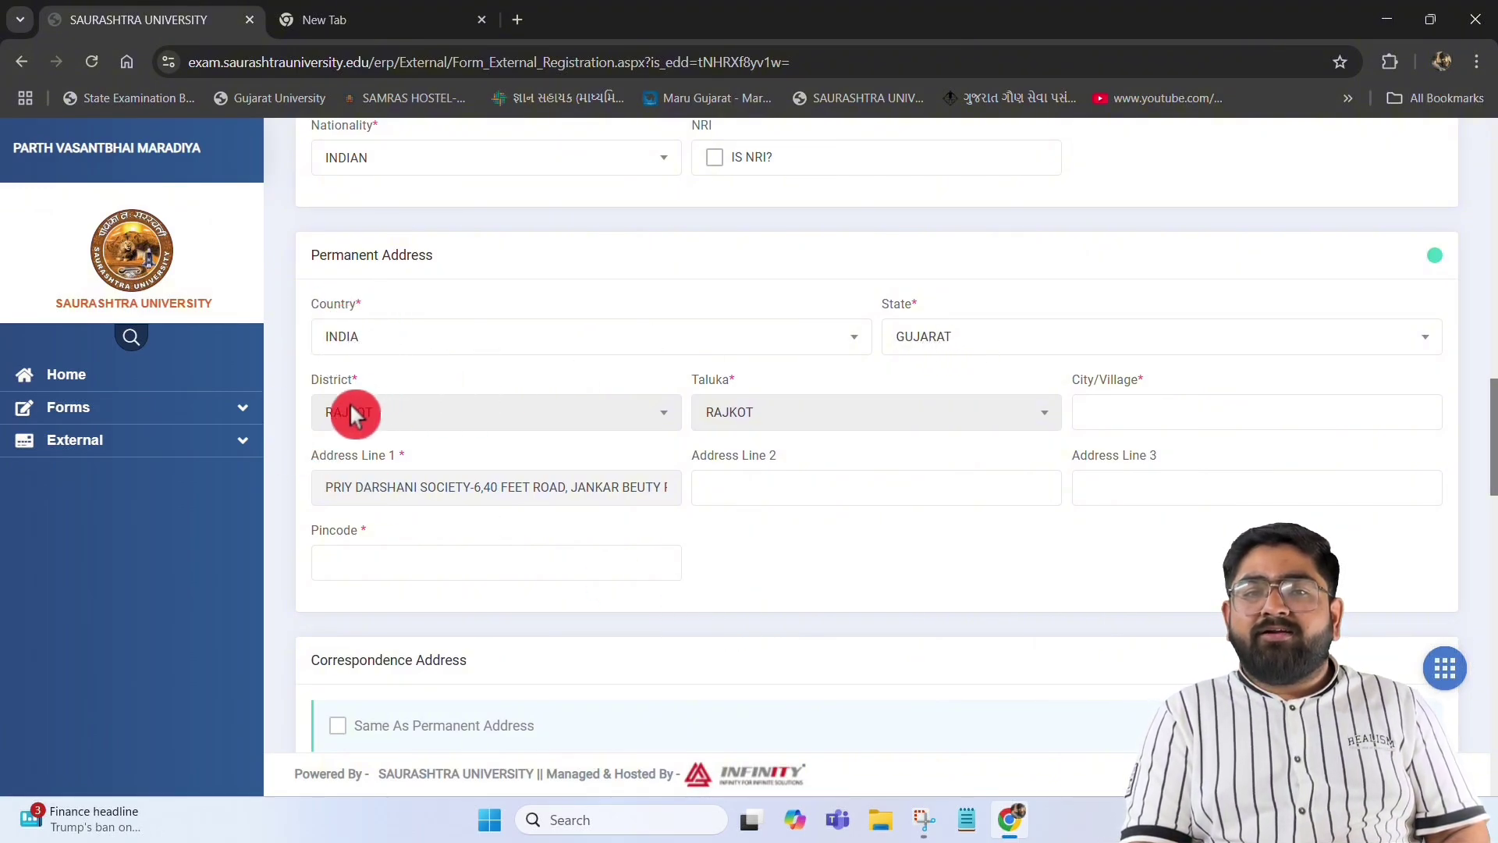
Fill the permanent address city, address lines 2 and 3, and pincode using the suggestions
click(1108, 416)
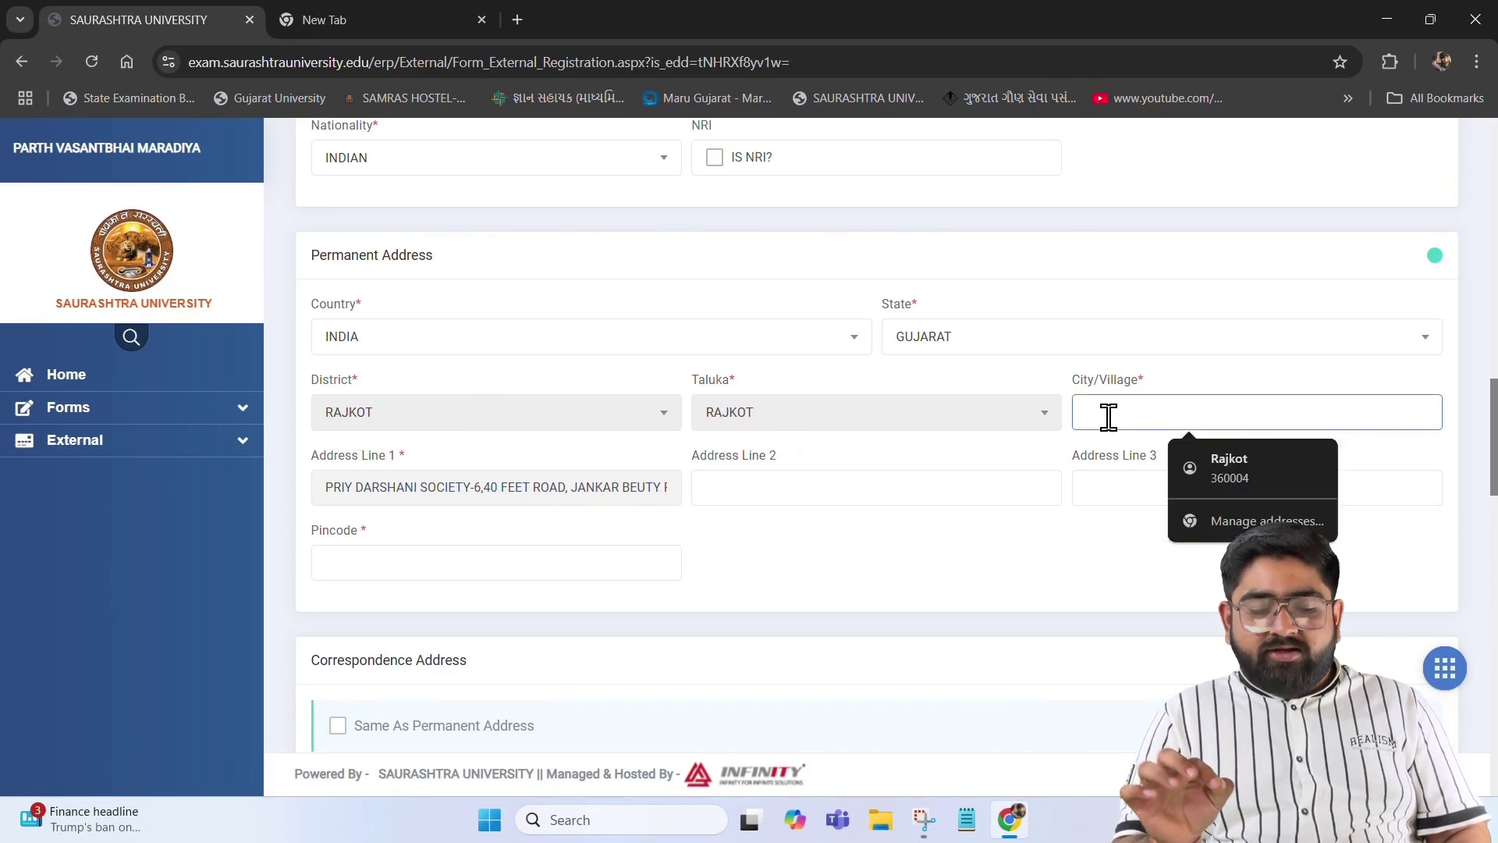
text(RAJKOT)
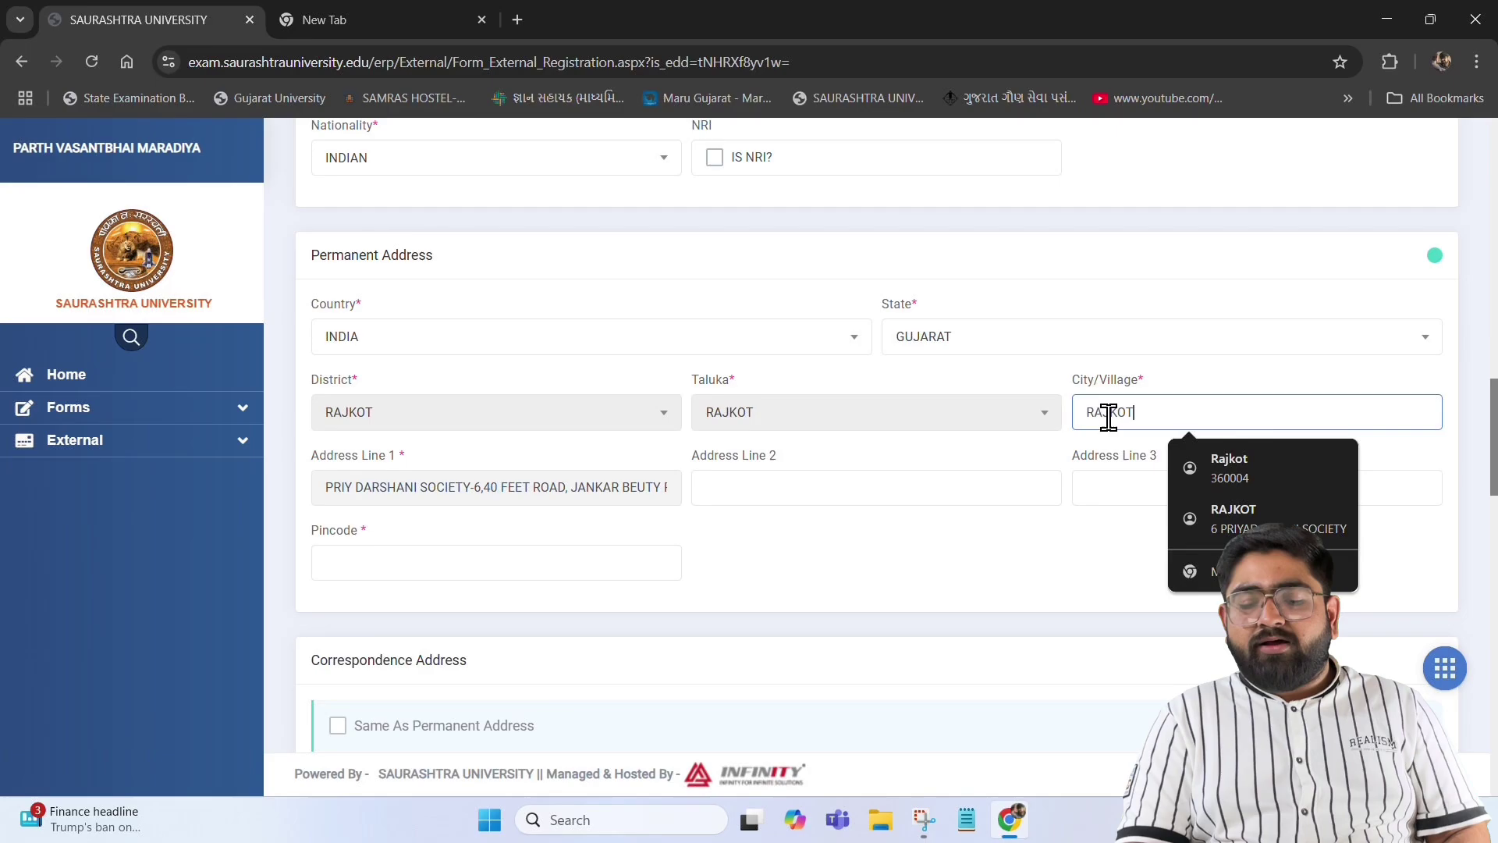
click(807, 554)
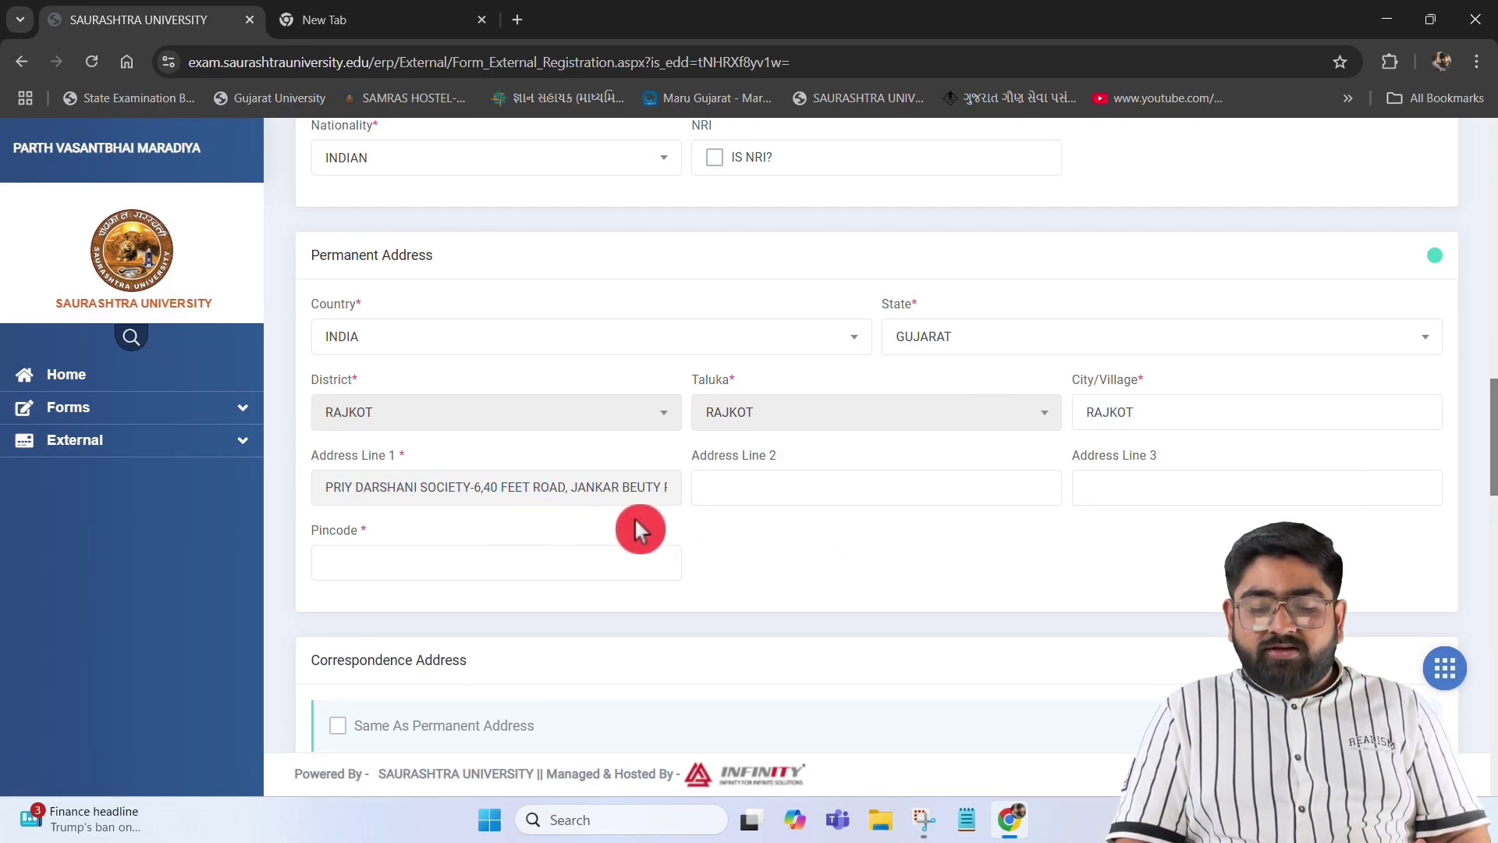
click(732, 487)
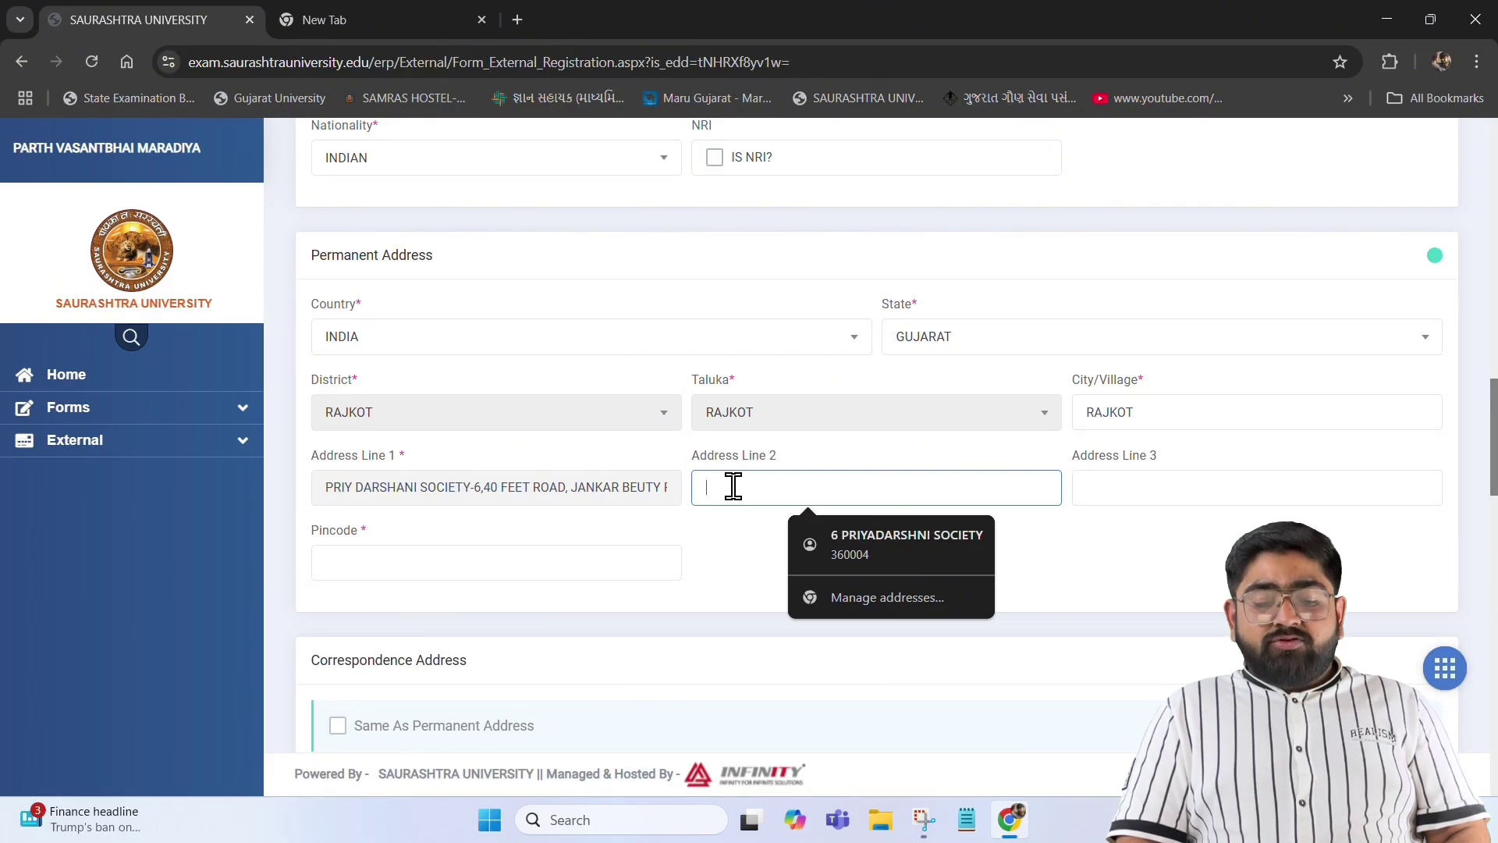
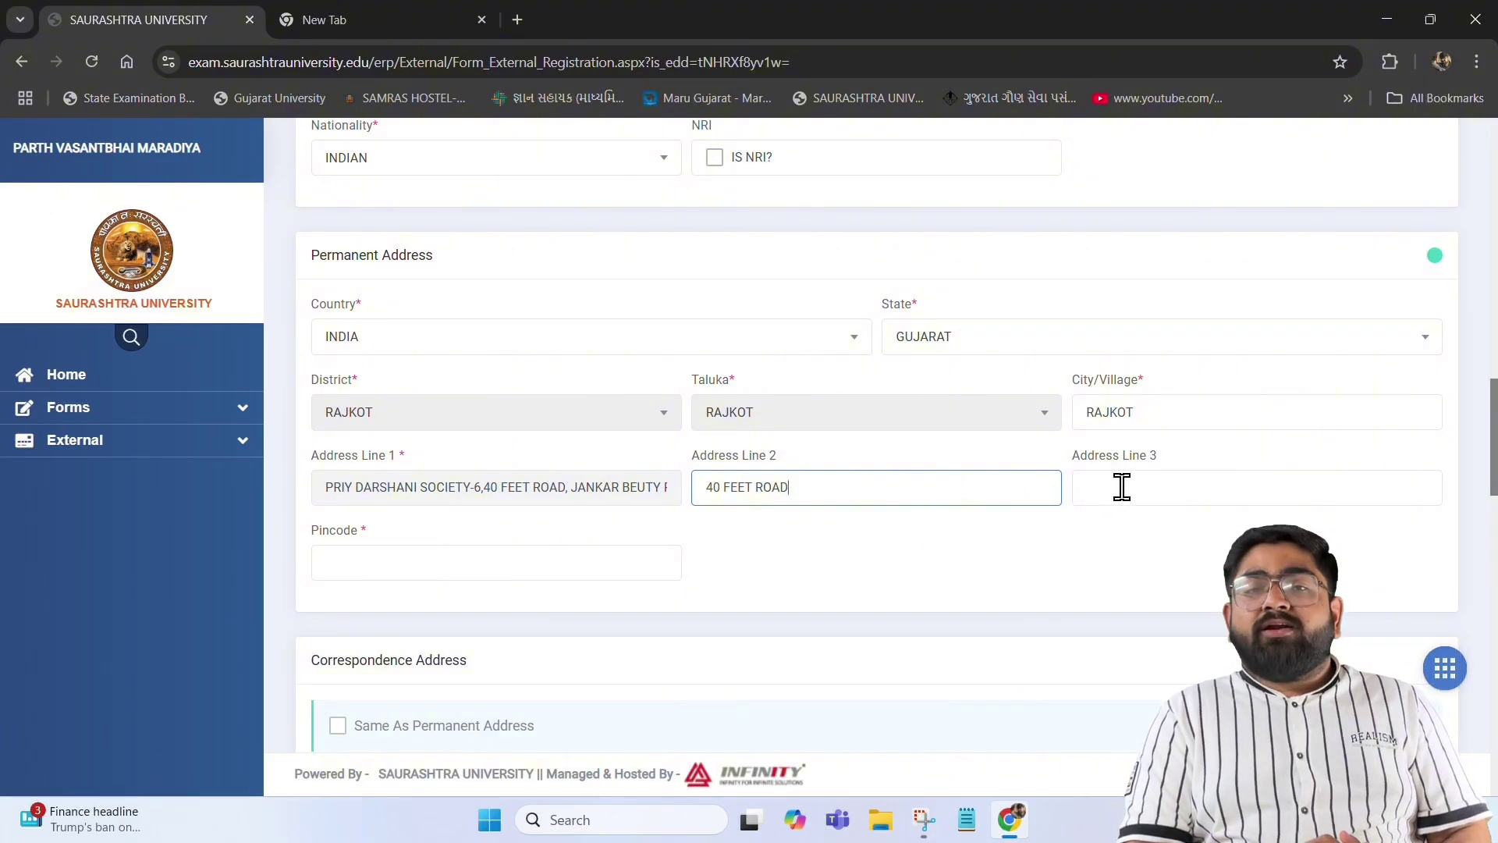
click(1122, 487)
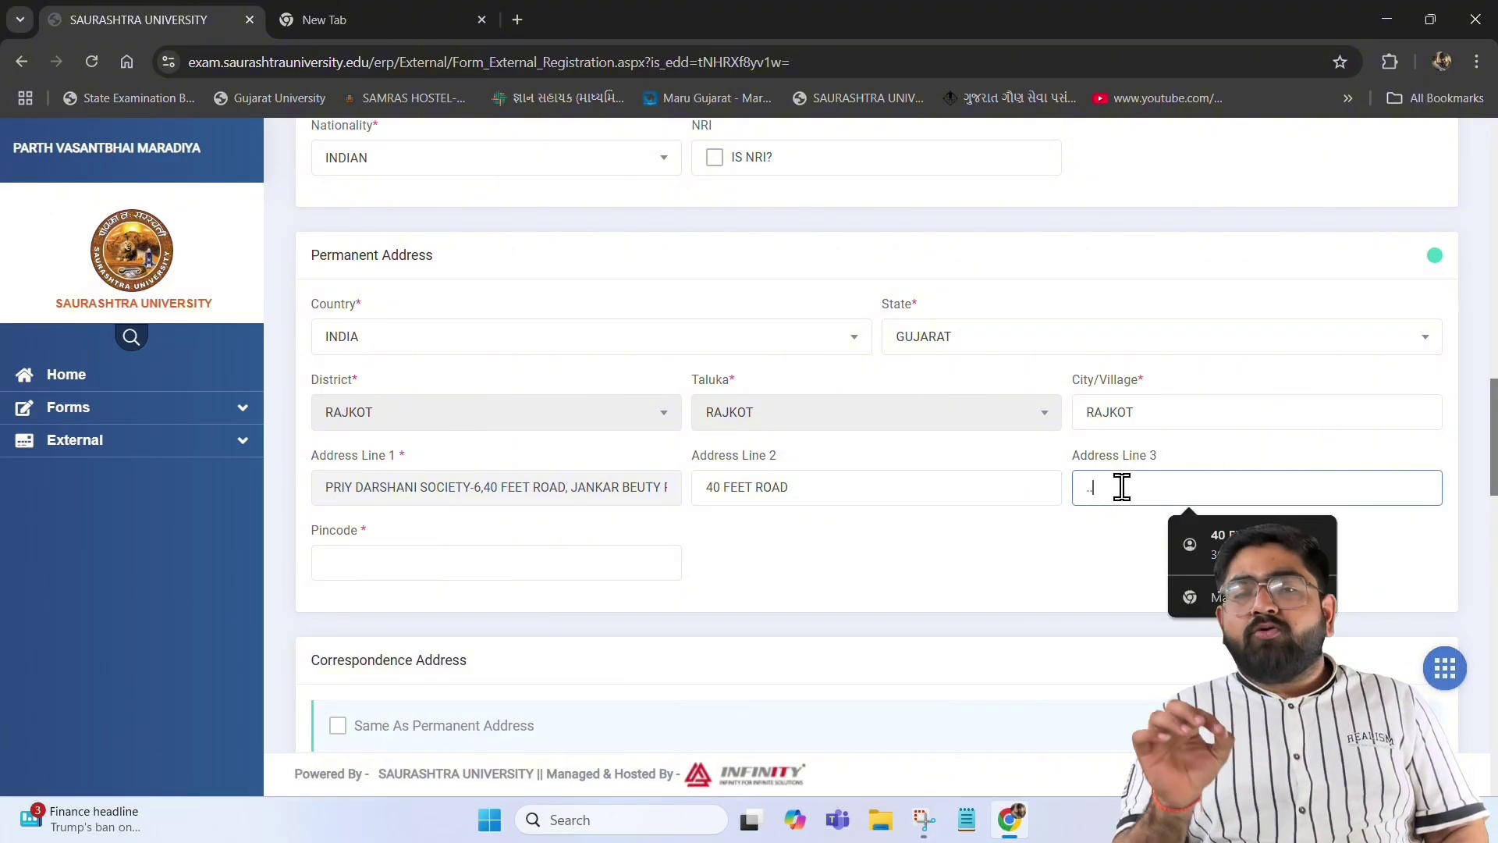
text(..)
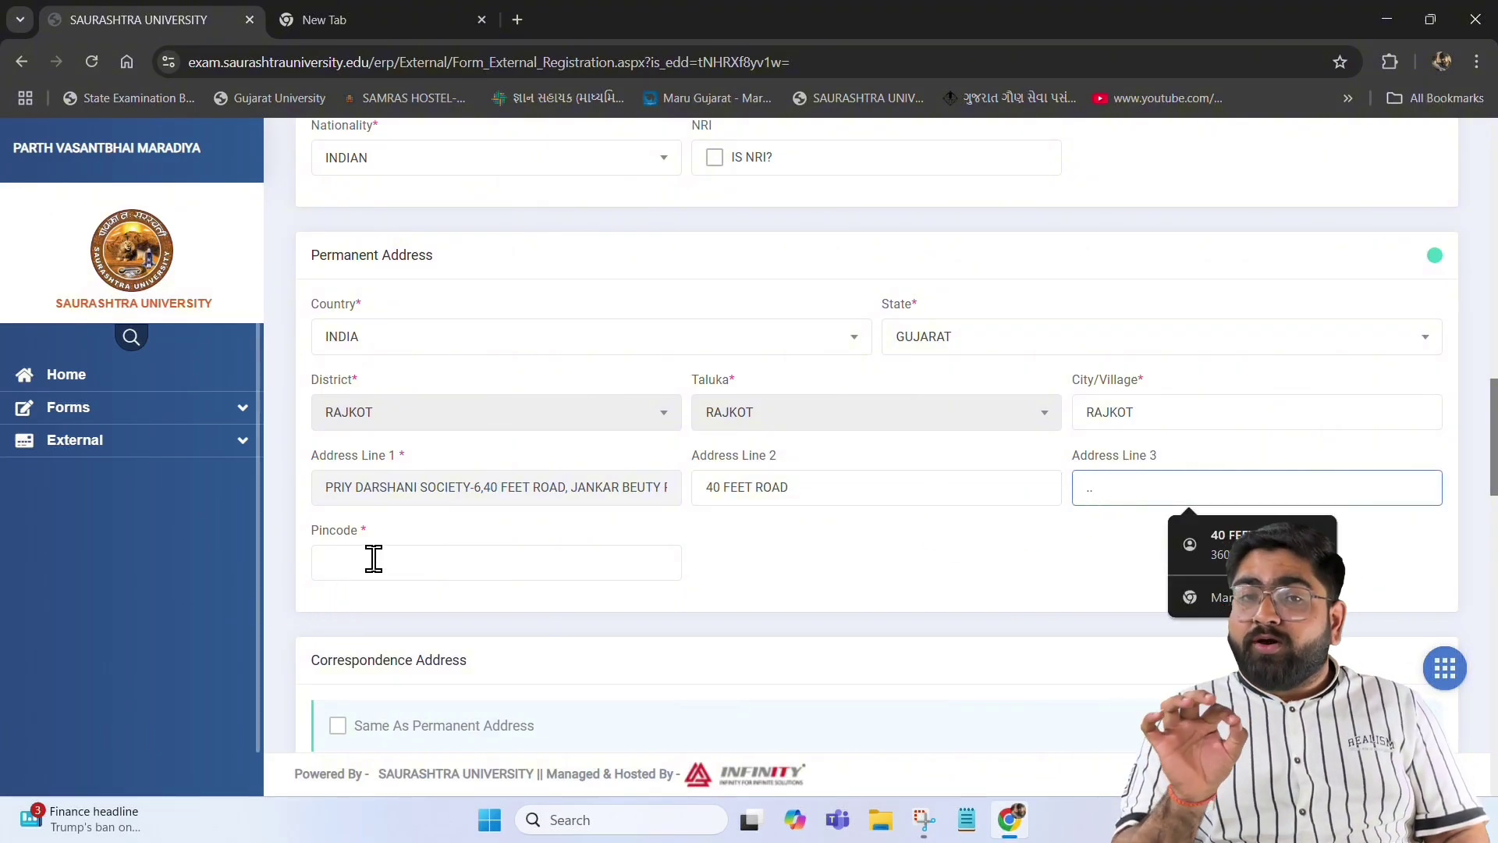
click(373, 558)
text(360004)
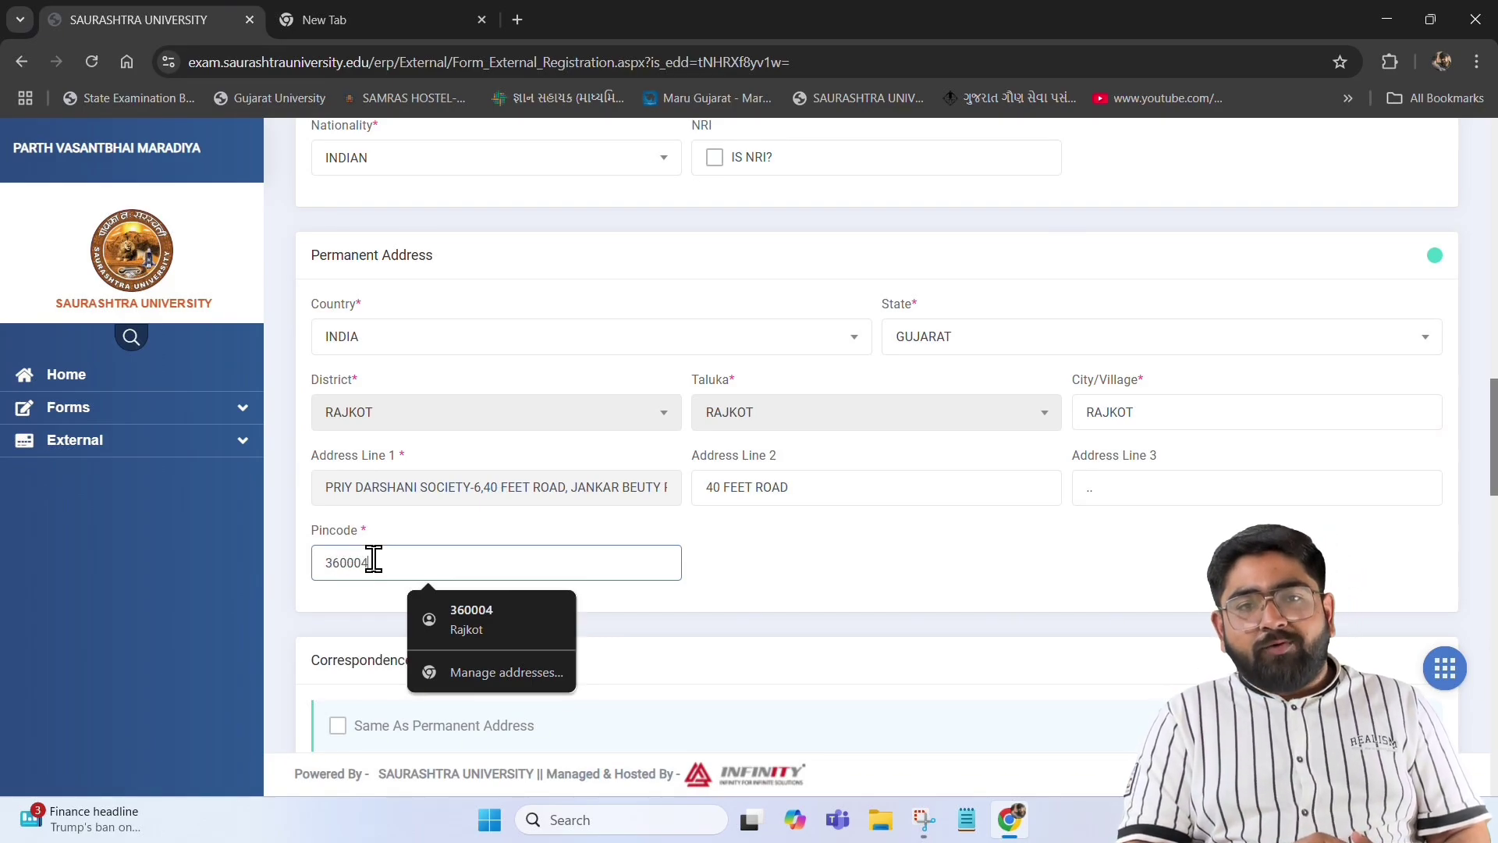
click(845, 539)
Tick 'Same As Permanent Address' so the correspondence address copies the permanent one
scroll(725, 550, down, 5)
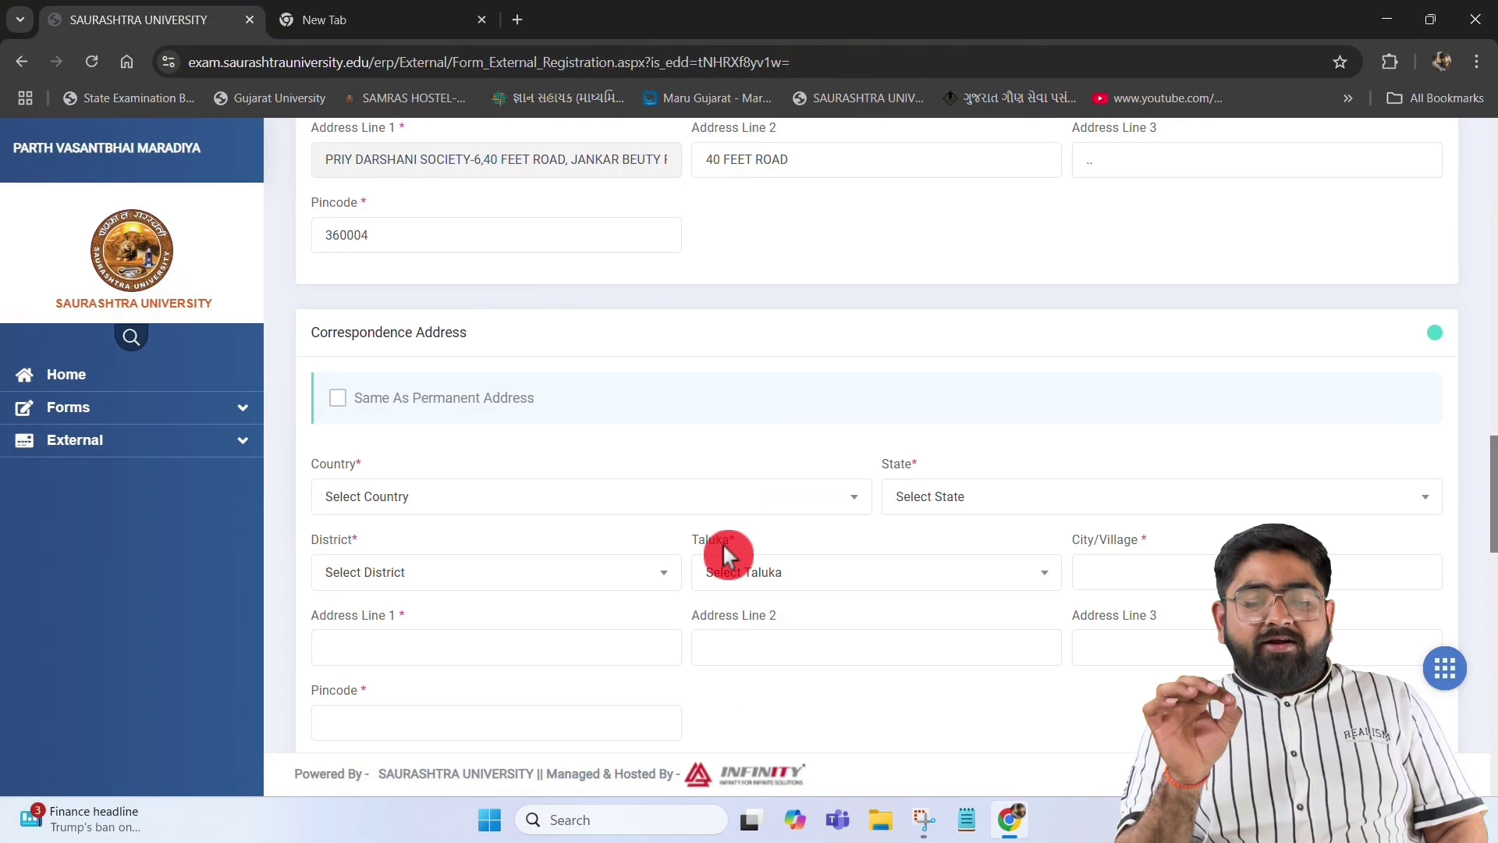
click(365, 408)
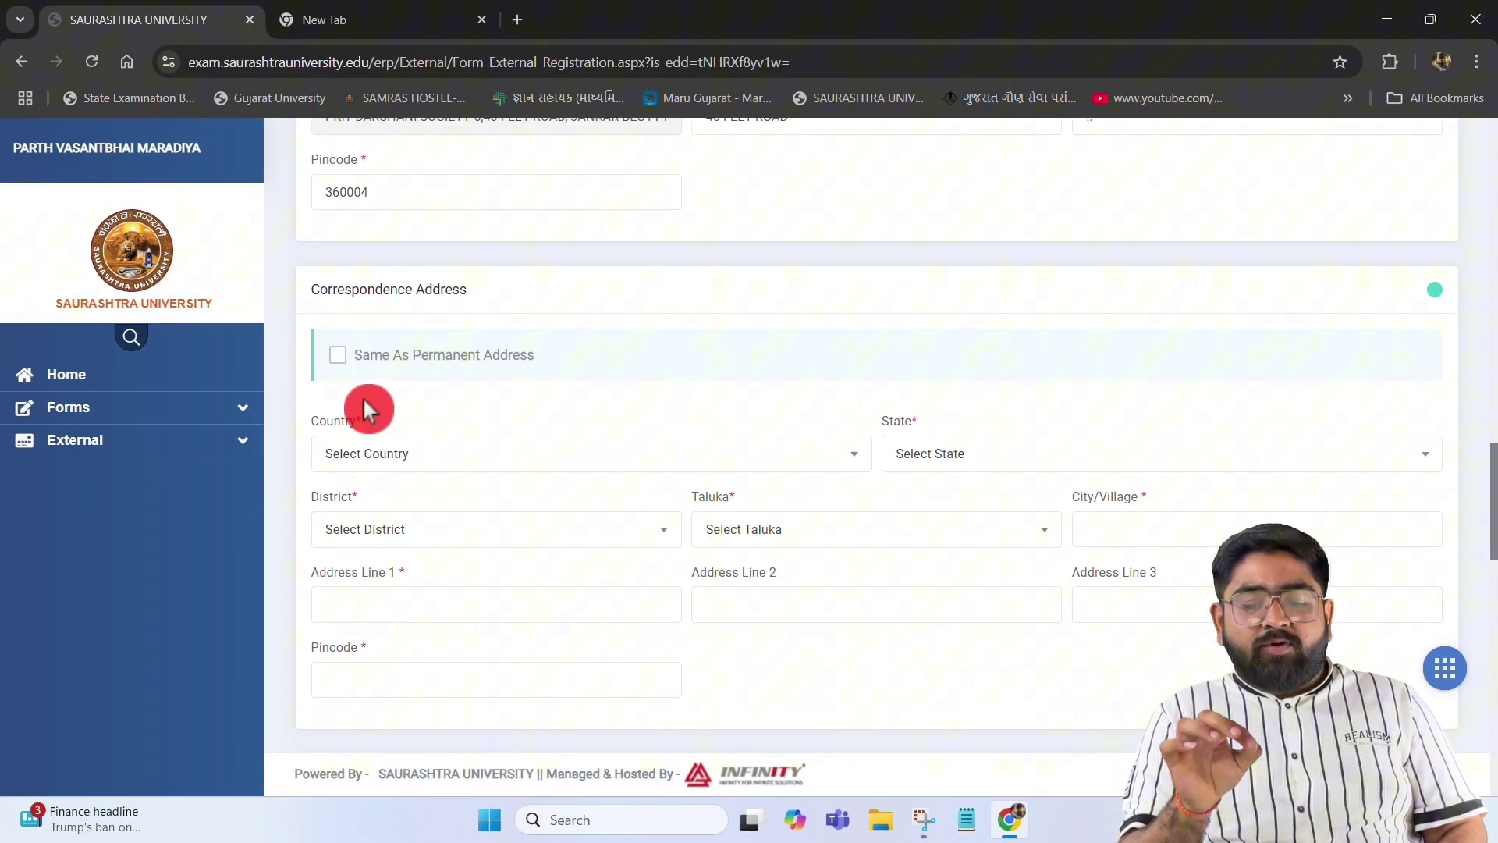
click(340, 357)
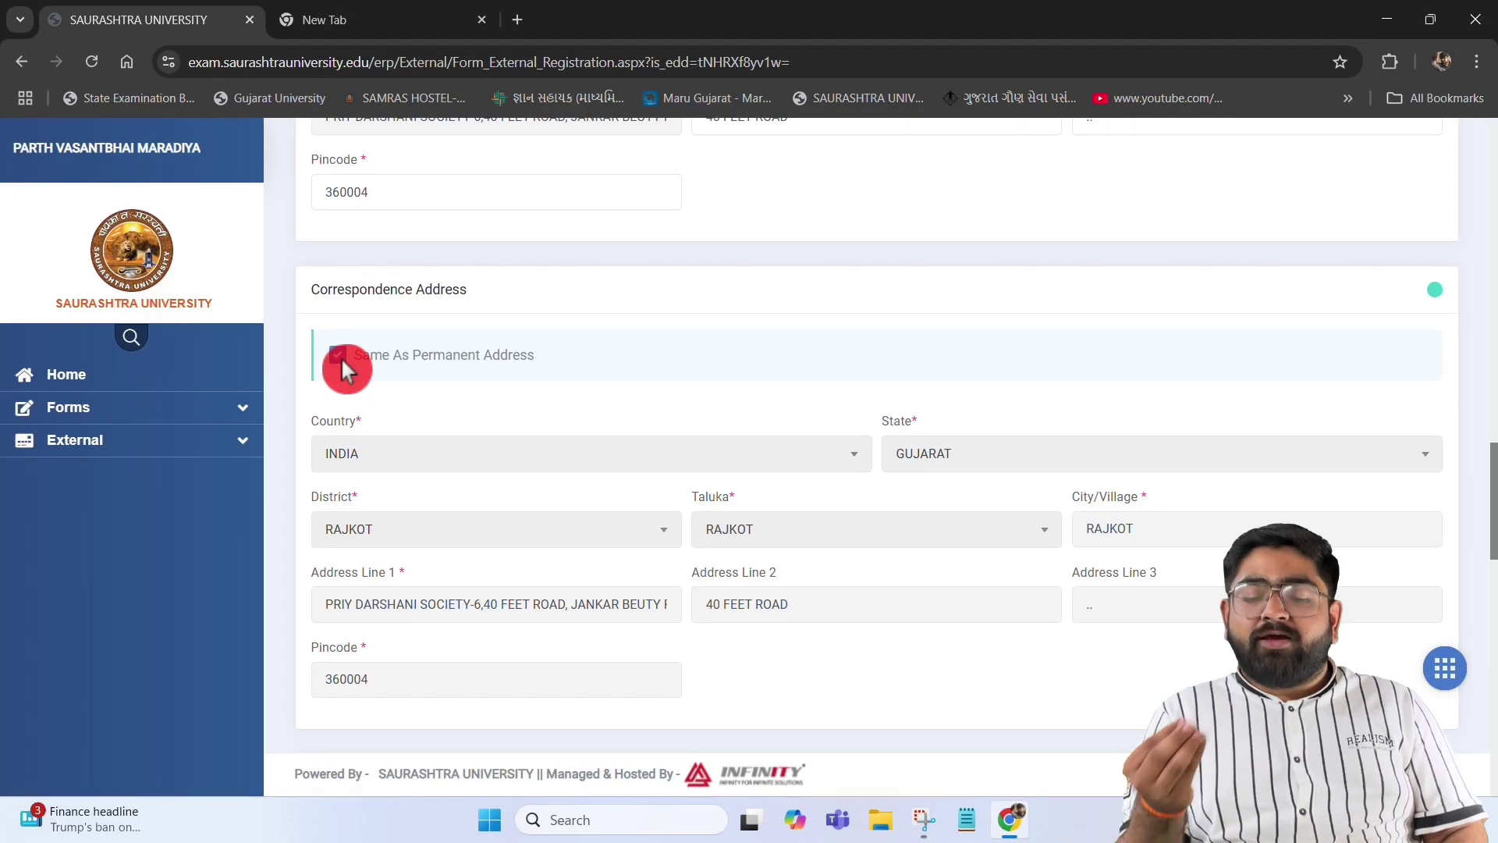
Select SAURASHTRA UNIVERSITY-GUJARAT as the last exam's university by searching 'SAU'
scroll(612, 355, up, 3)
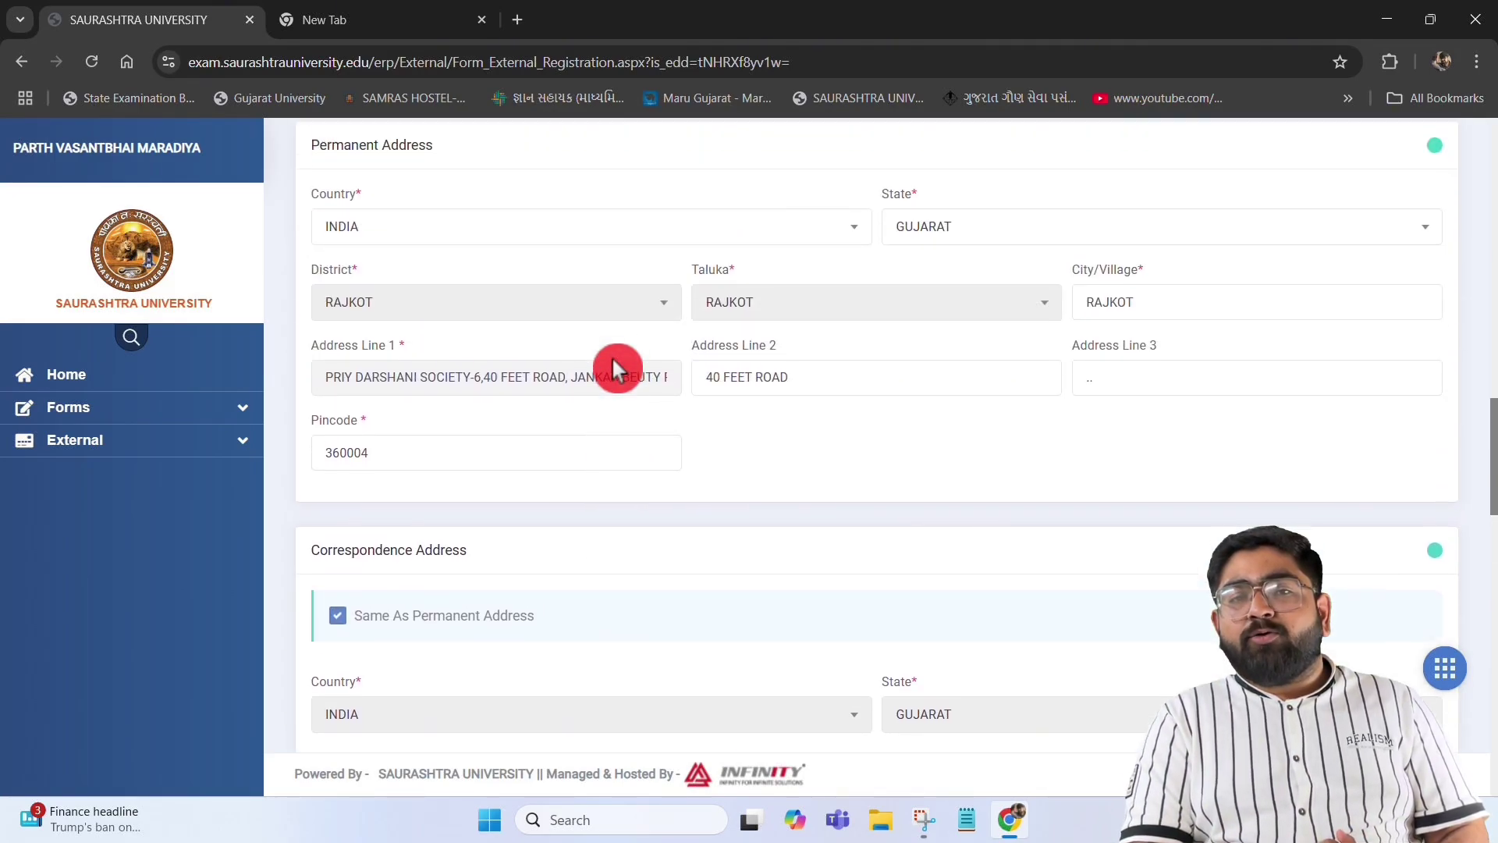
scroll(612, 356, down, 4)
scroll(612, 356, down, 2)
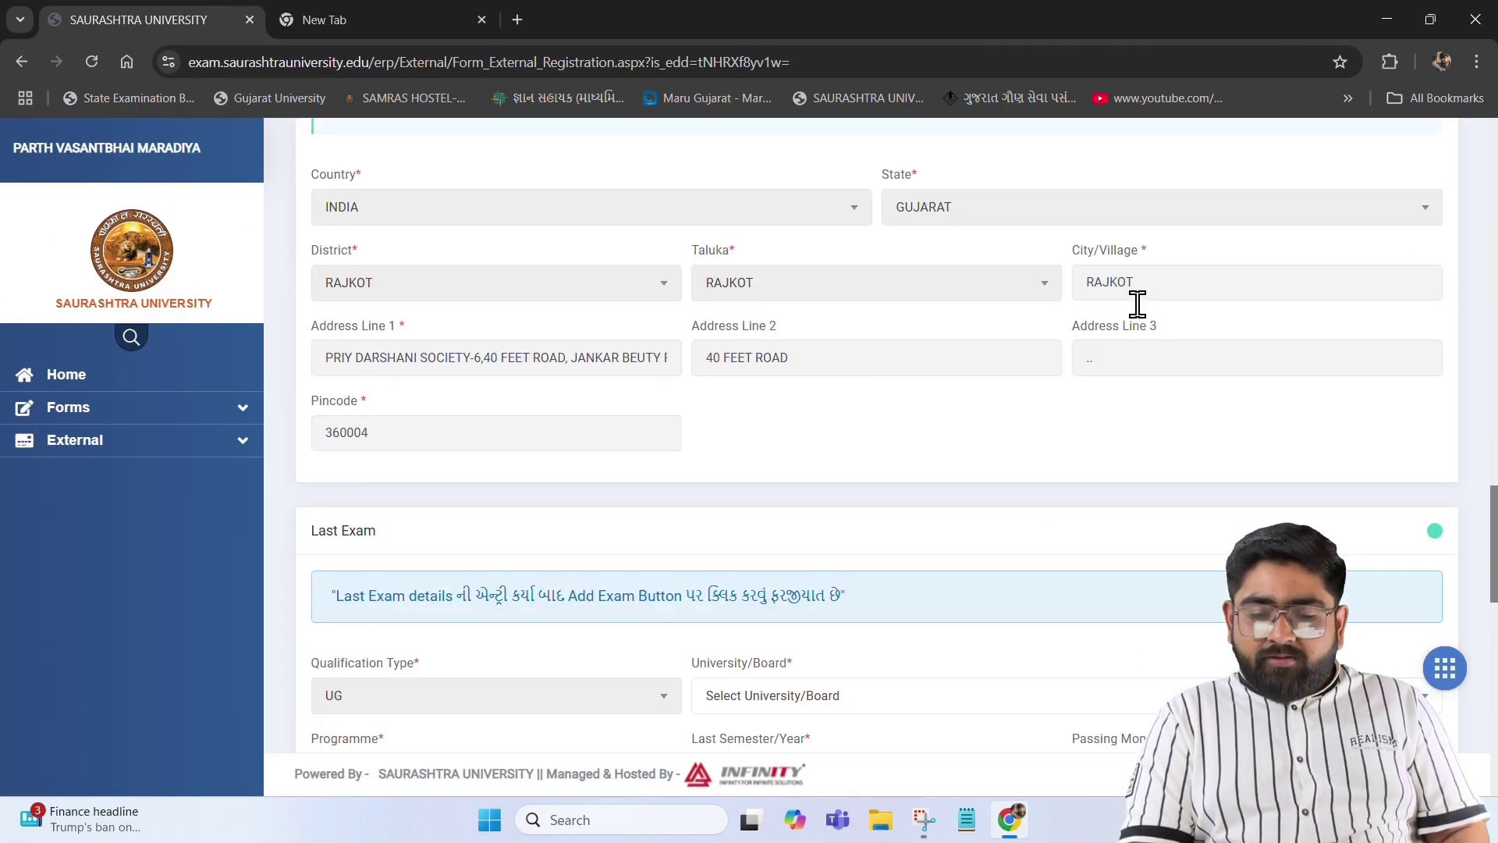
scroll(1136, 302, down, 3)
scroll(1138, 311, down, 1)
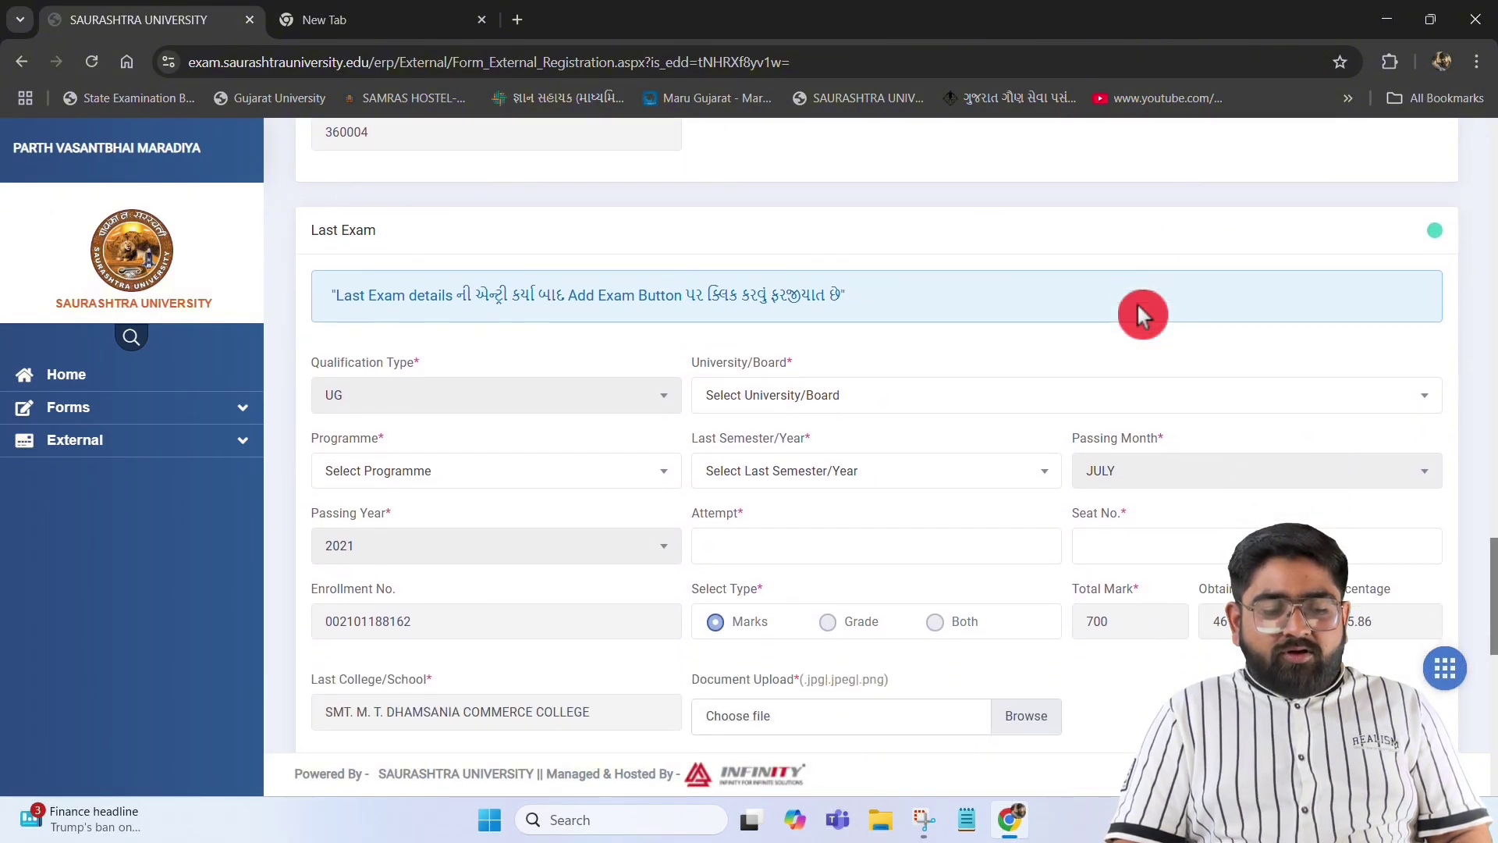
scroll(1138, 310, down, 1)
scroll(1138, 308, up, 1)
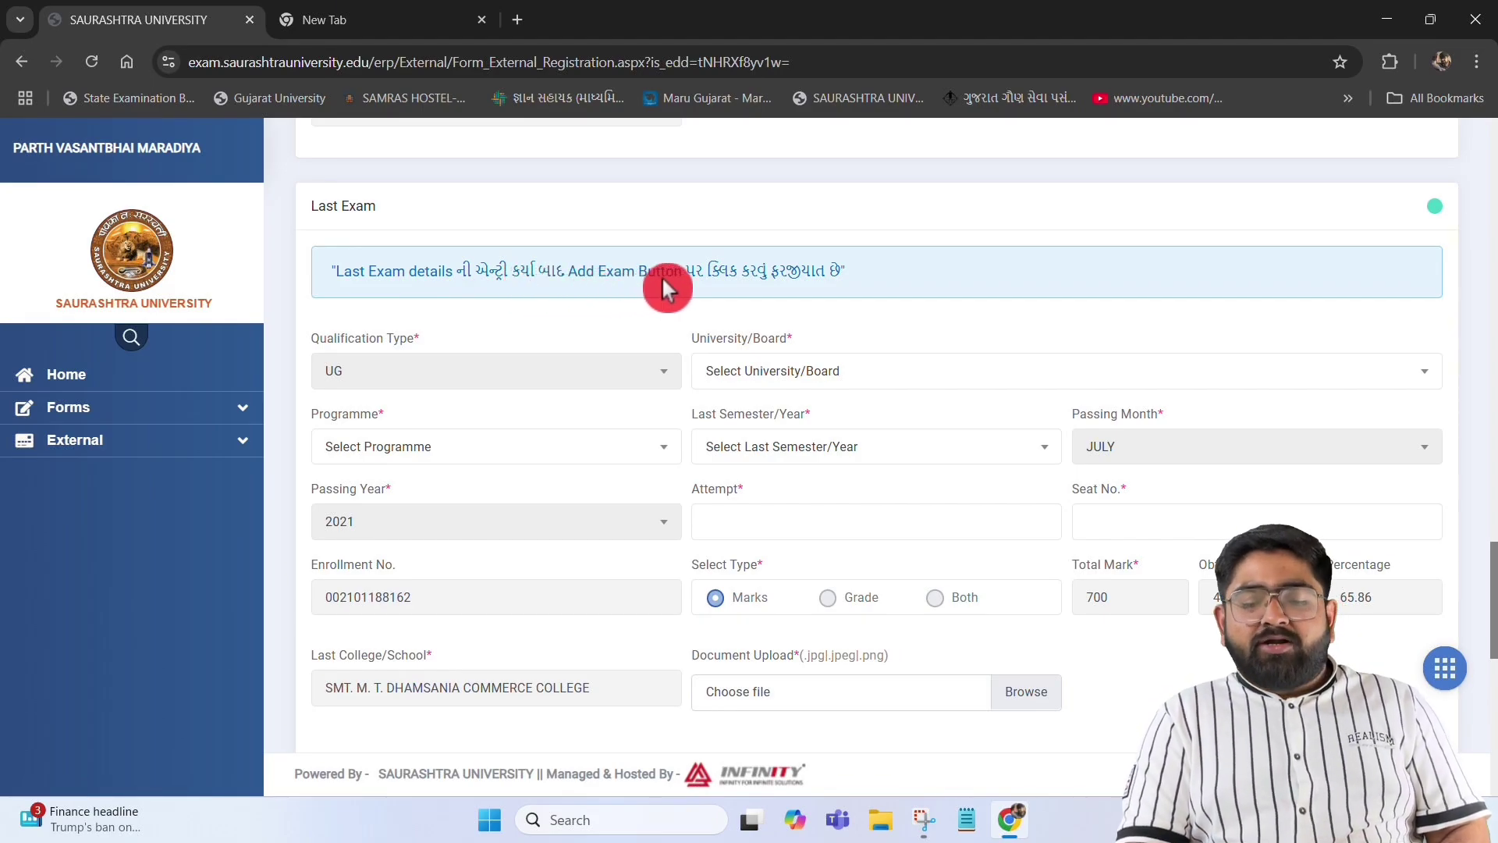
scroll(500, 273, up, 2)
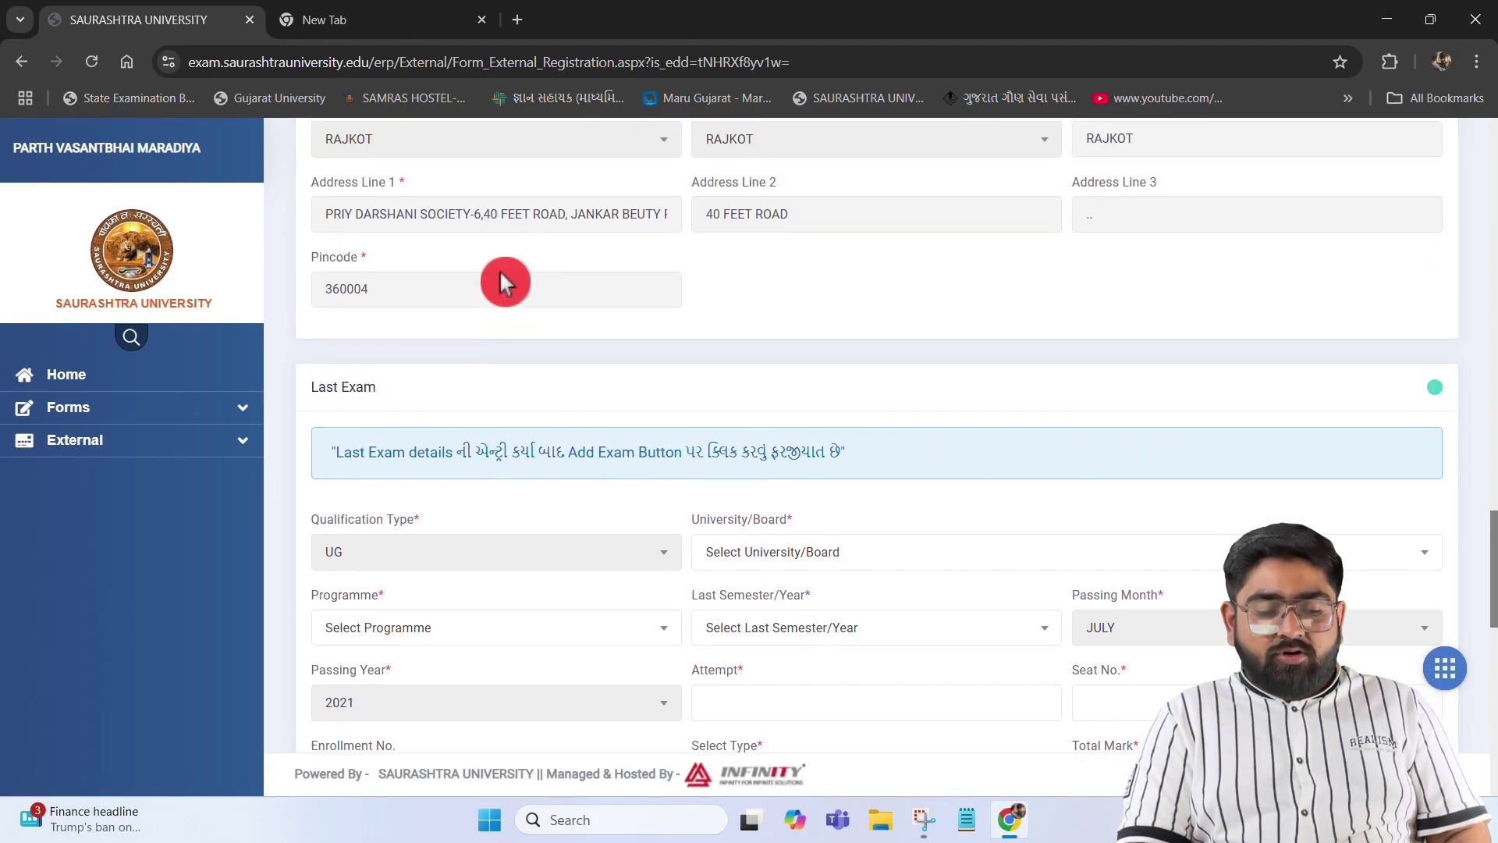
scroll(500, 273, down, 3)
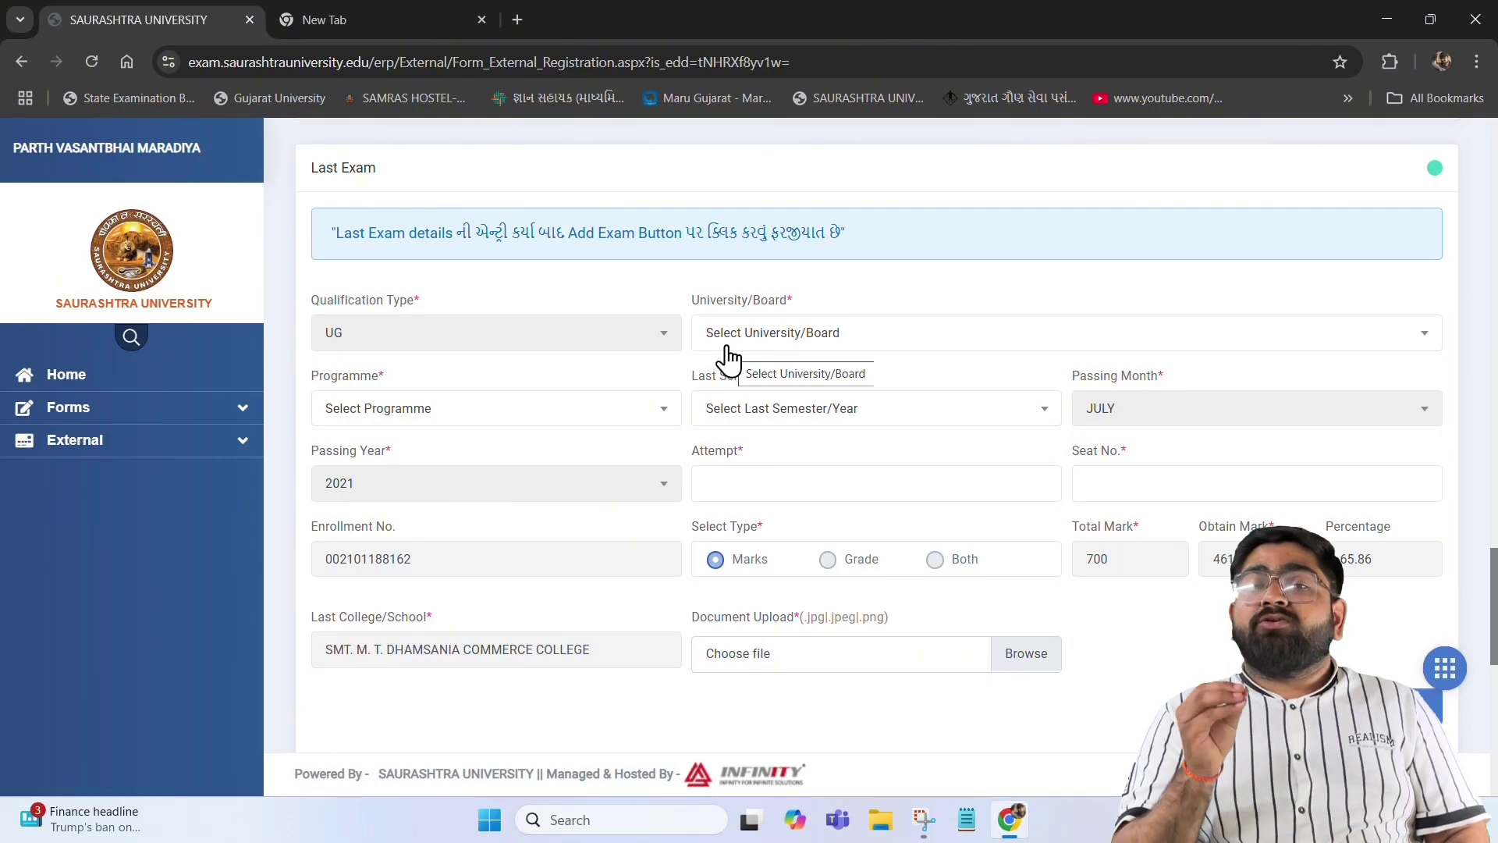
click(753, 336)
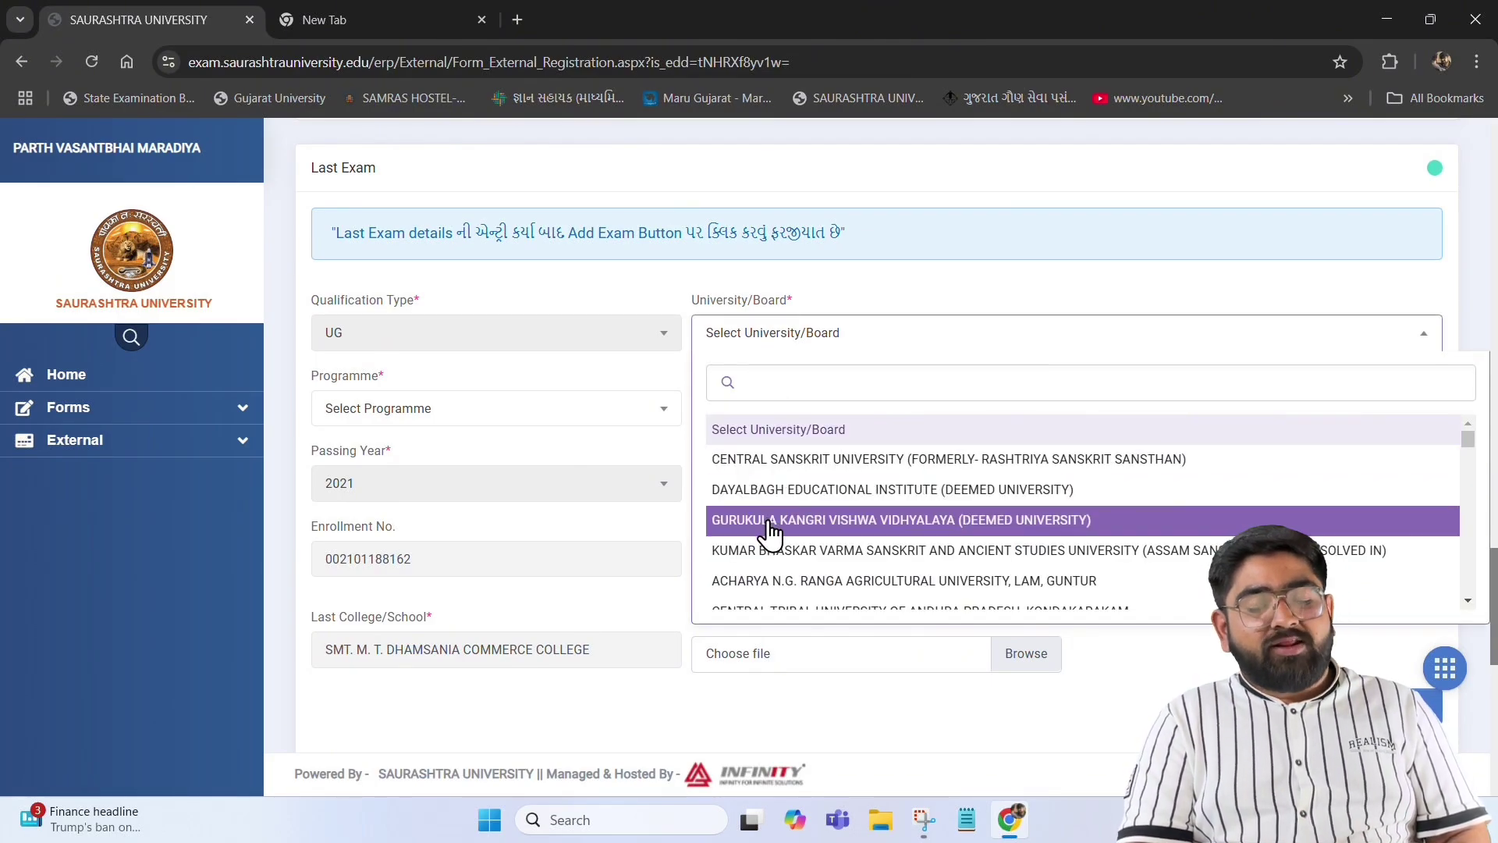
text(SAU)
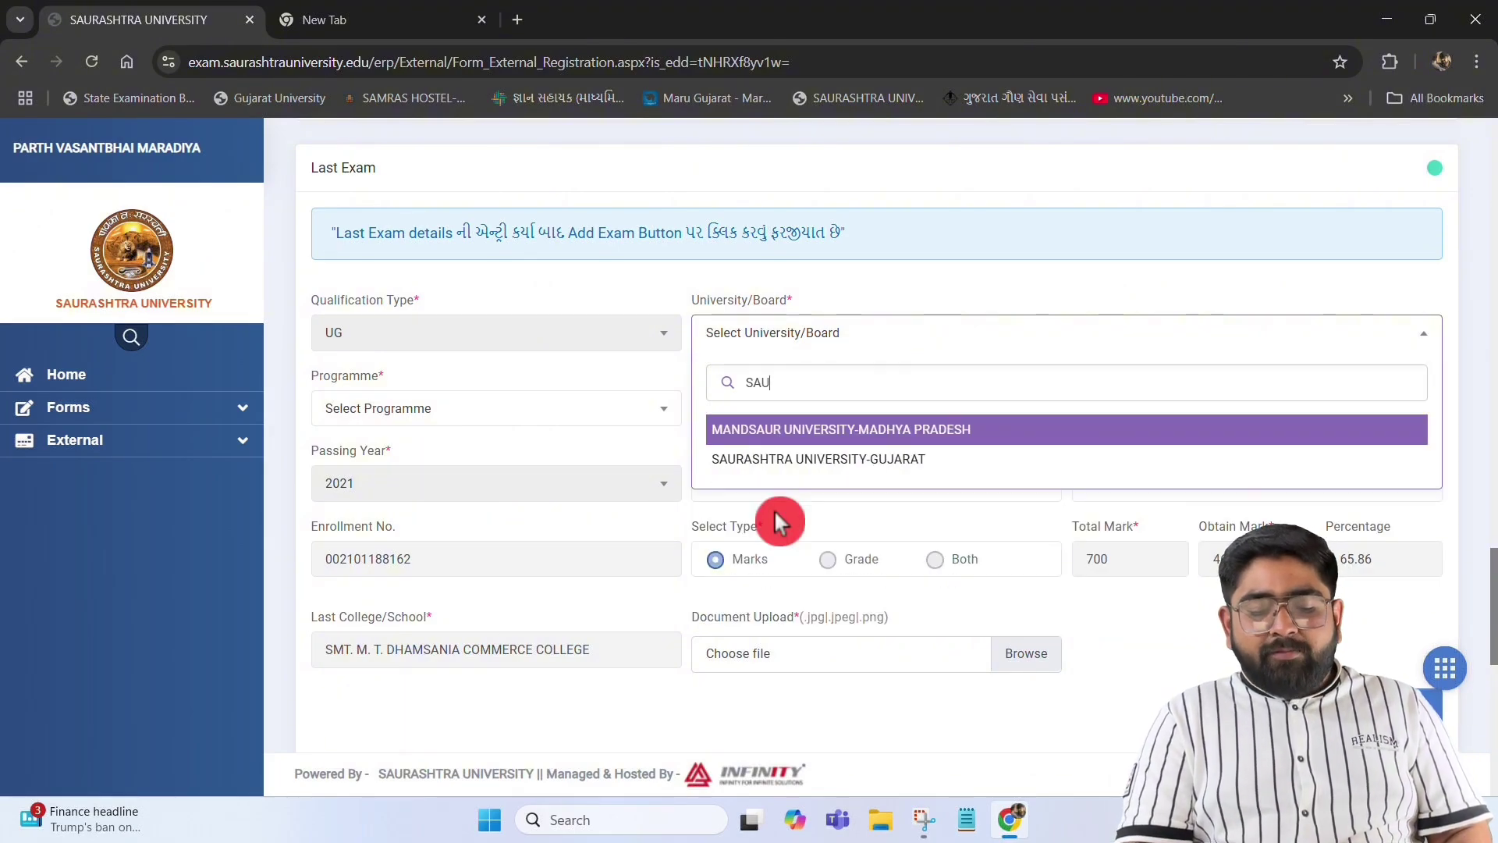
click(845, 459)
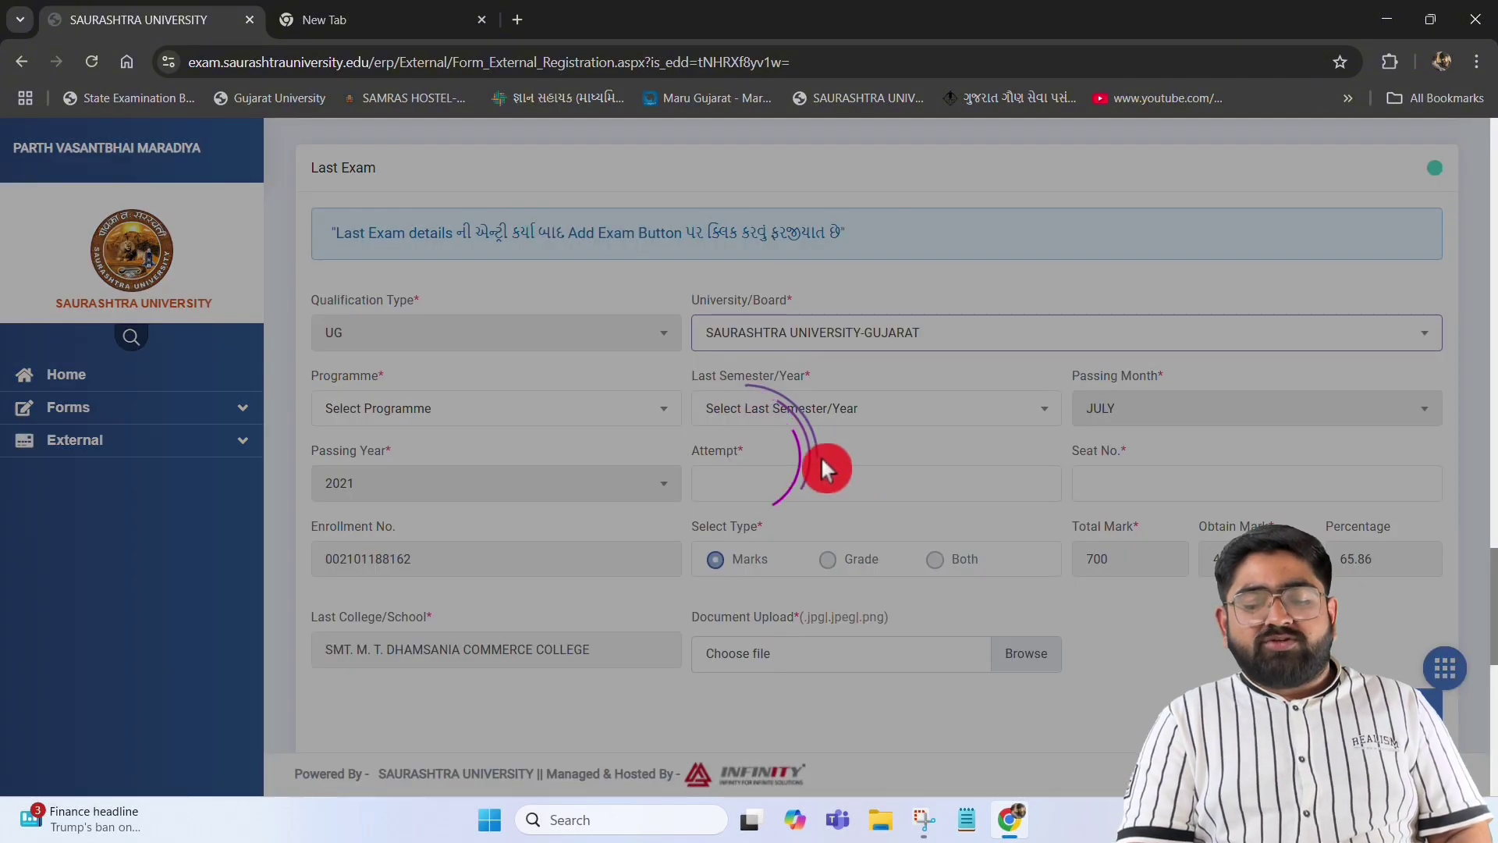
click(584, 449)
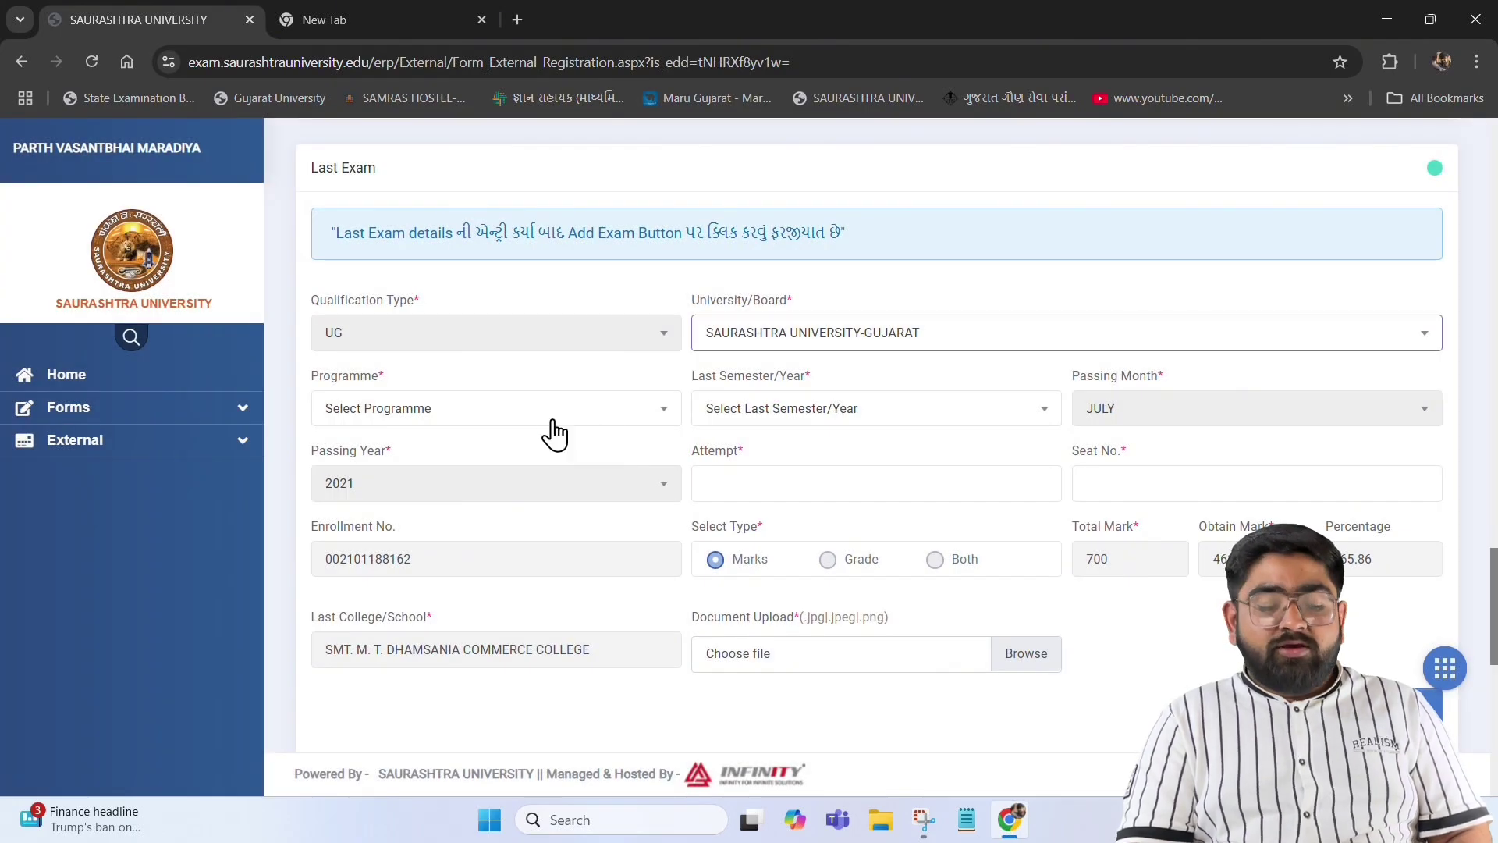
Set the last exam programme to B.COM and last semester to Semester - 6
click(547, 419)
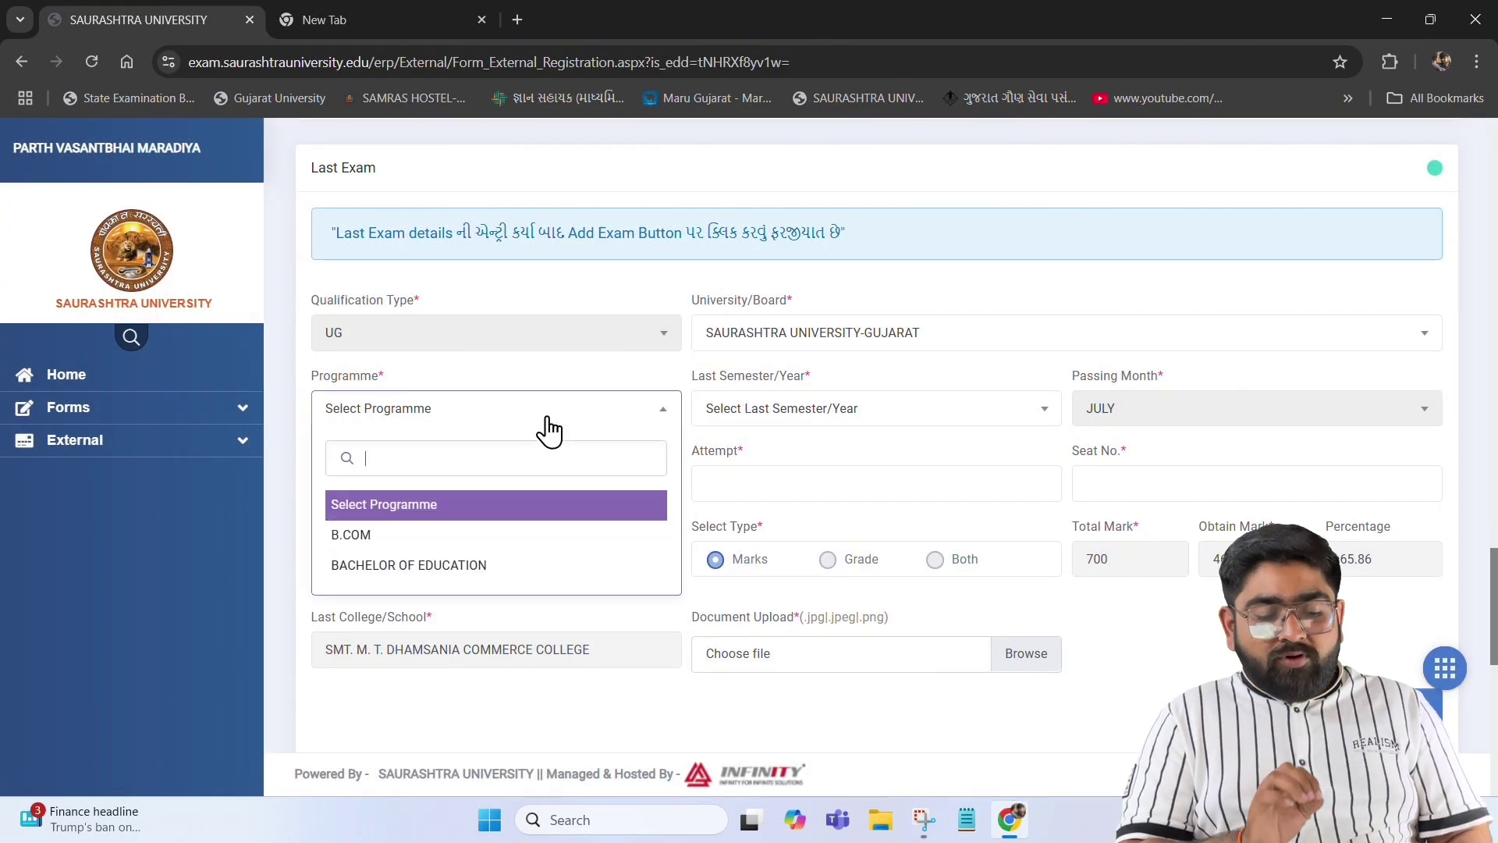
click(405, 536)
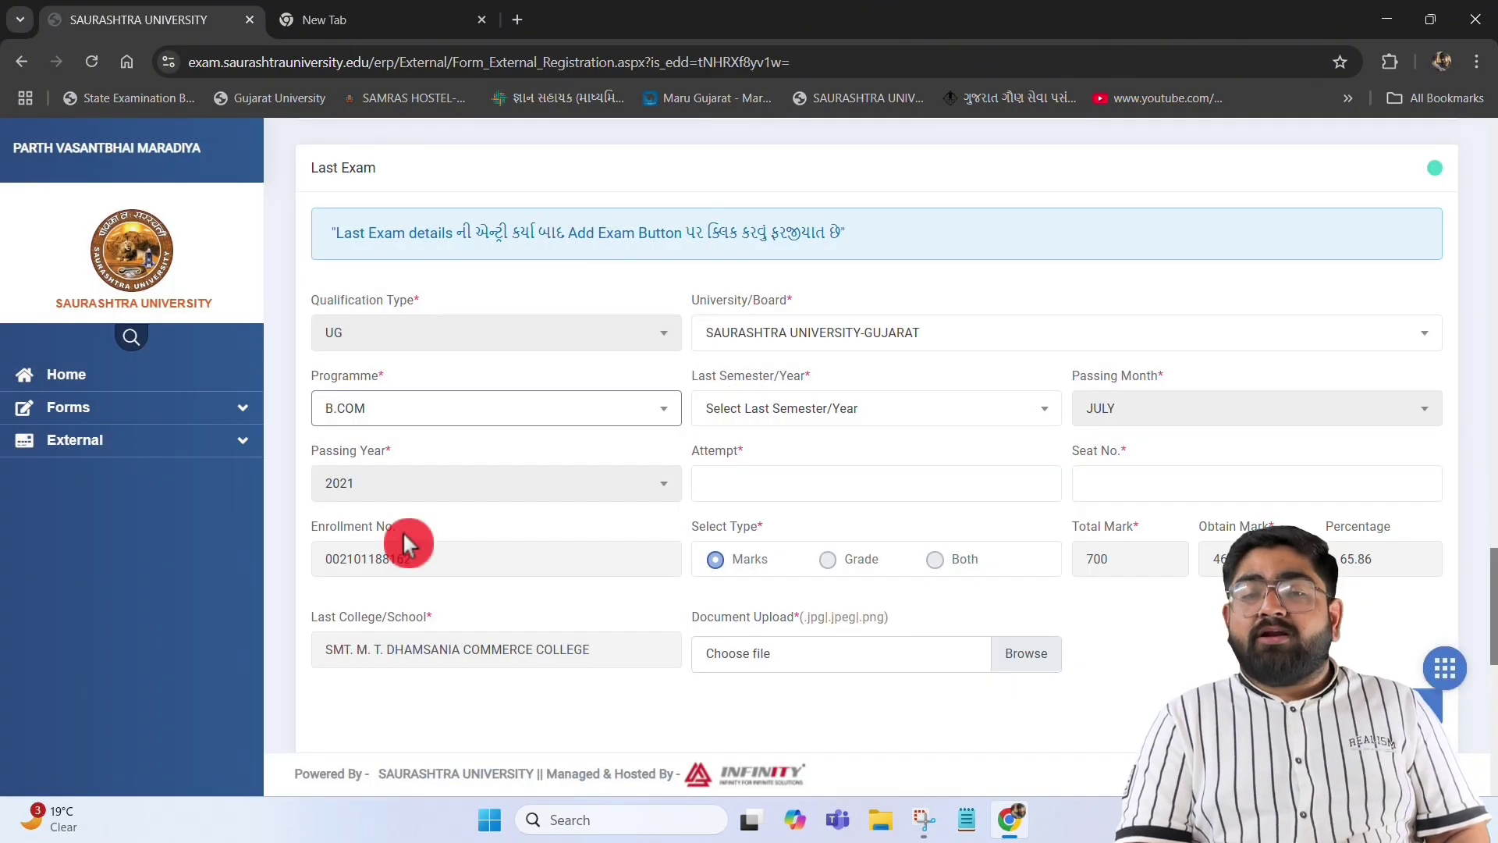
click(766, 413)
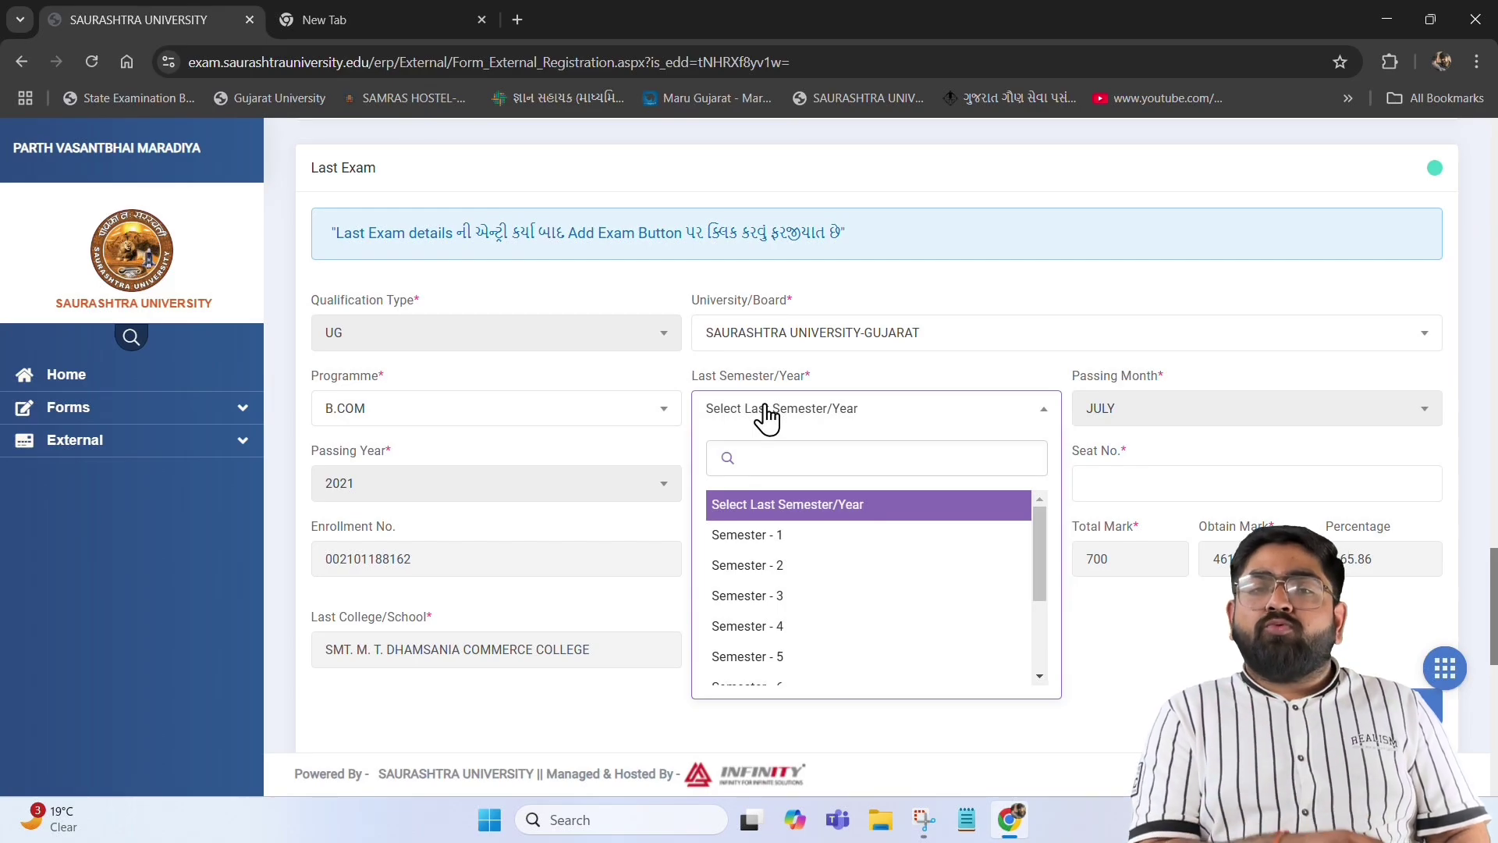
scroll(766, 562, down, 3)
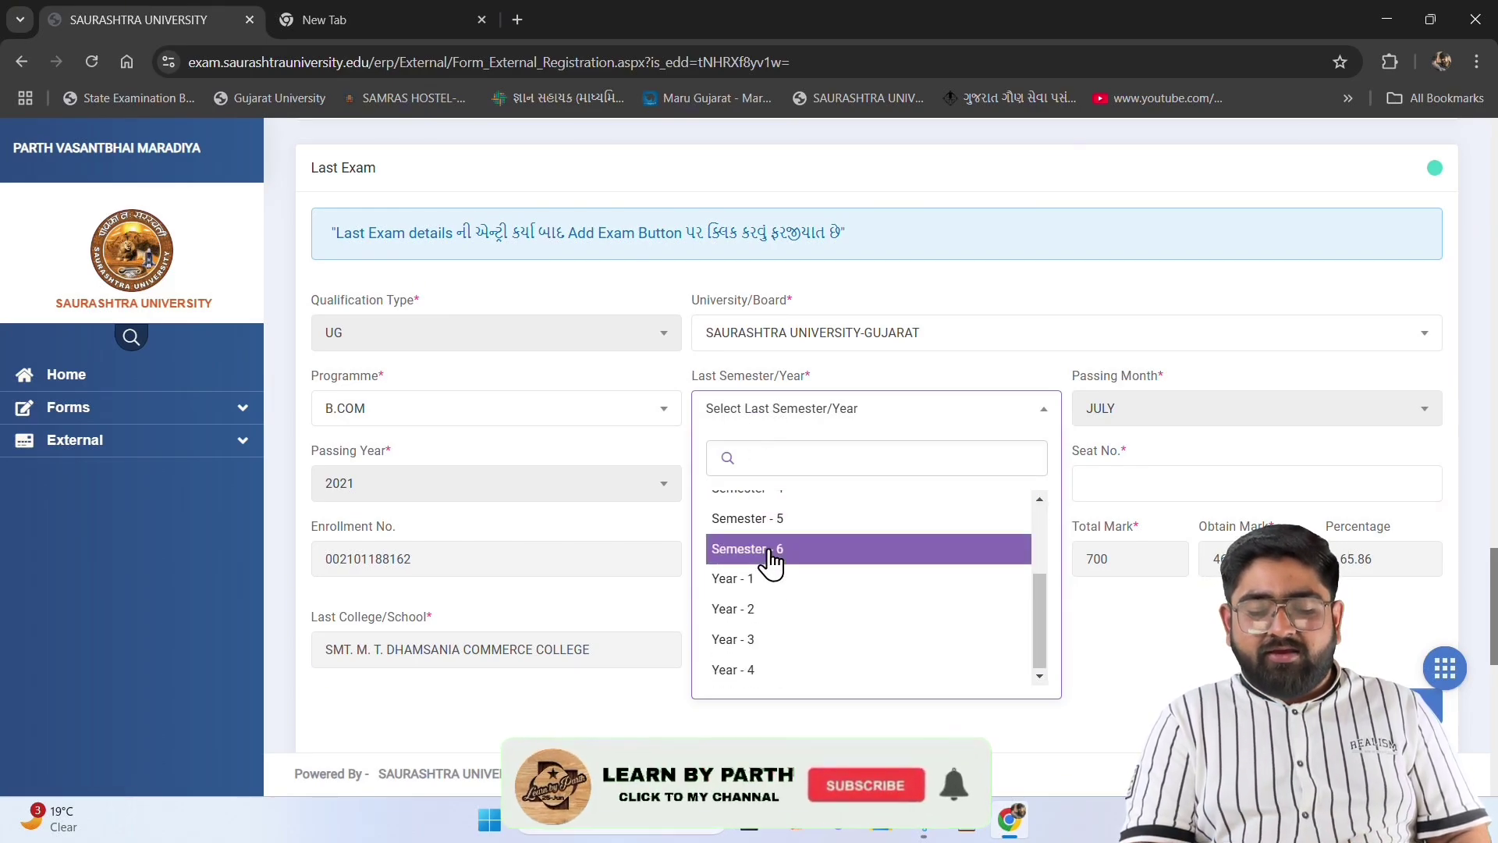
scroll(771, 562, up, 3)
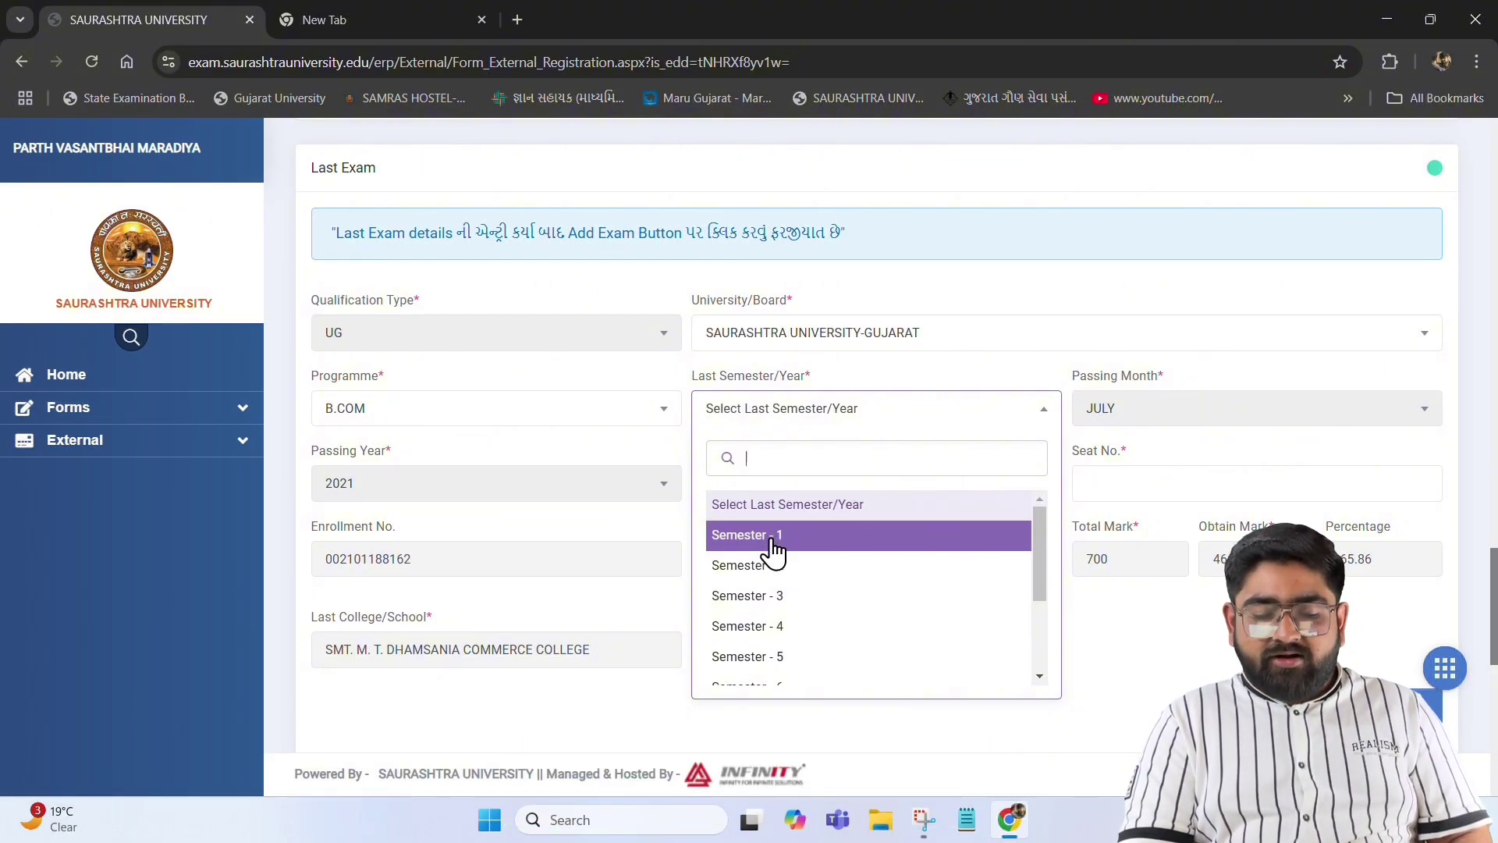
scroll(772, 550, down, 3)
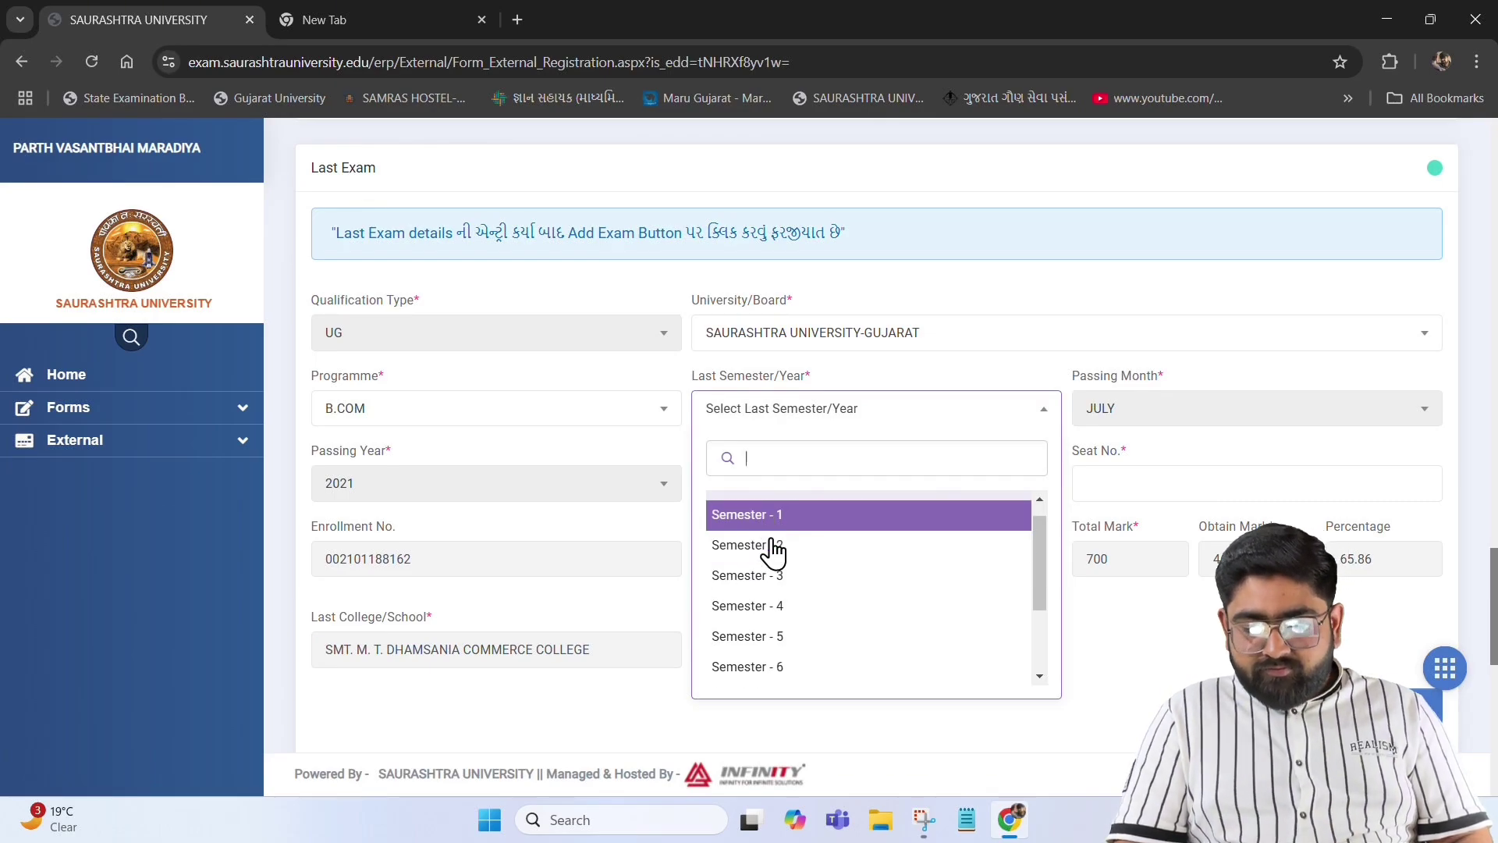
click(772, 574)
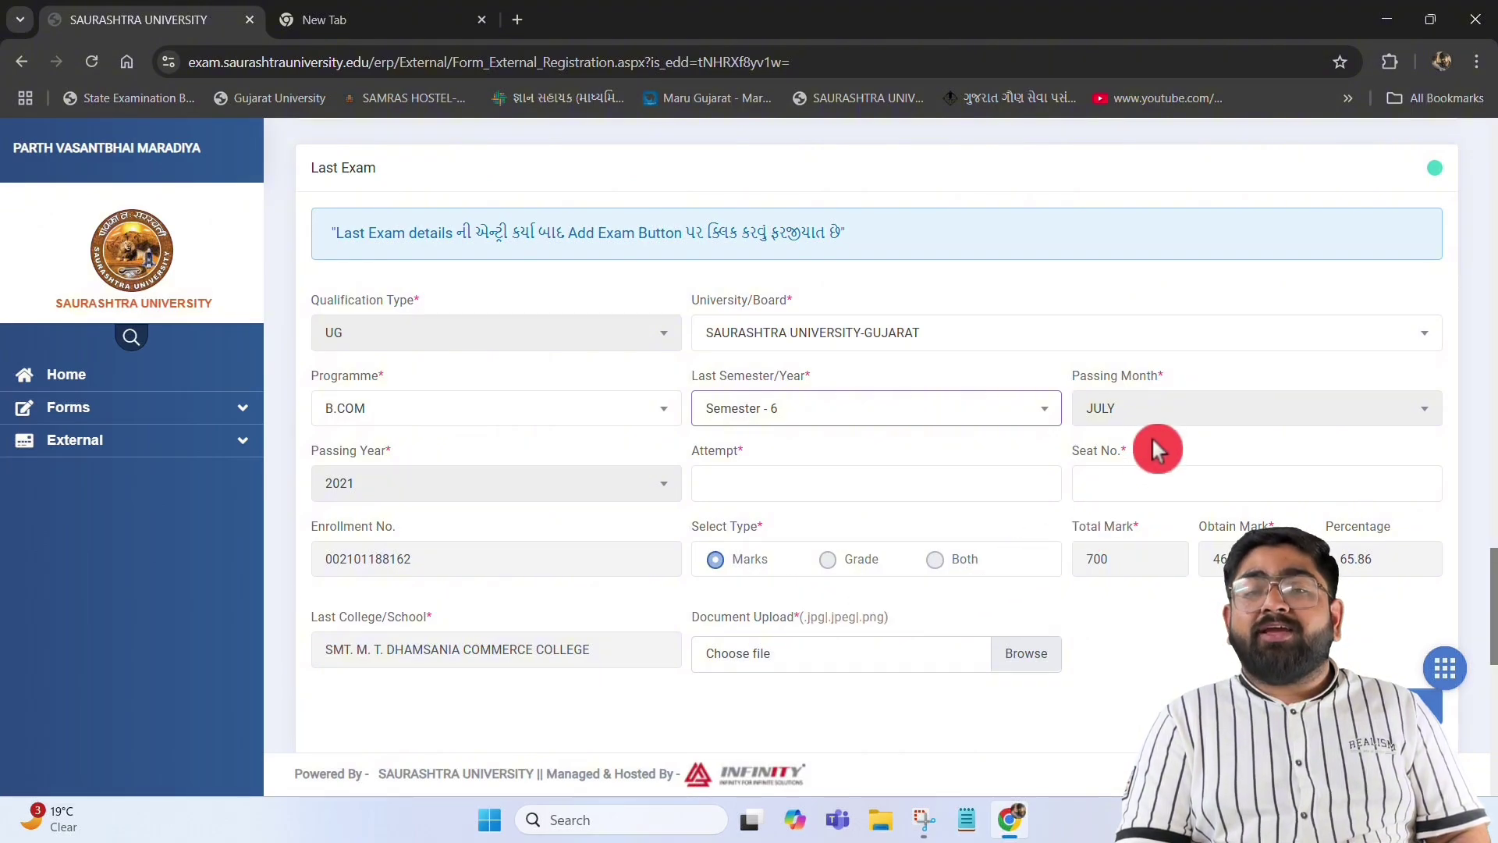
Enter attempt 1 and the seat number, attach the marksheet image, and add the exam row
click(751, 493)
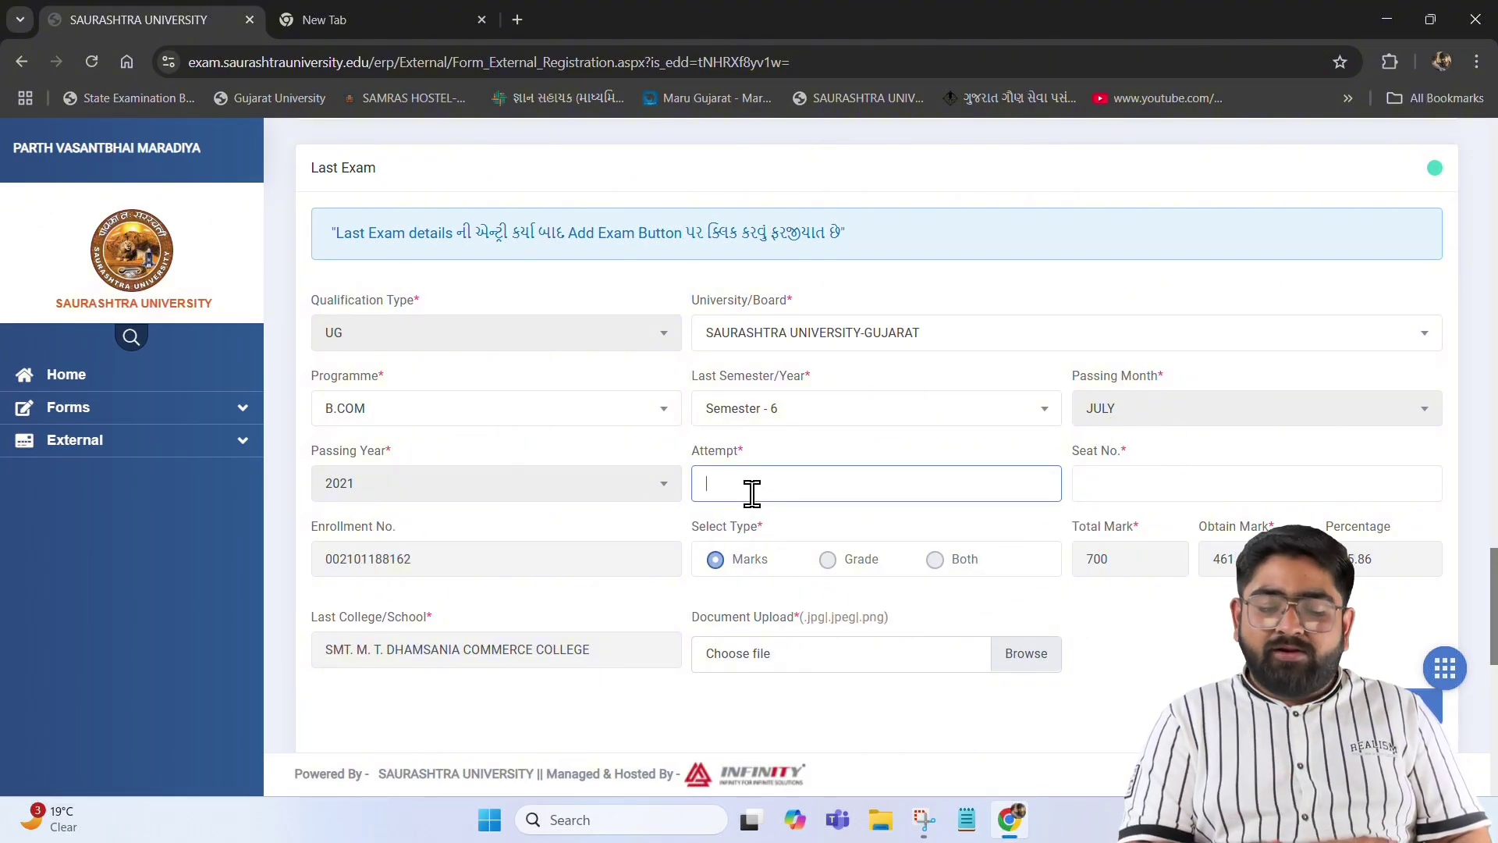
text(1)
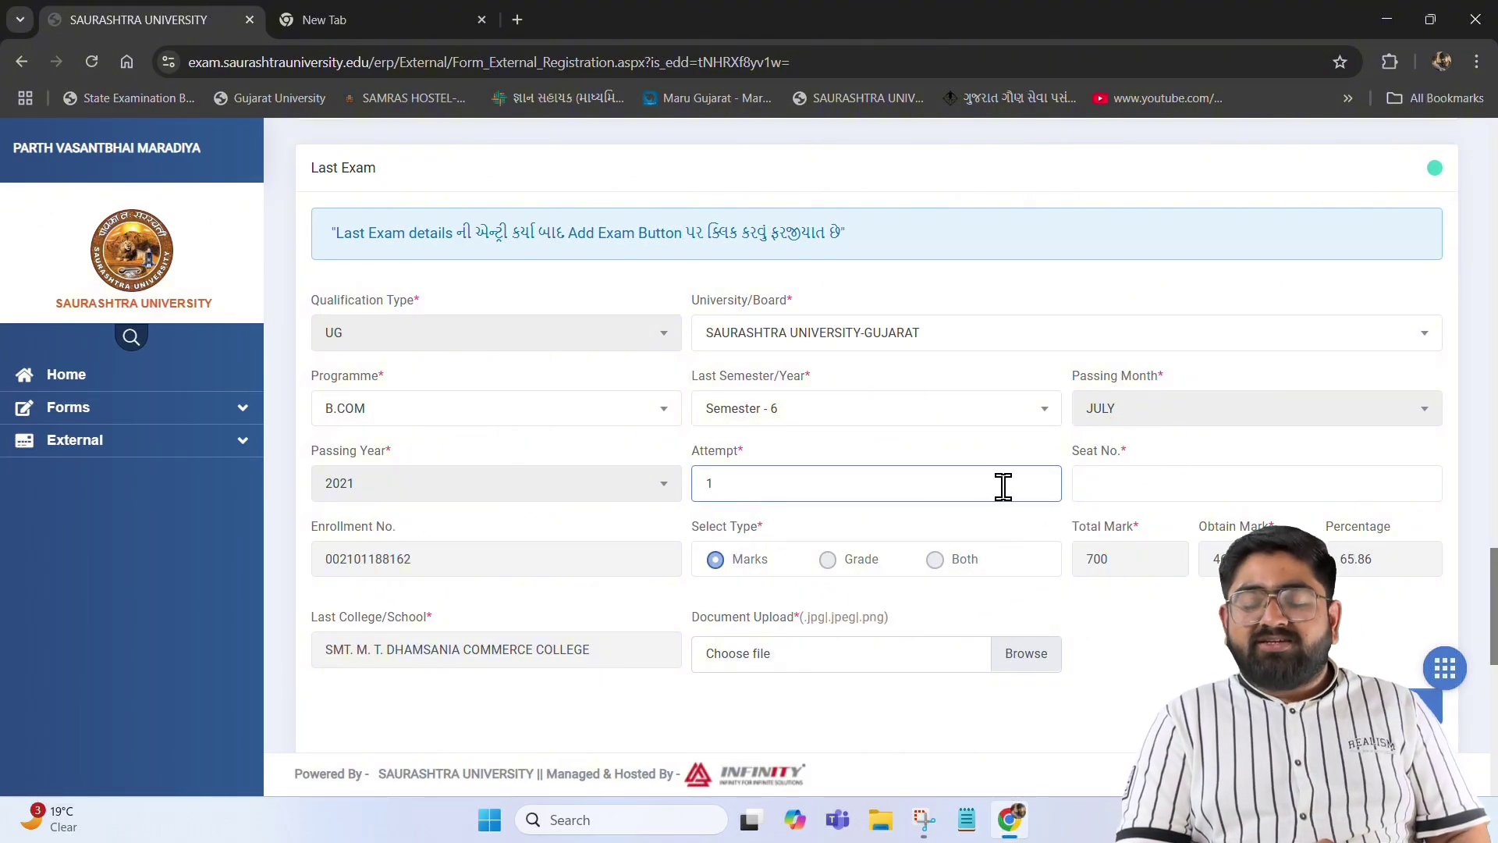
click(1132, 495)
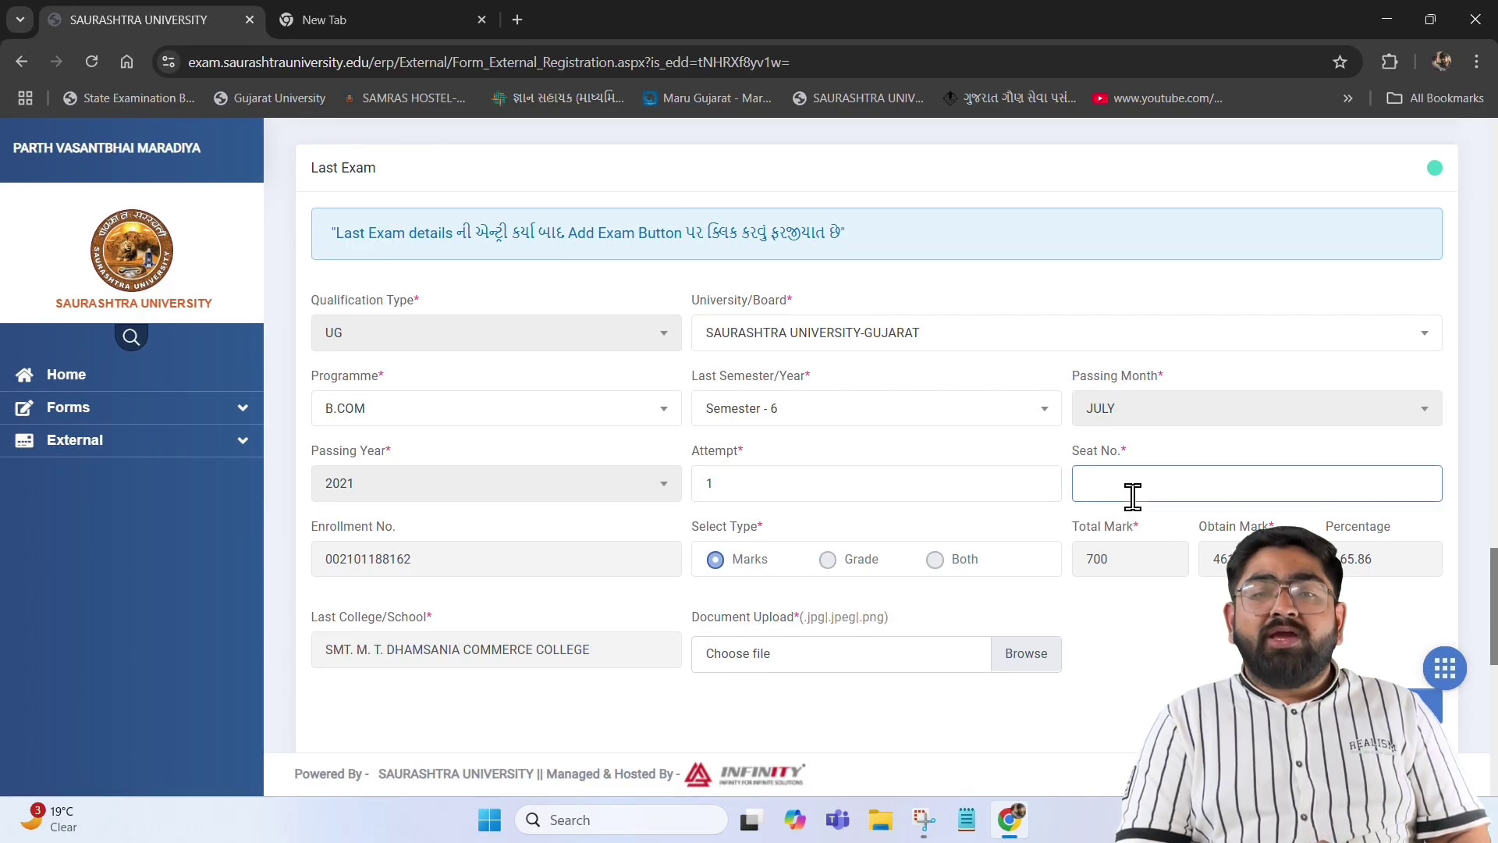
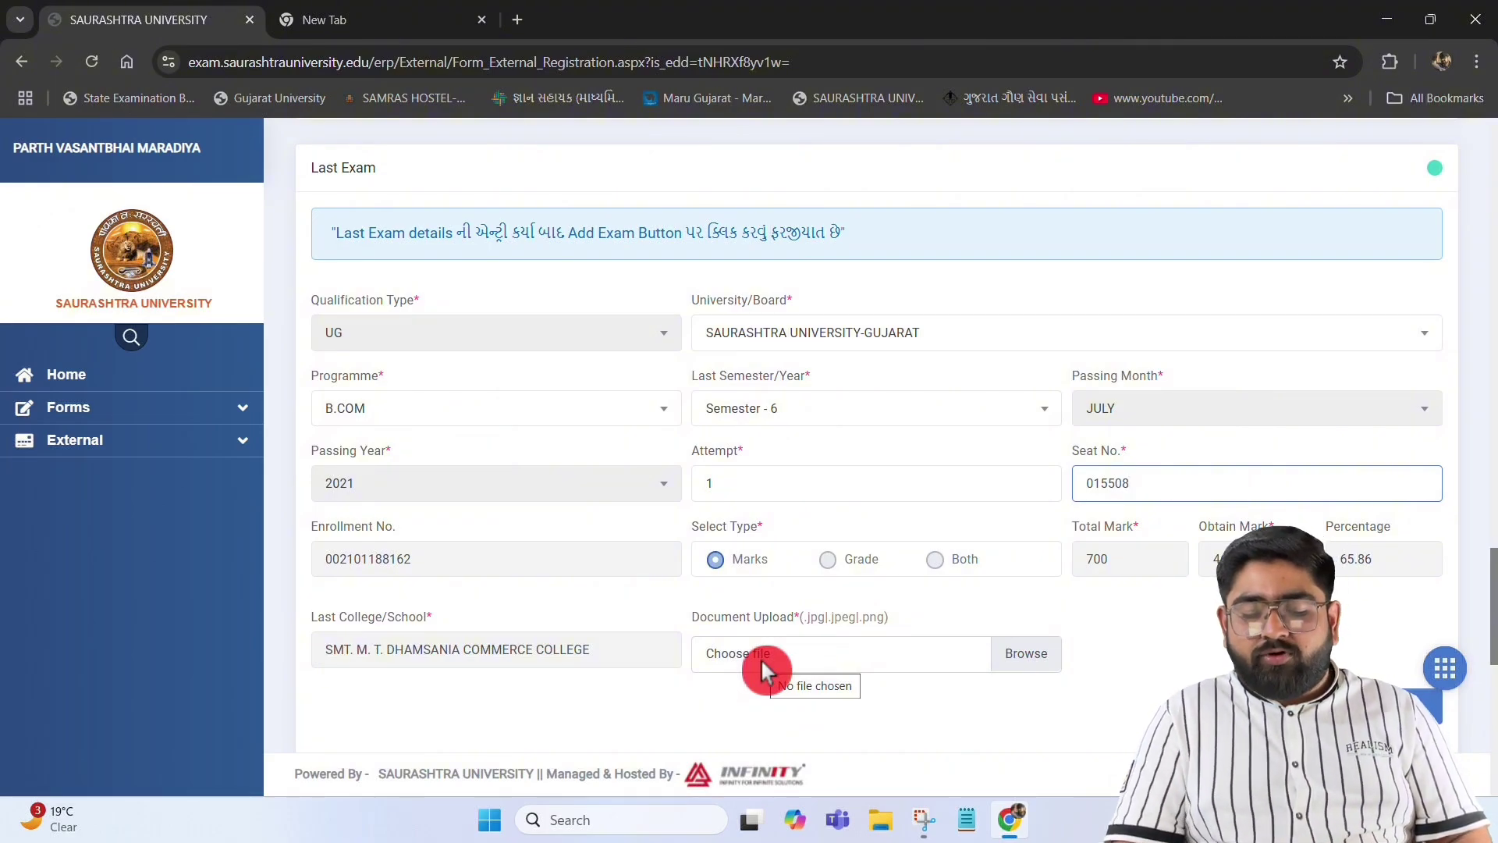
click(1028, 654)
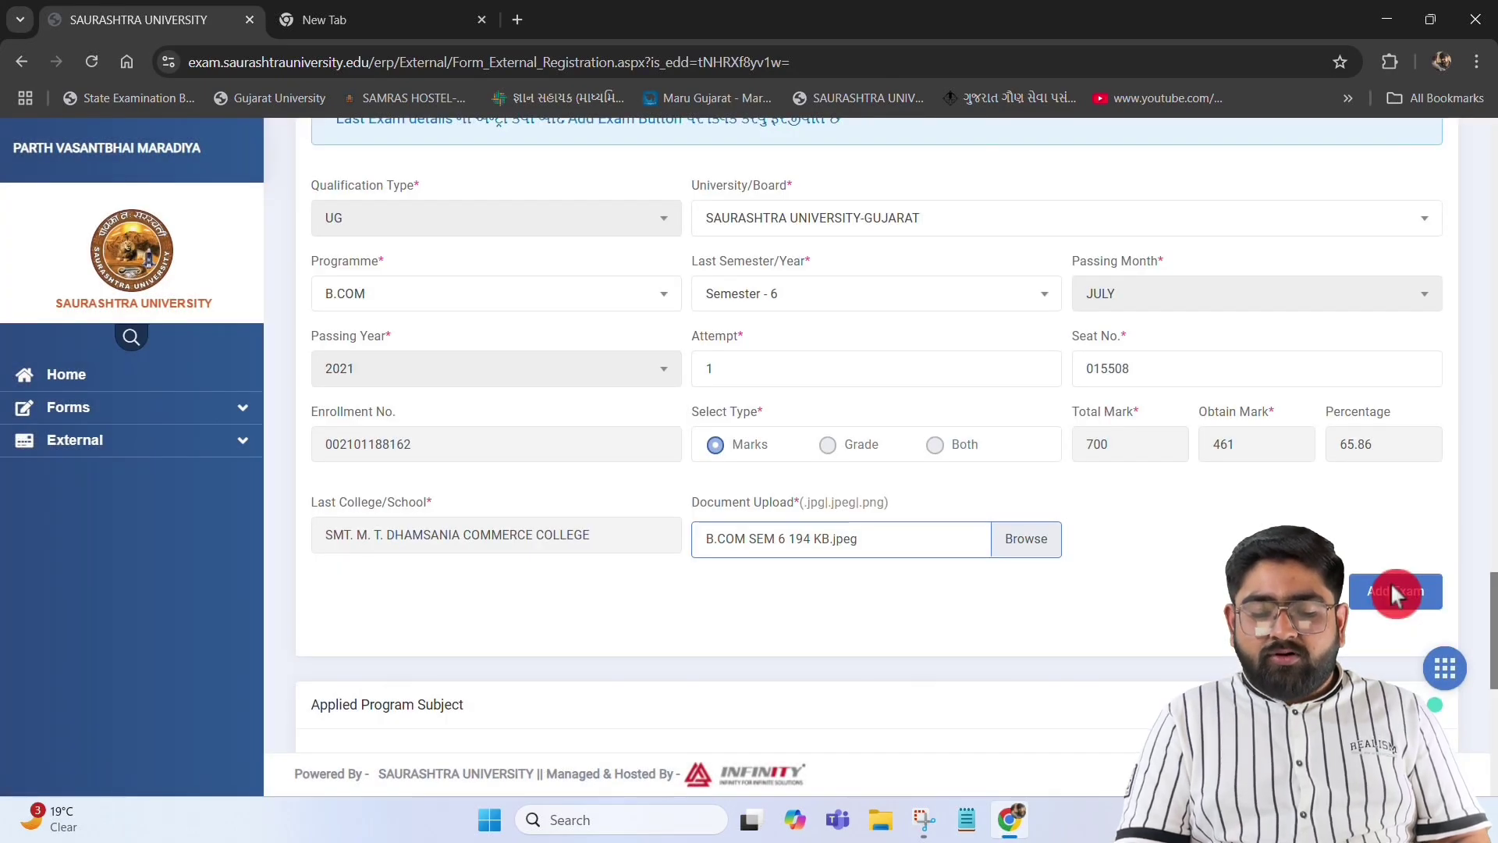
click(1390, 587)
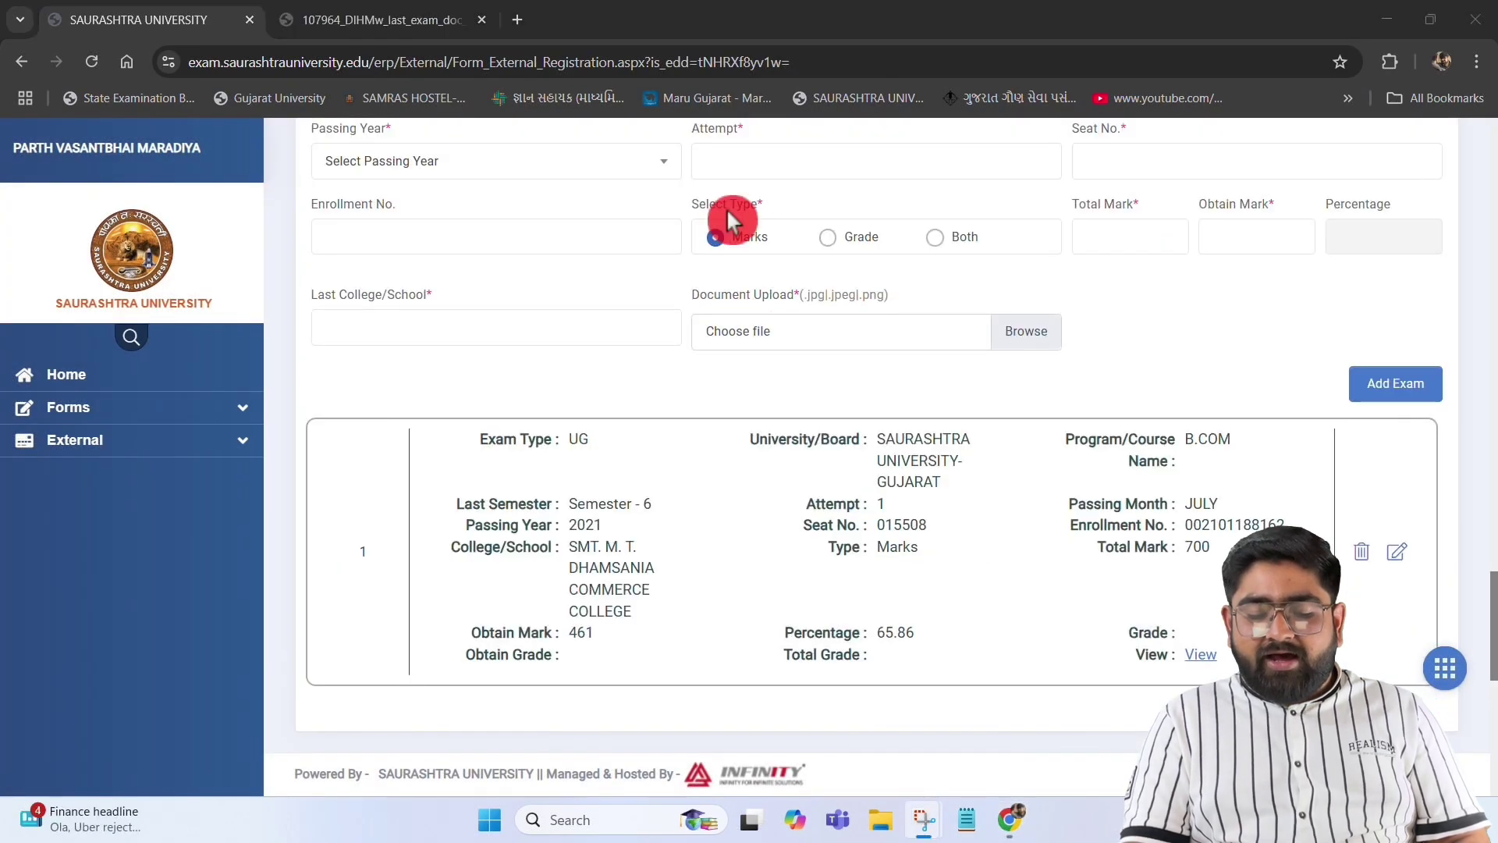
Attach the photo, signature and caste certificate images, then try saving the form
scroll(727, 207, up, 3)
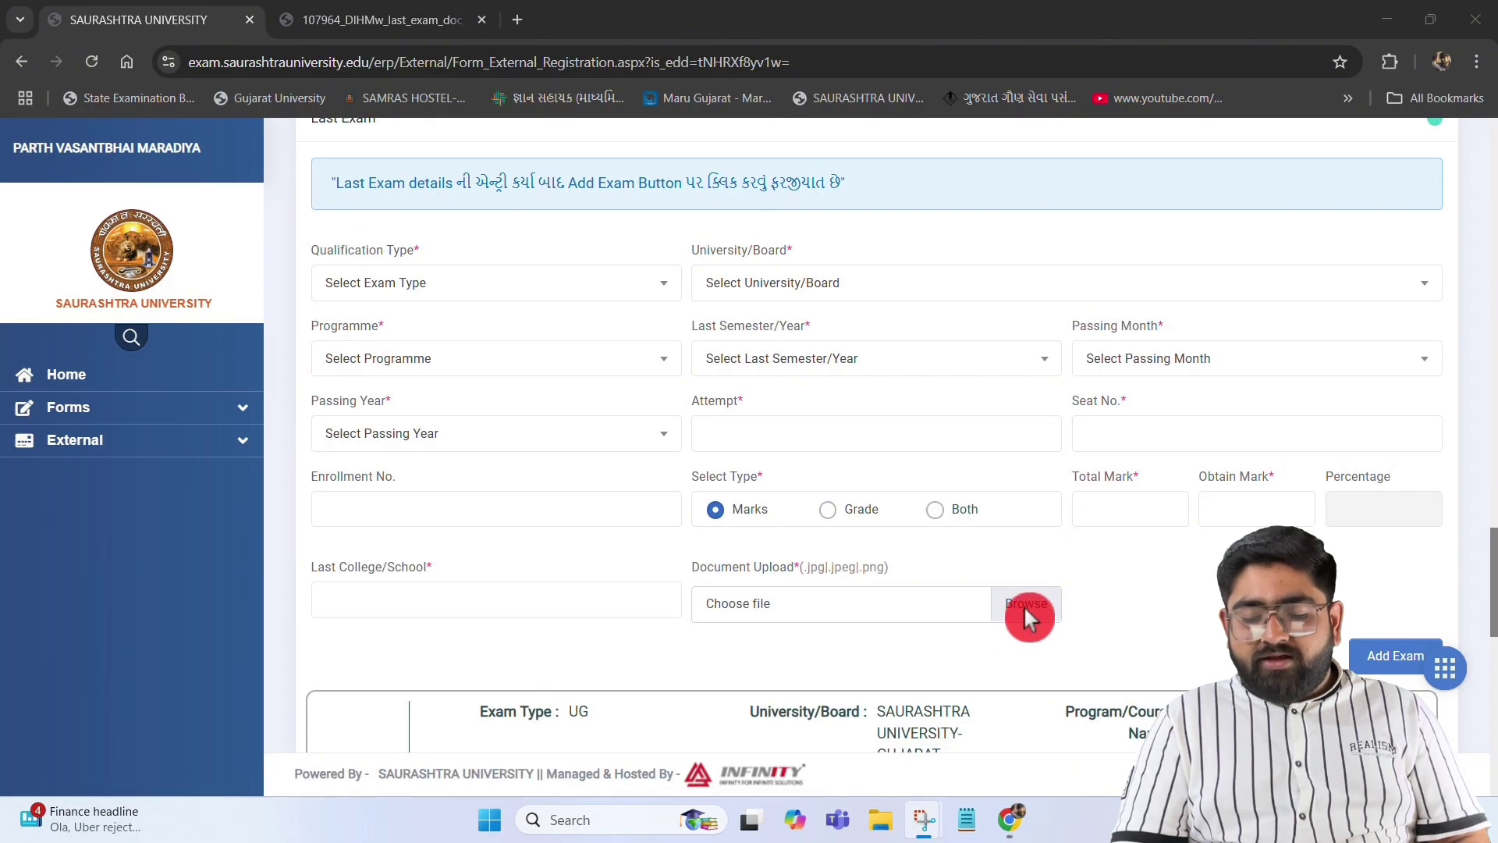
scroll(1053, 648, down, 5)
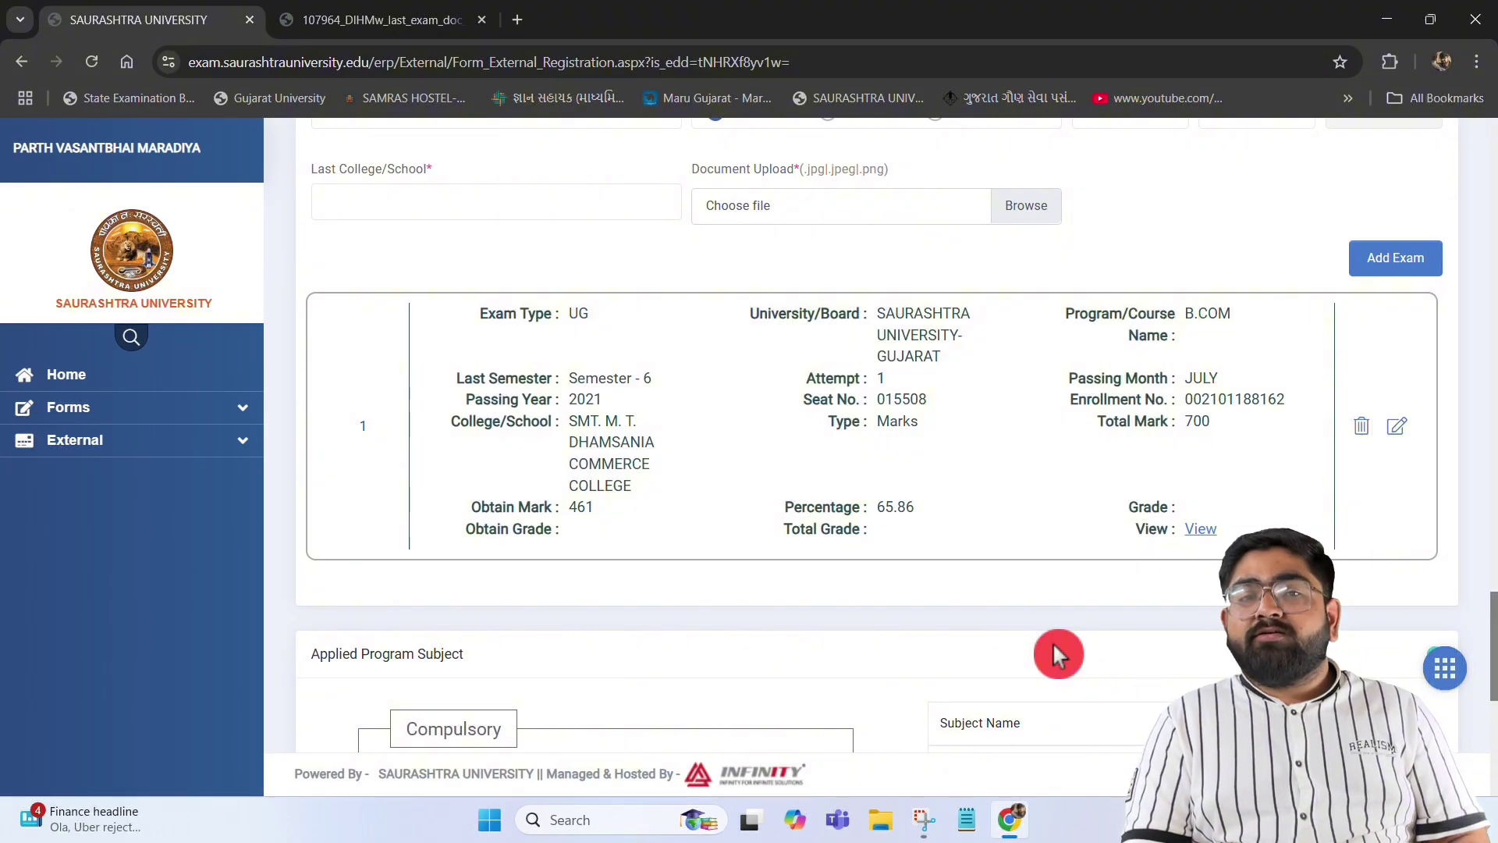
scroll(1053, 648, down, 5)
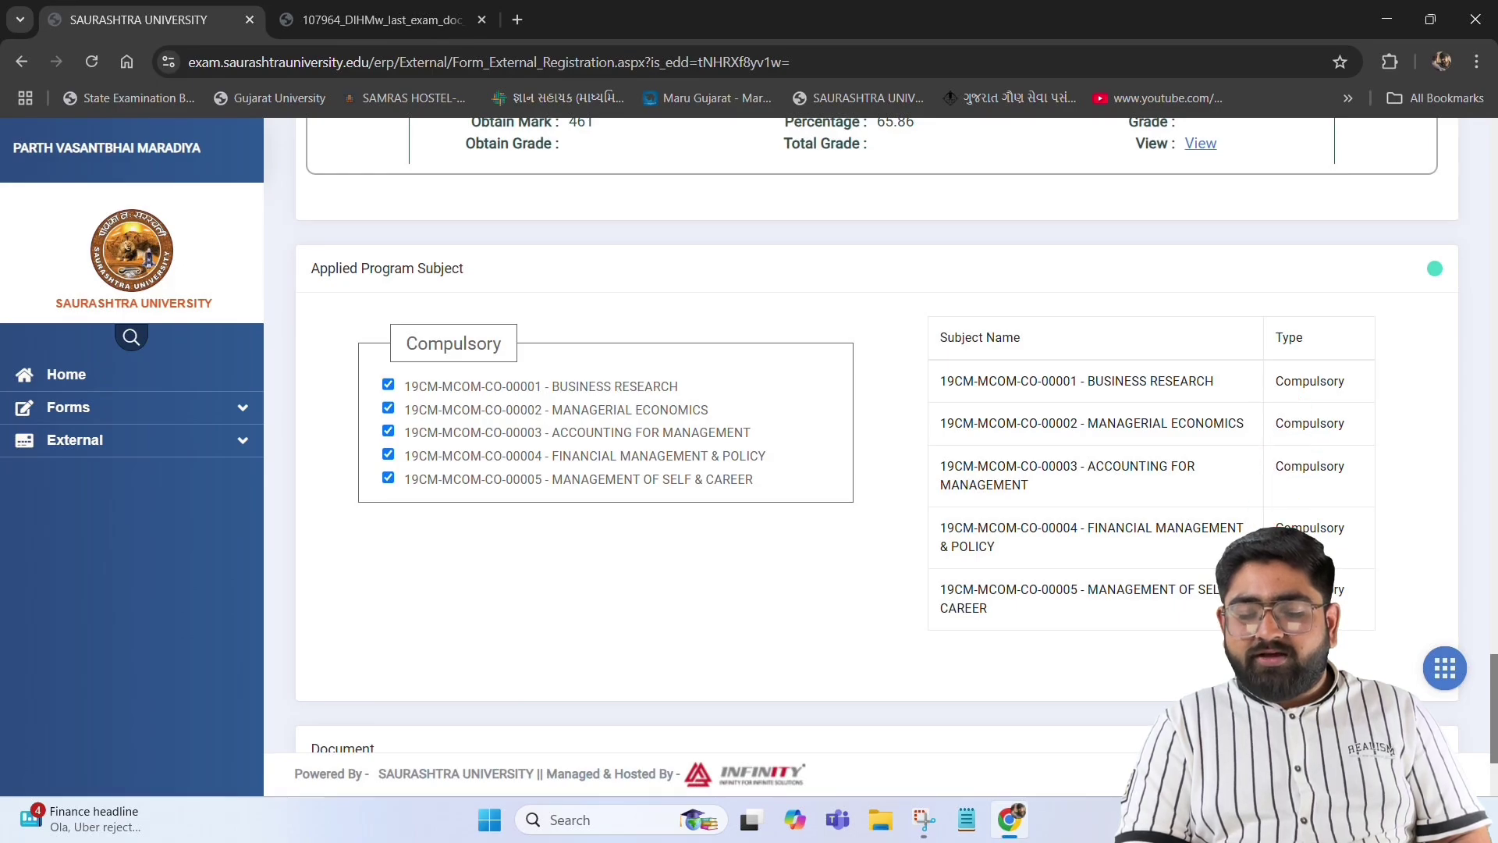
scroll(675, 686, down, 3)
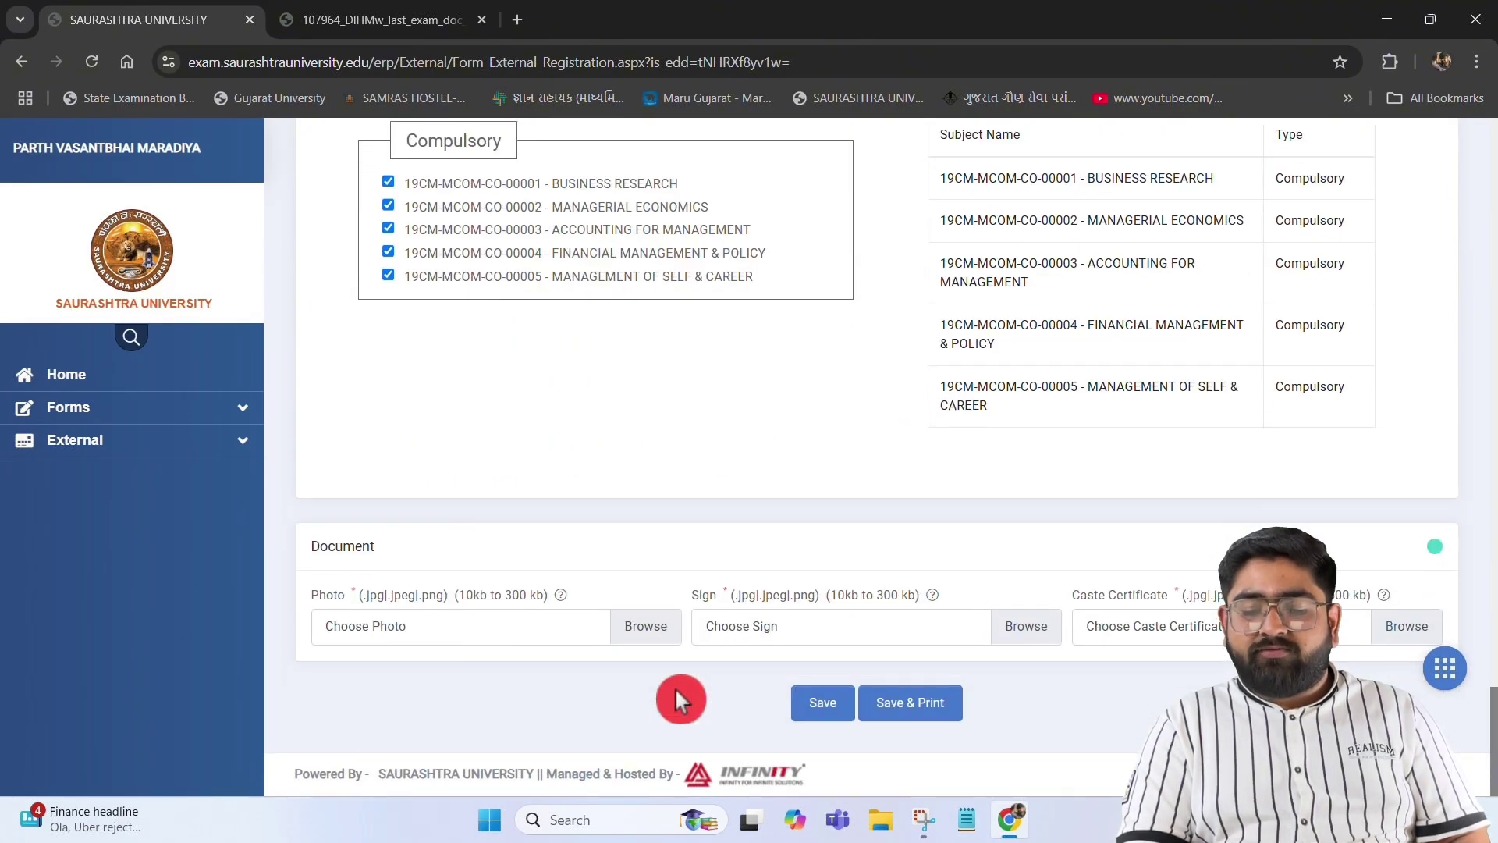
click(645, 629)
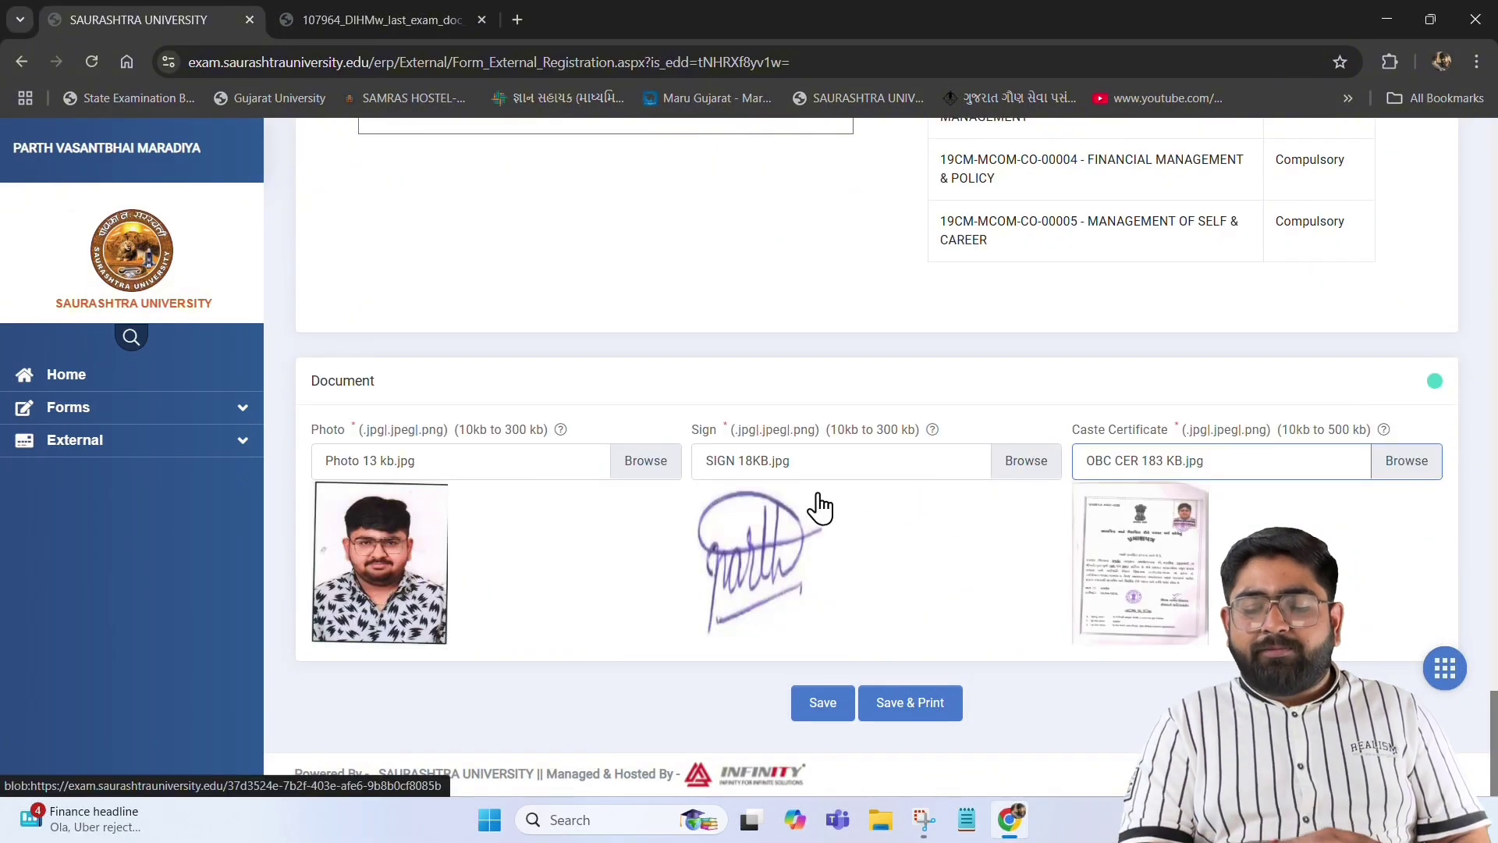
click(839, 700)
click(842, 707)
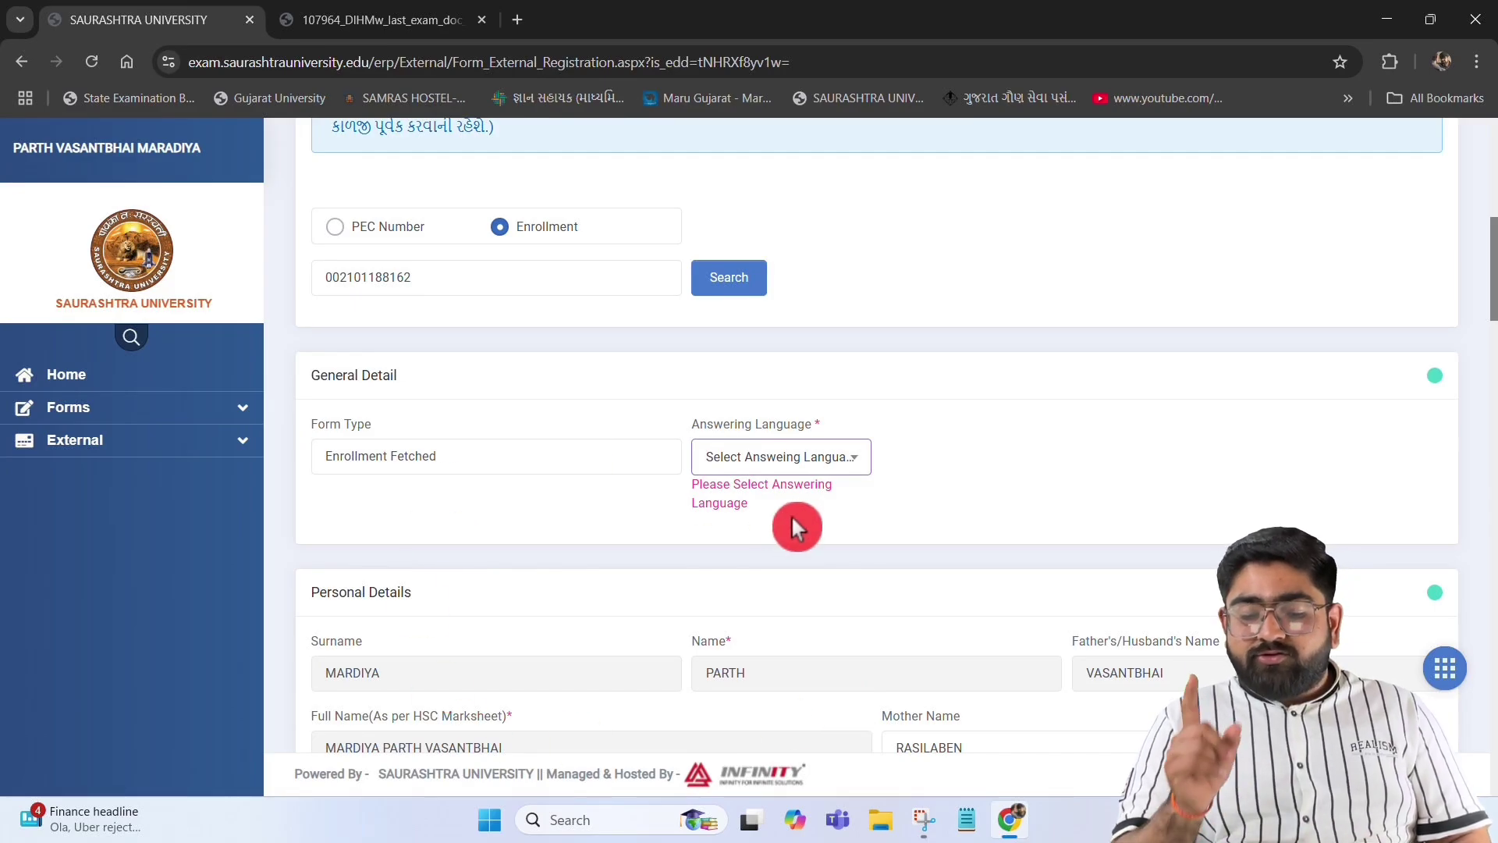
Choose GUJRATI as the answering language and save the registration form
click(821, 461)
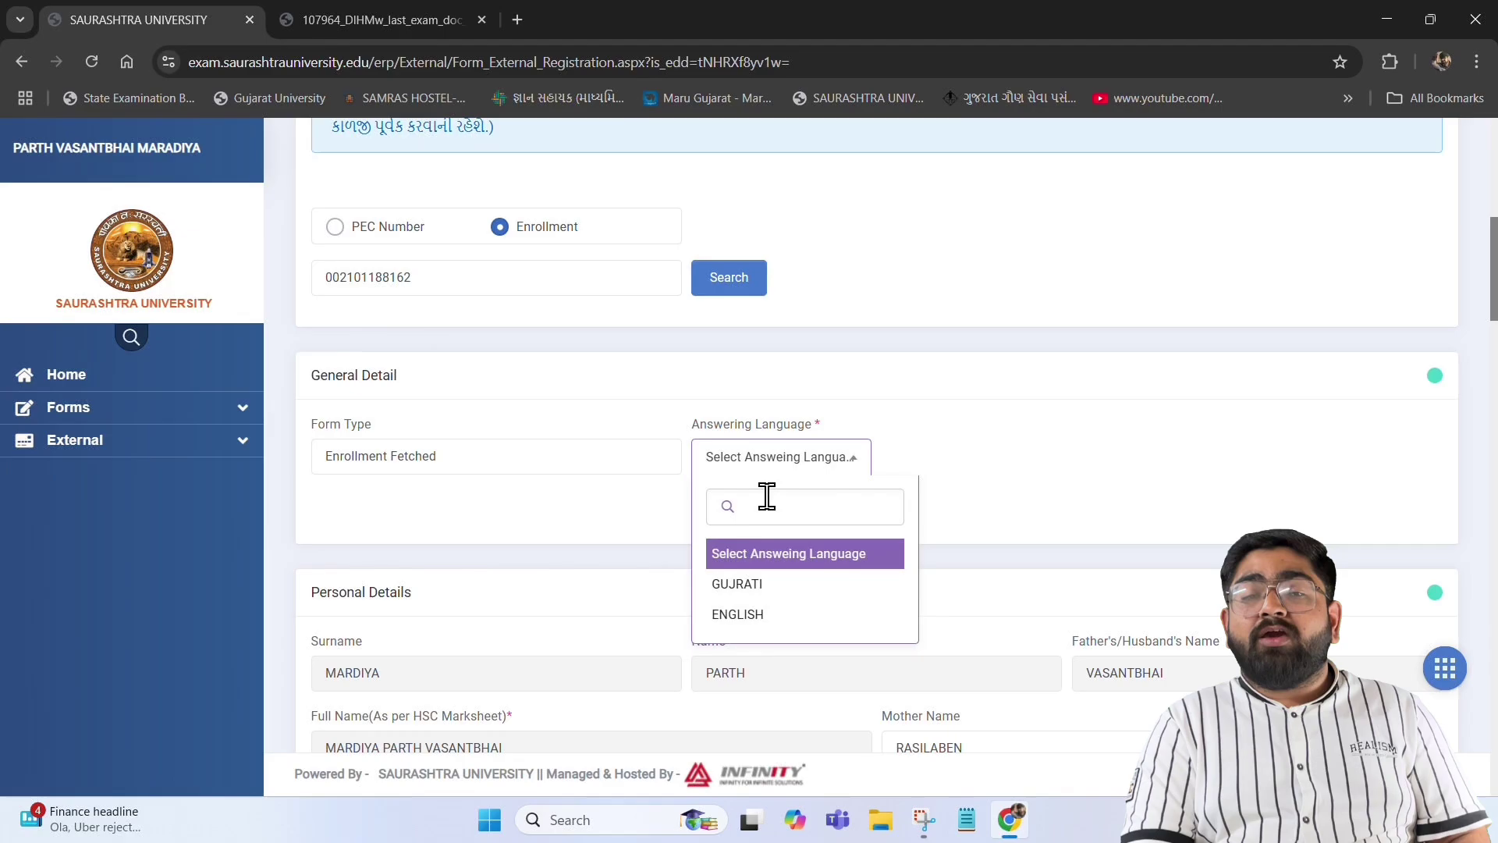
click(747, 585)
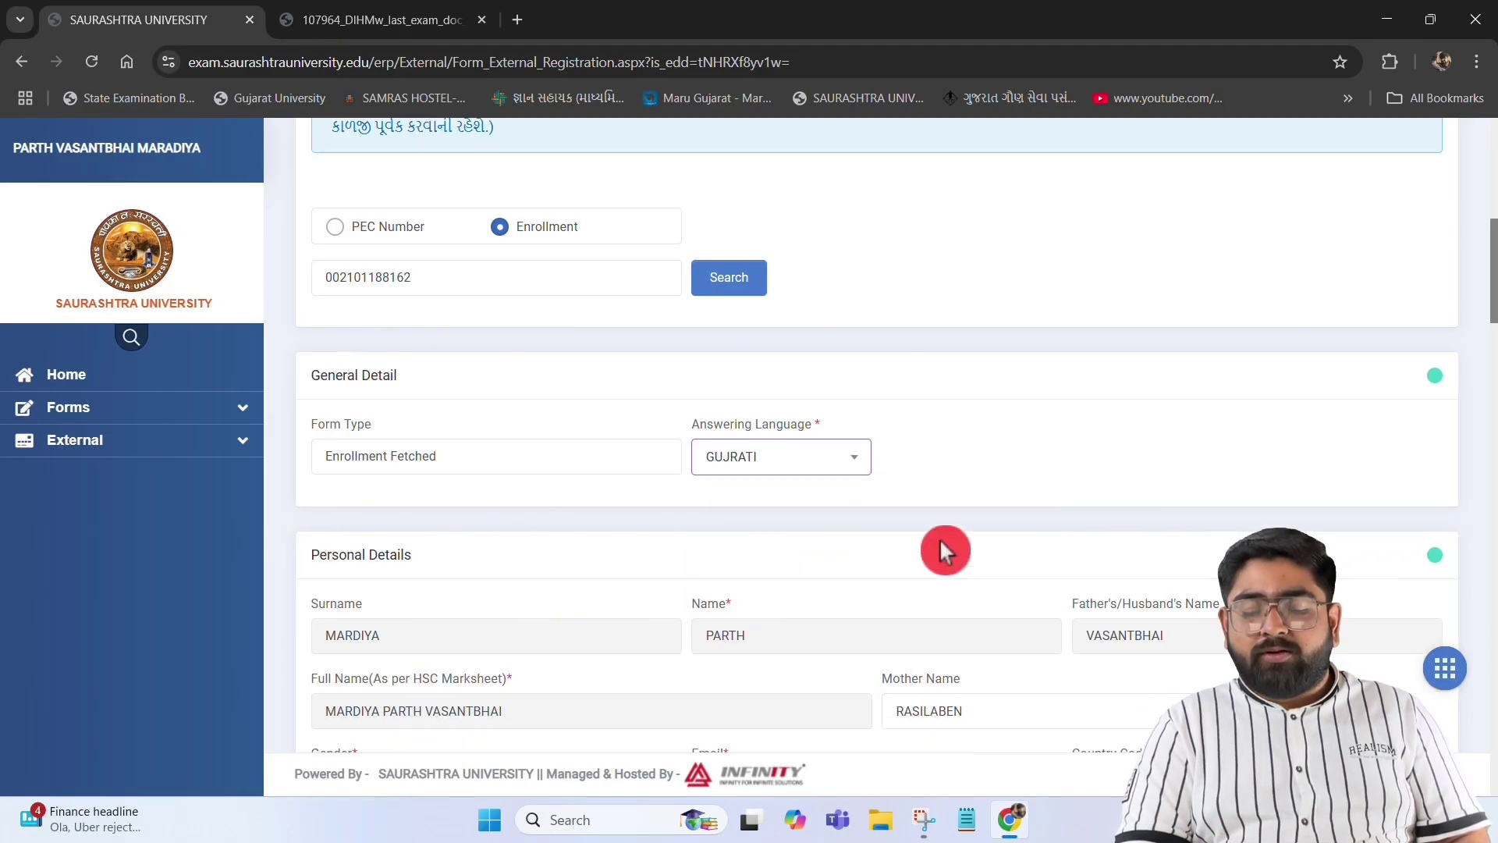
scroll(897, 625, down, 15)
click(831, 706)
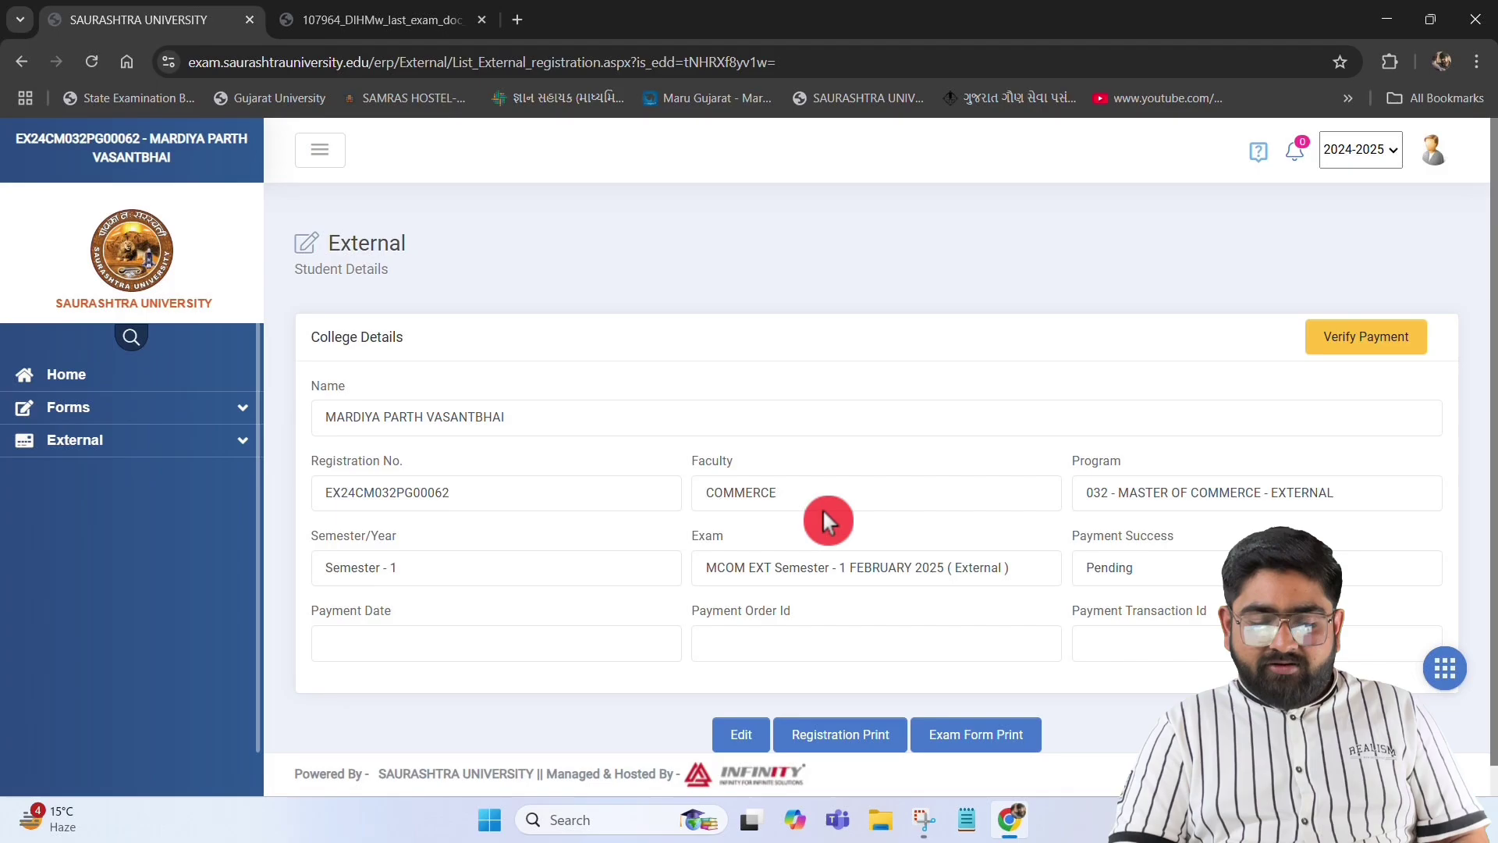
Download the Registration Print and open External.pdf from Chrome's recent downloads
scroll(823, 511, down, 1)
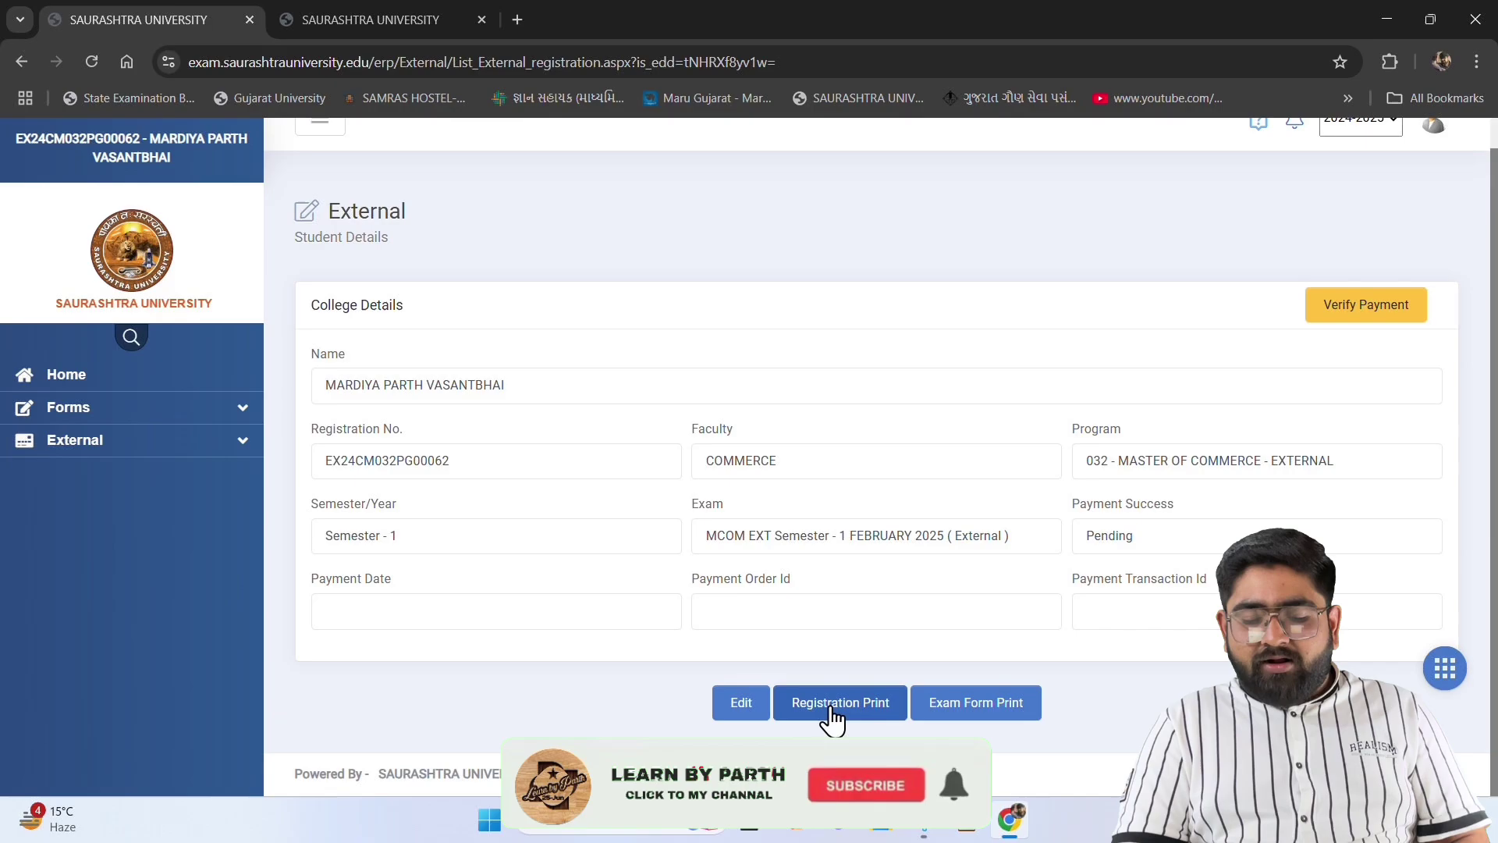
click(829, 709)
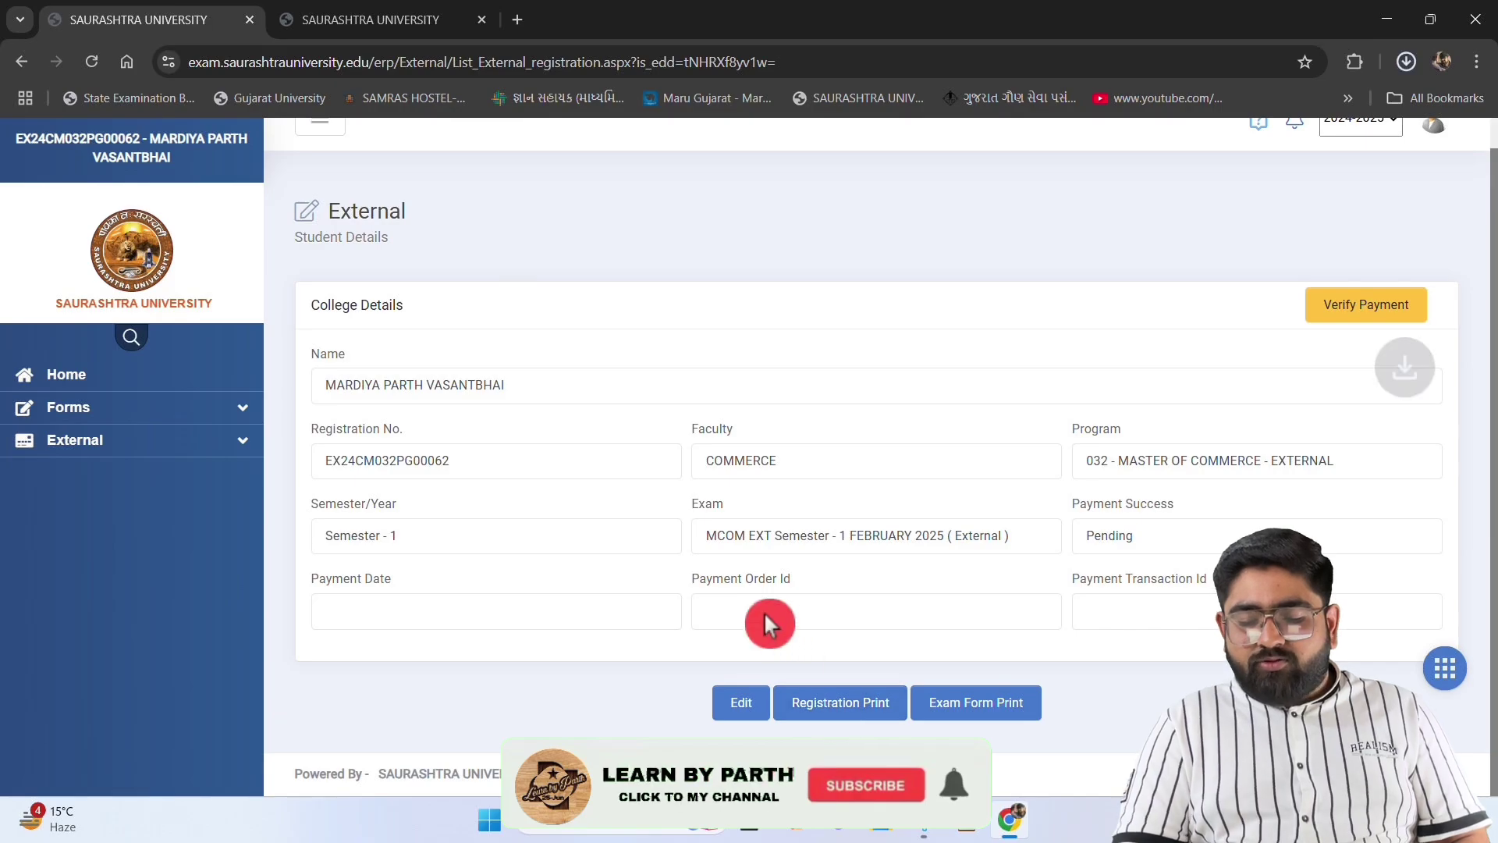
click(1406, 62)
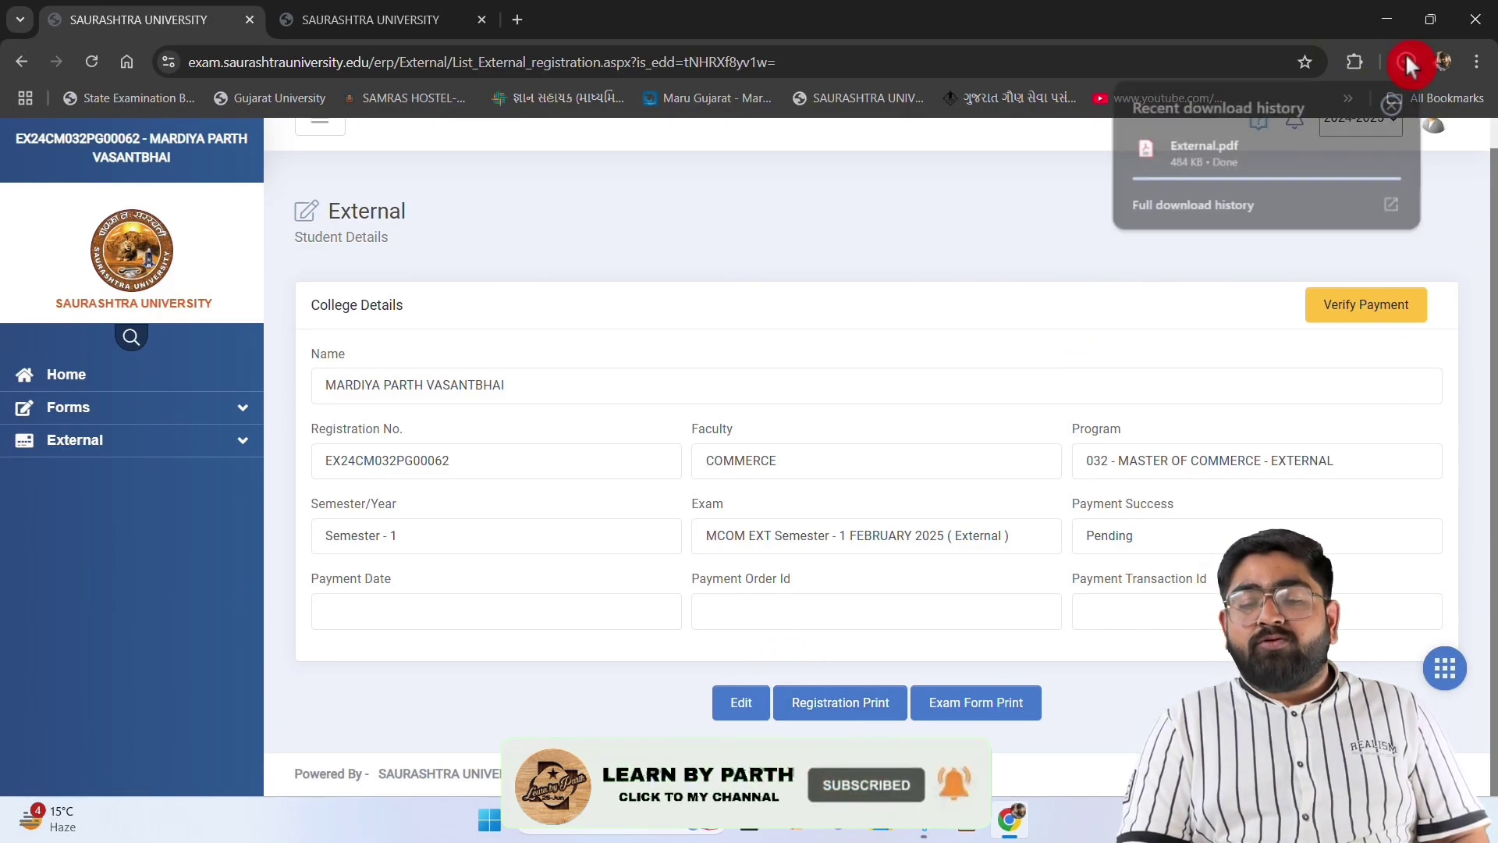
click(1236, 149)
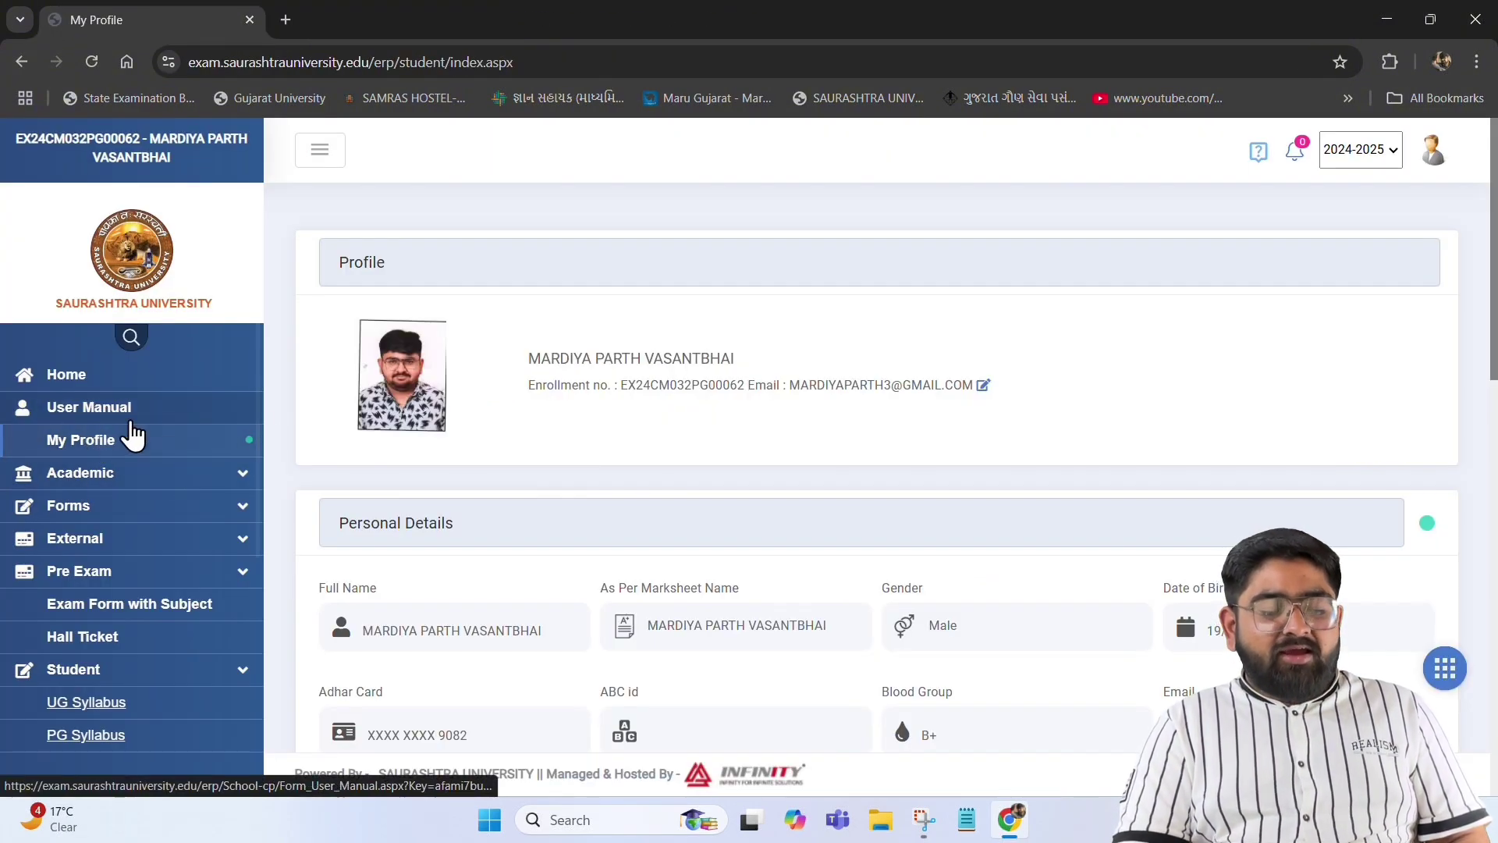
Look over the My Profile page, then go to Pre Exam > Exam Form with Subject
scroll(697, 555, down, 15)
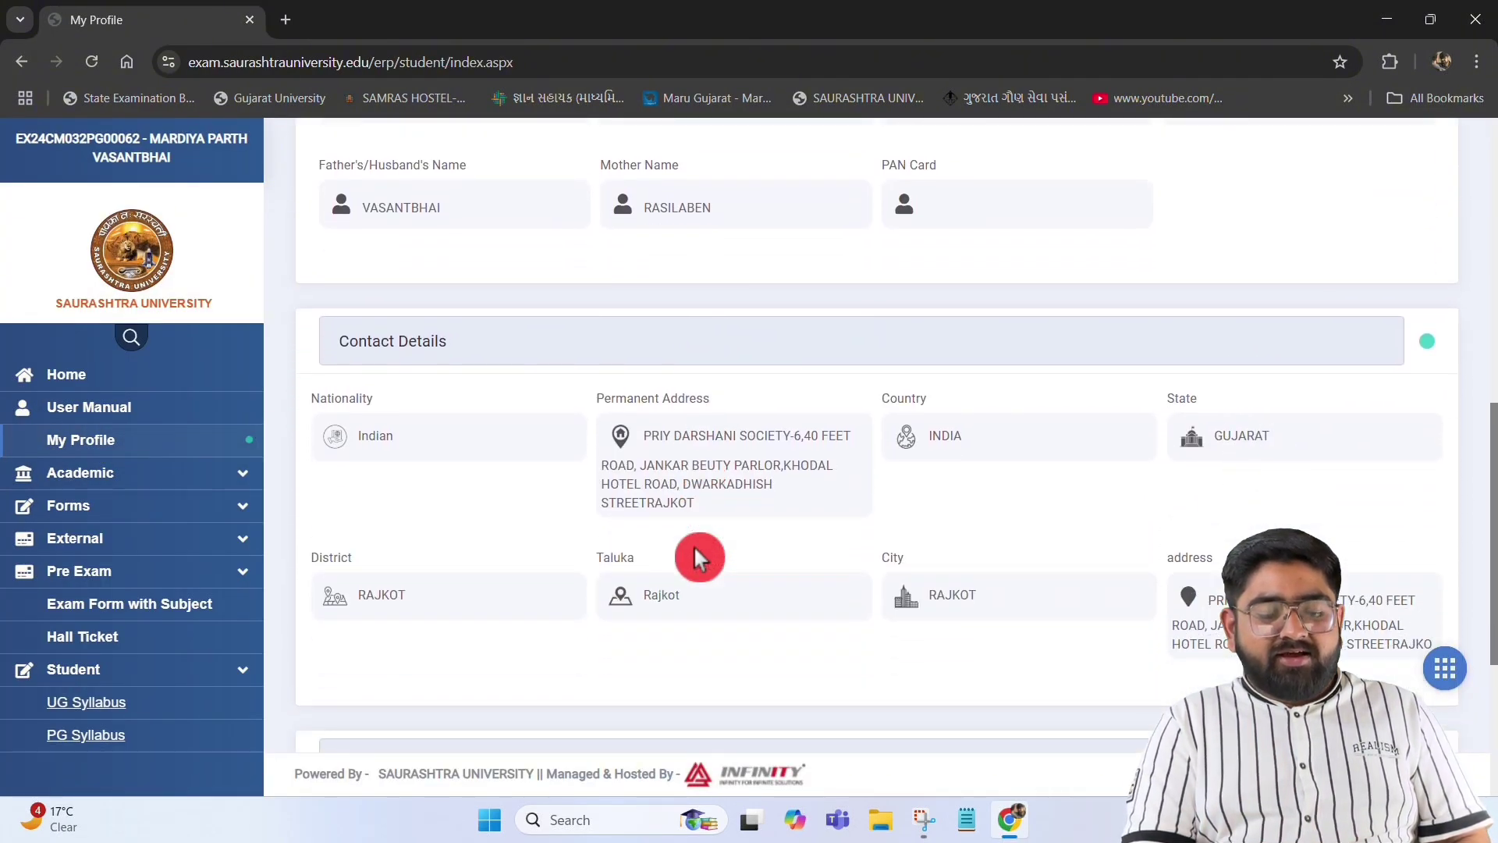
scroll(696, 554, up, 6)
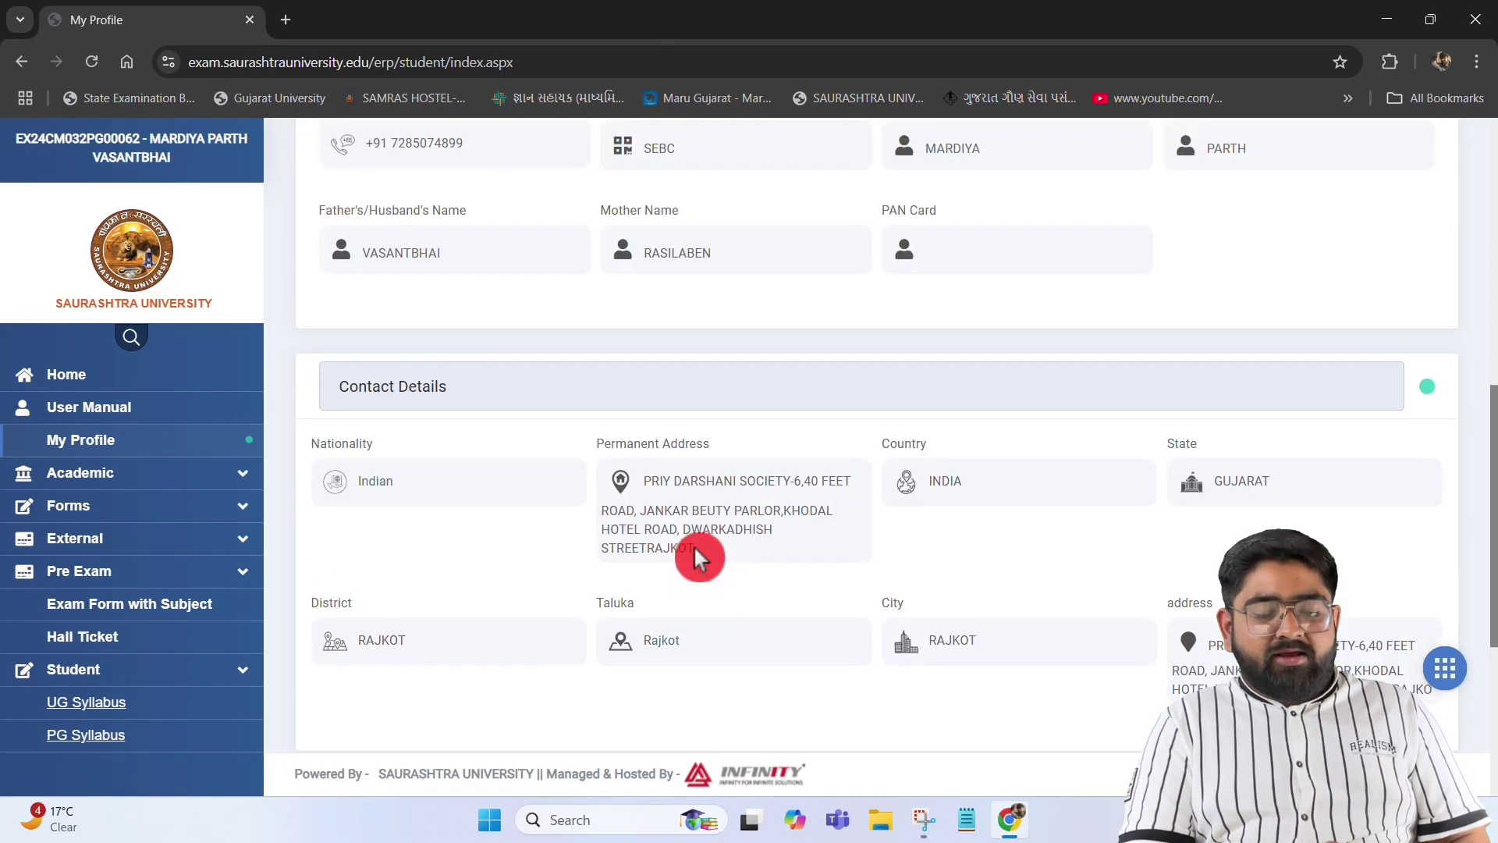
scroll(697, 555, up, 7)
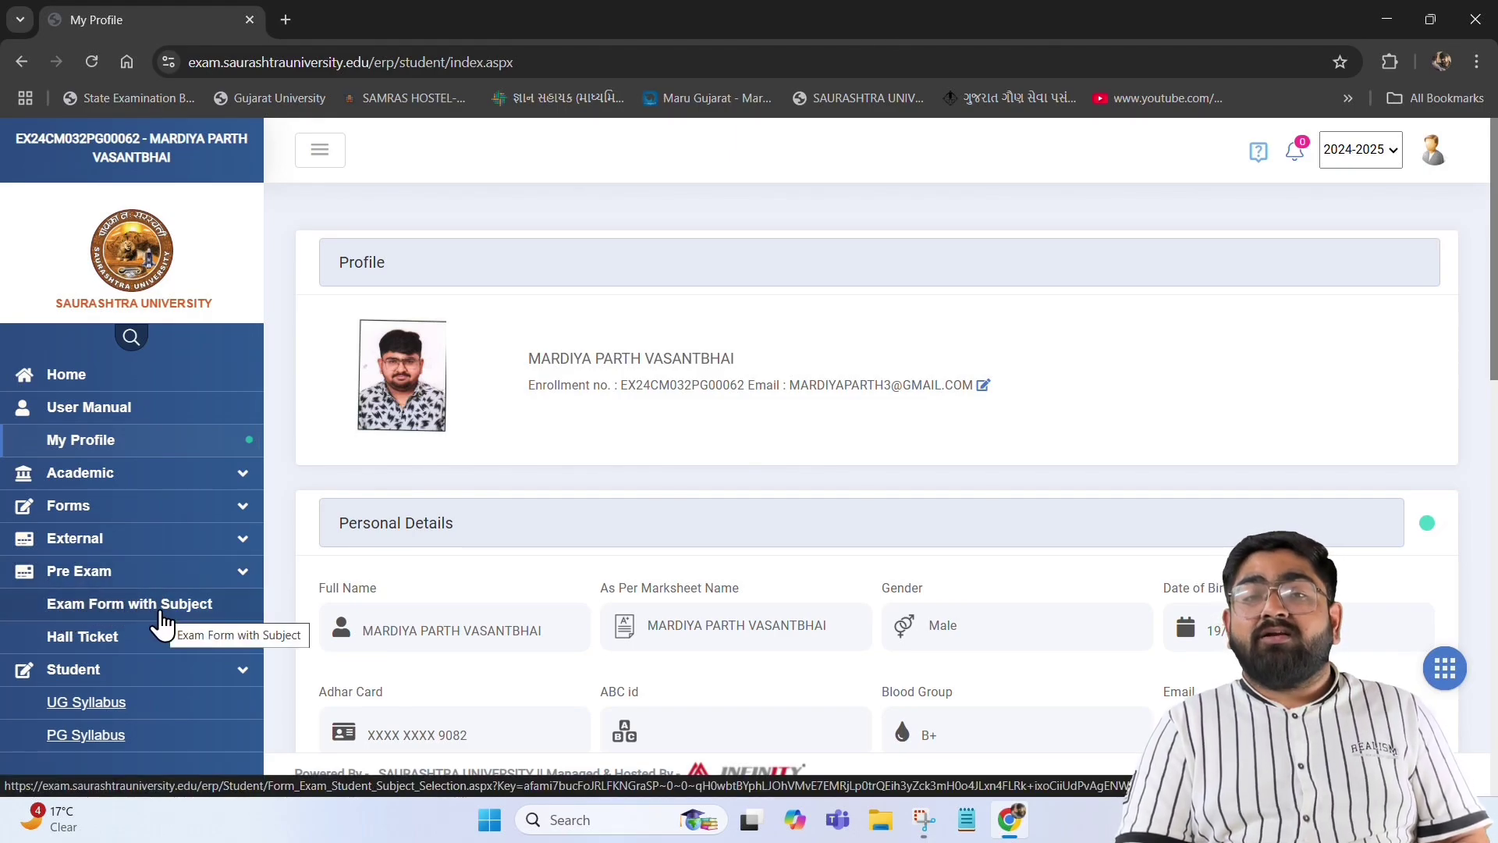
click(162, 624)
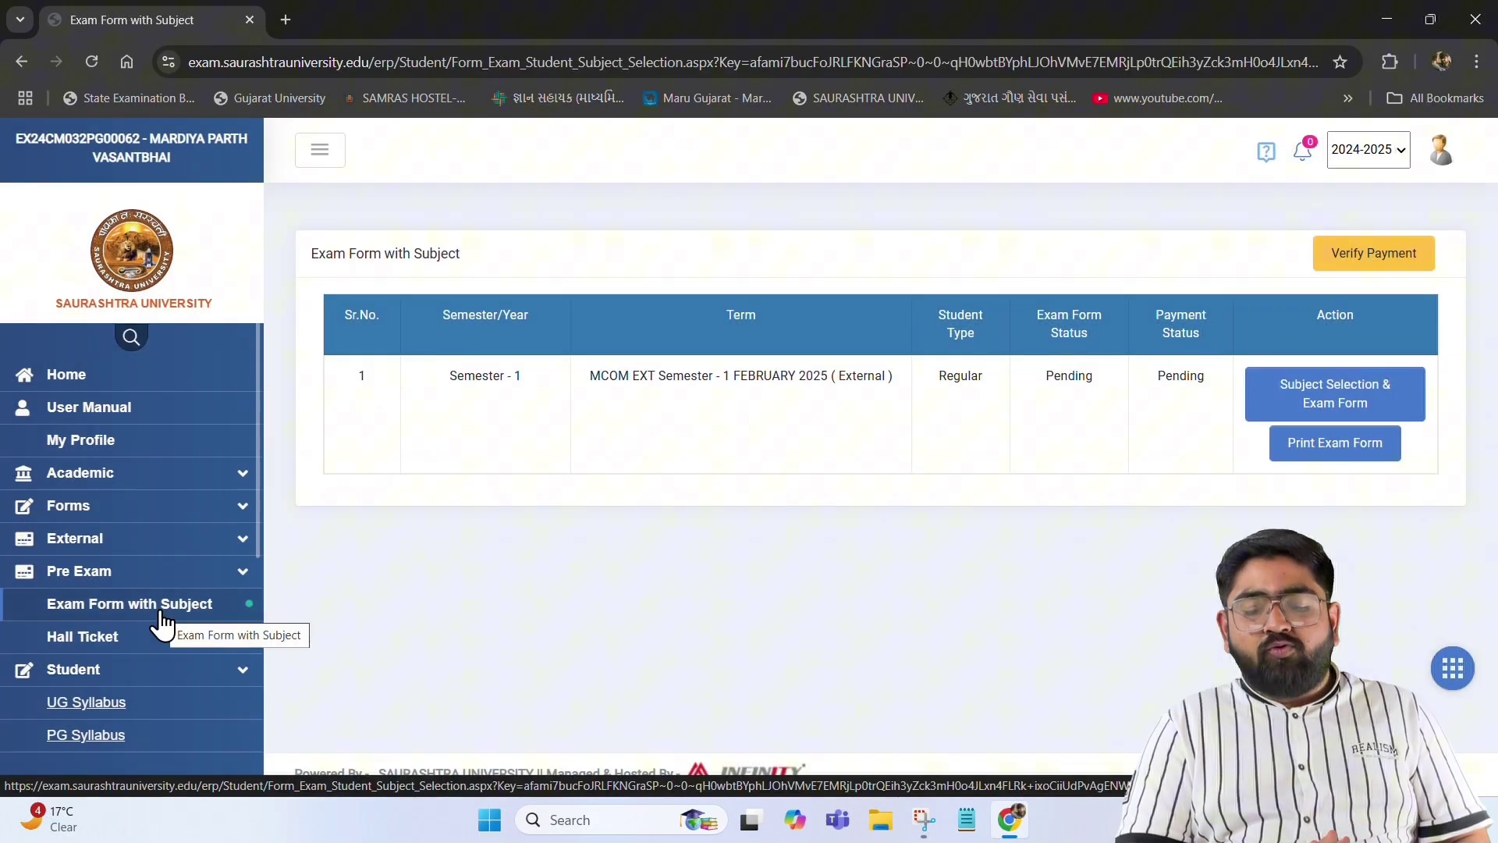
Start the semester 1 subject selection, set Center to RAJKOT - RAJKOT, and Save & Confirm
click(373, 387)
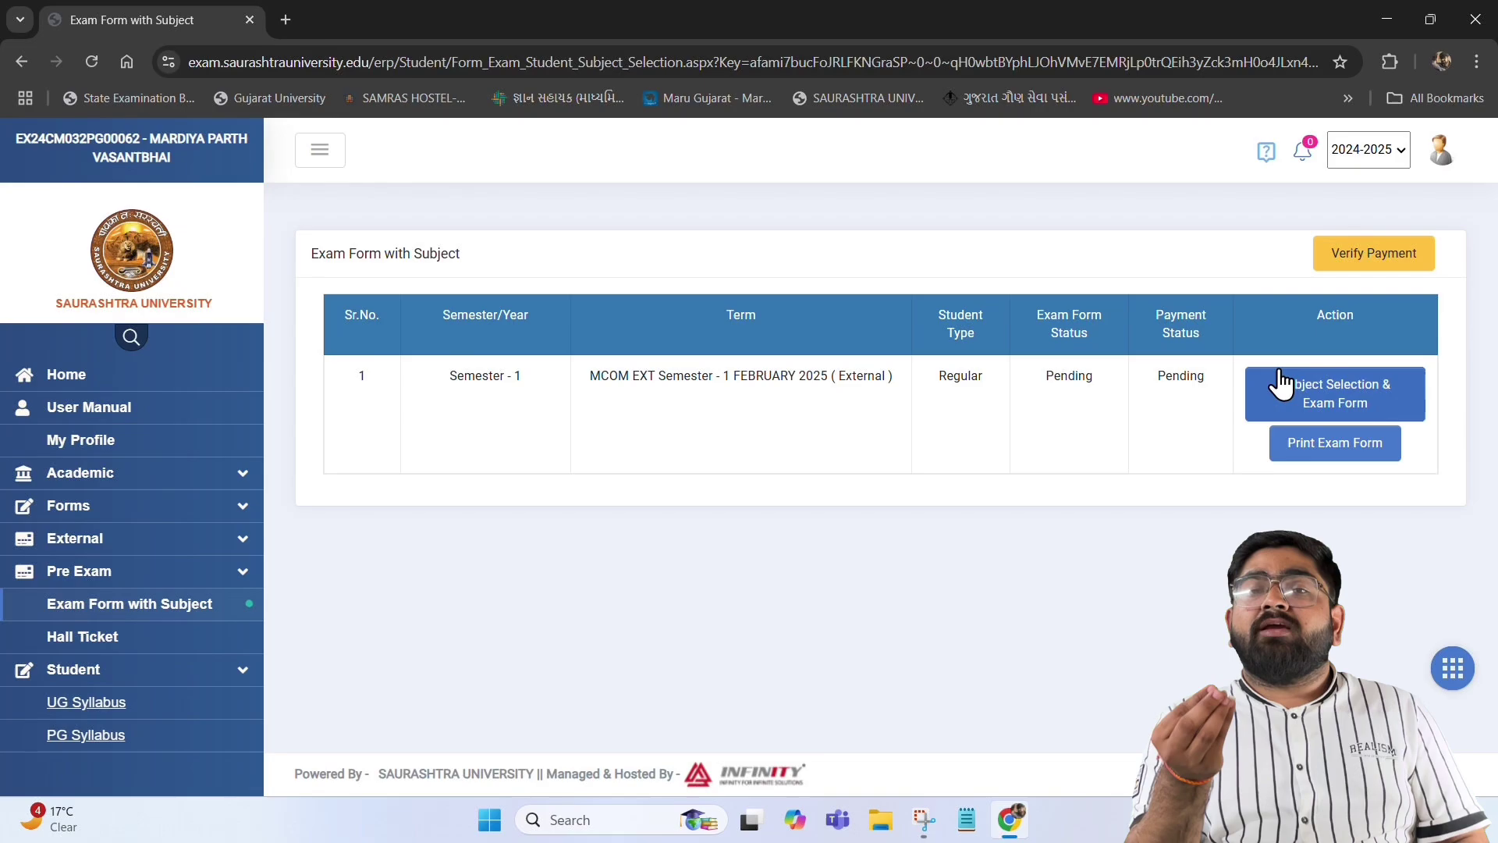
click(1312, 390)
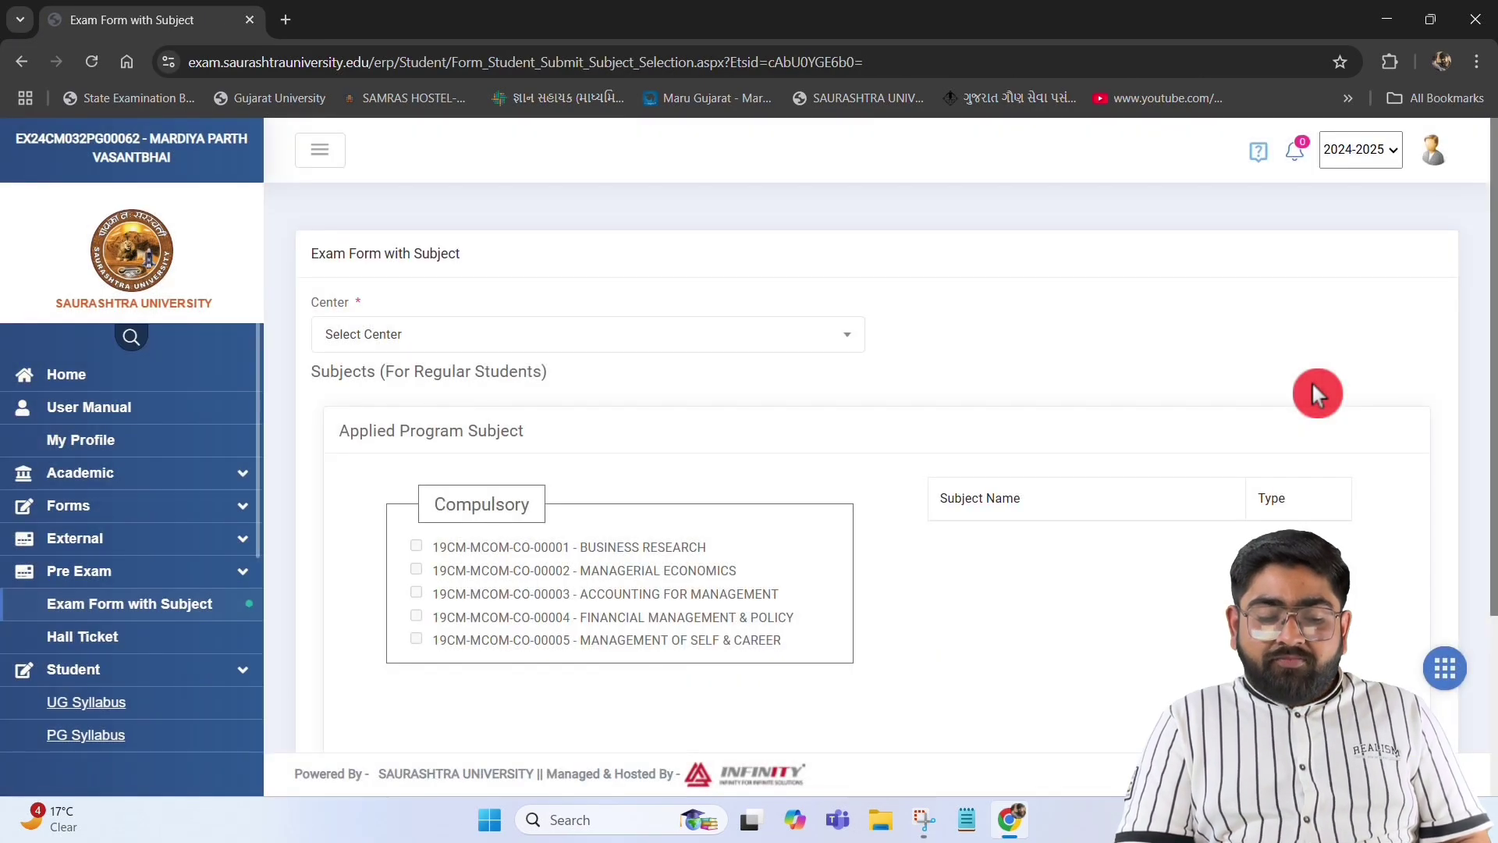
click(658, 336)
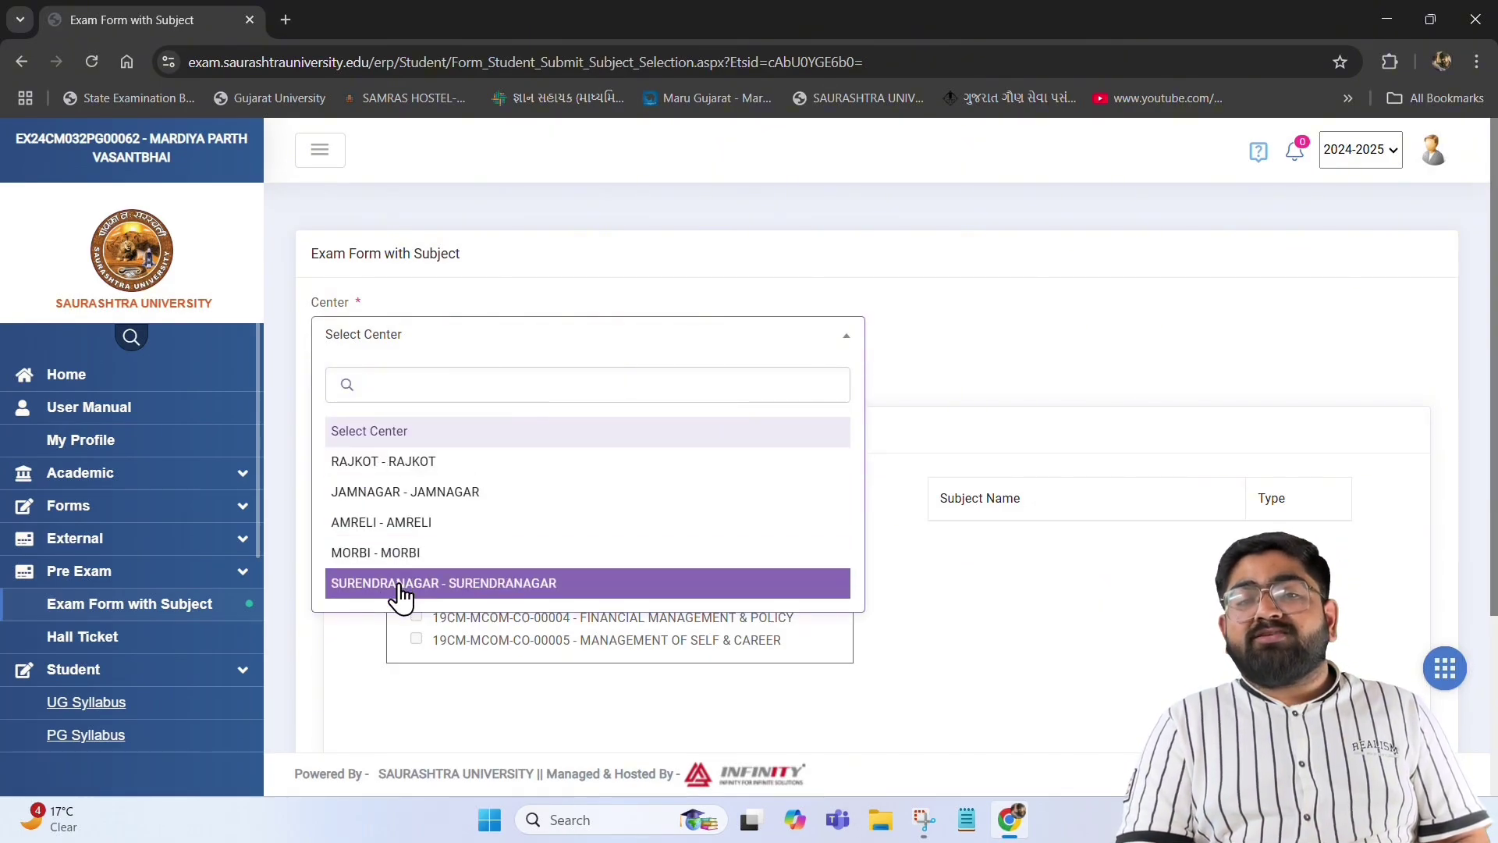
click(414, 469)
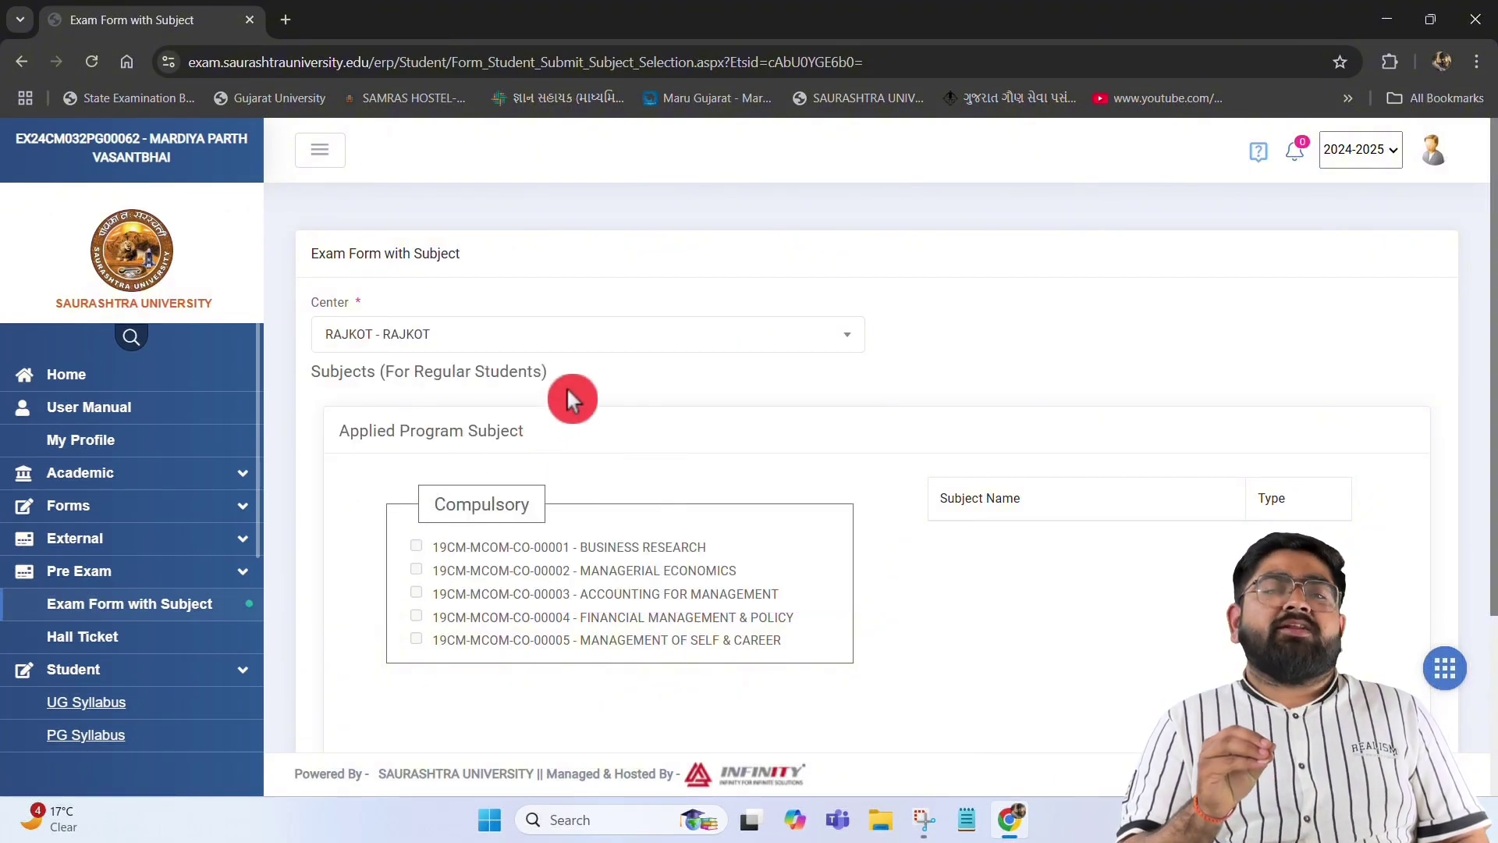
scroll(824, 412, down, 3)
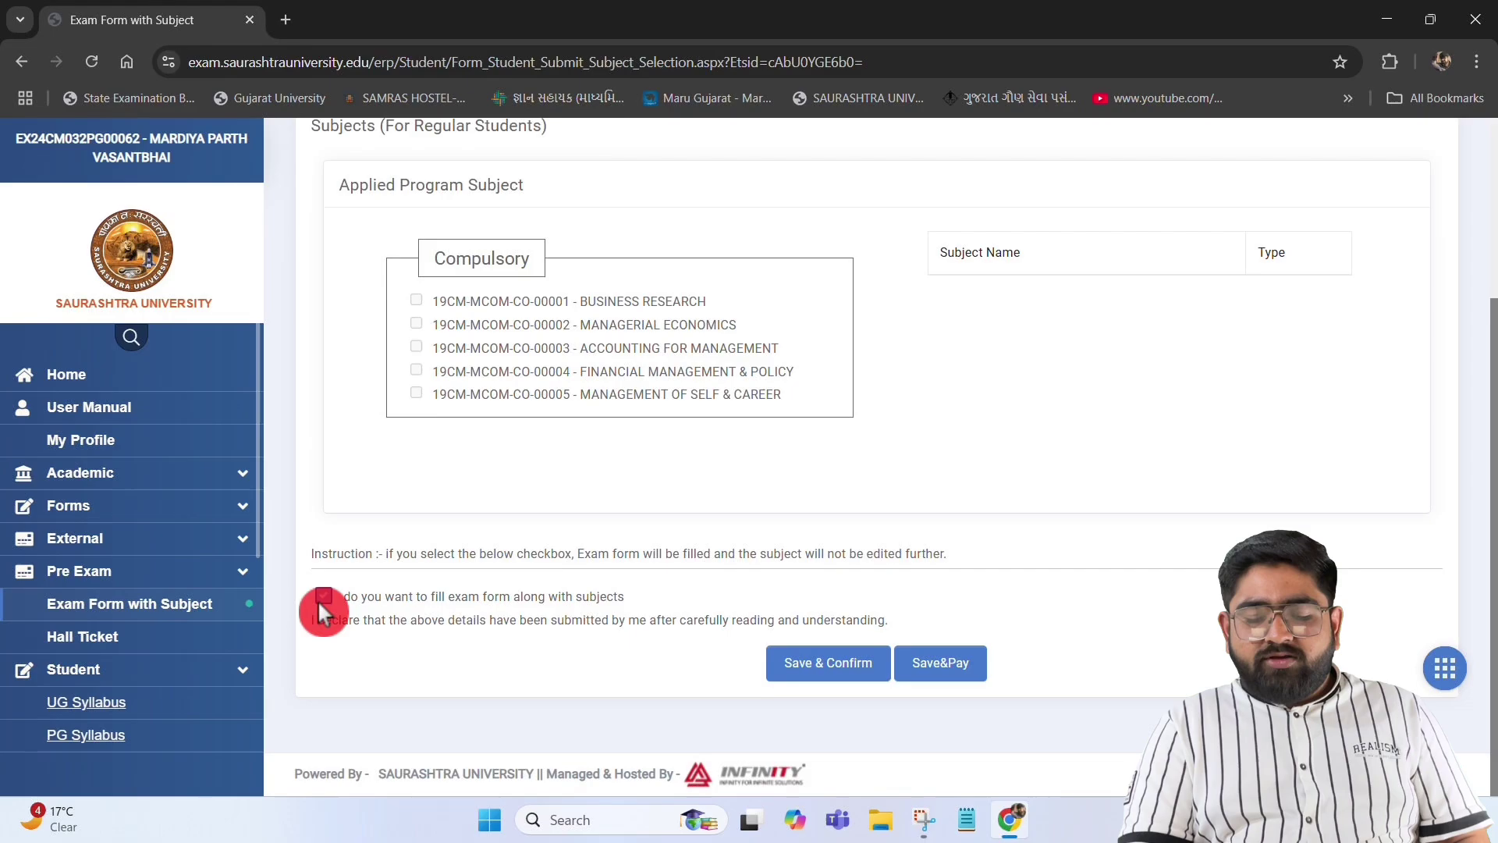
click(833, 668)
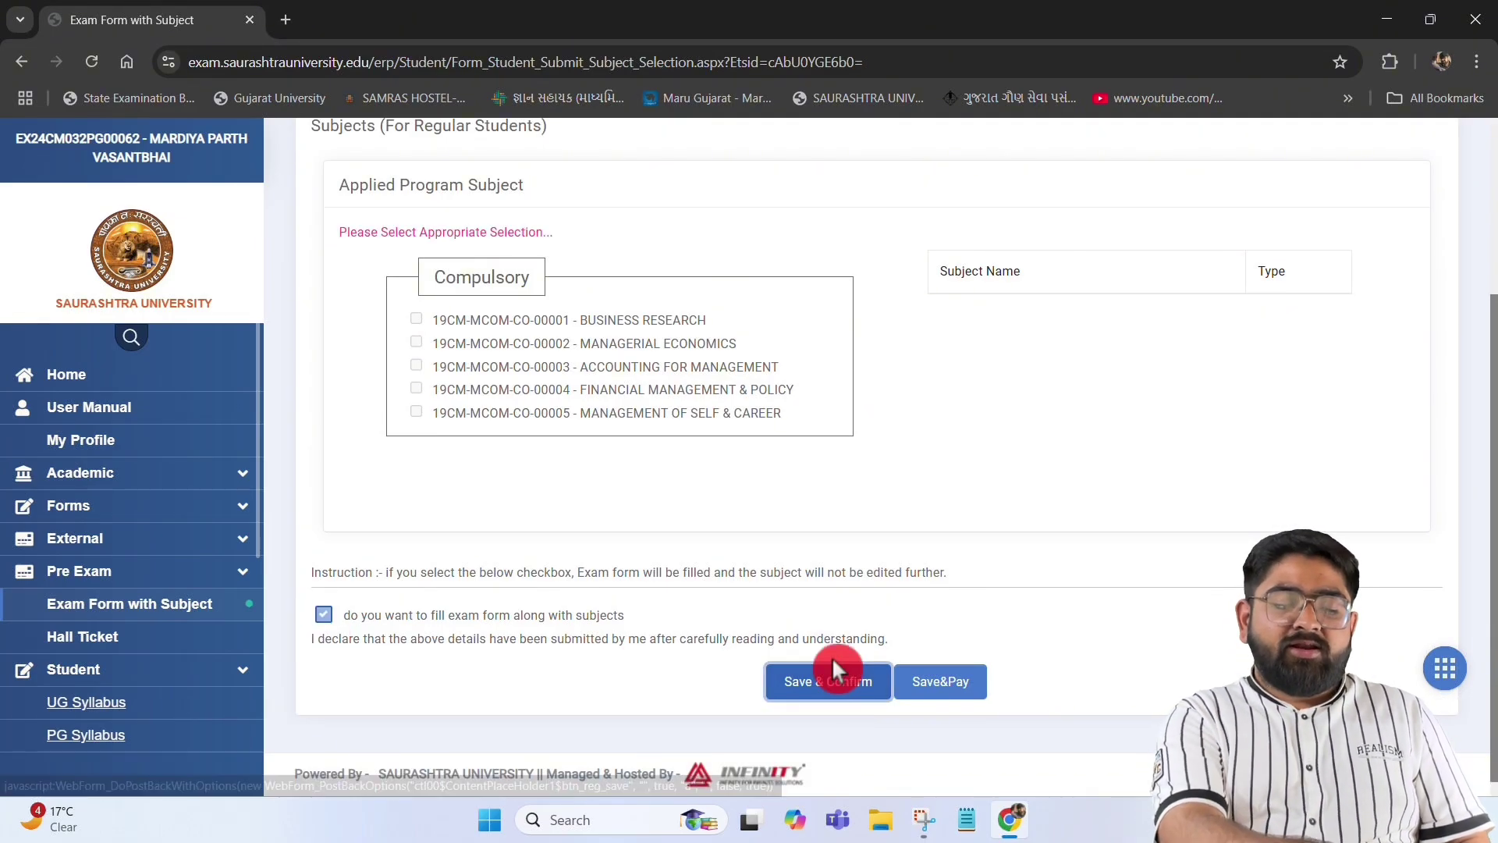
After the inappropriate-selection message, recheck the Center dropdown and keep RAJKOT - RAJKOT
click(428, 439)
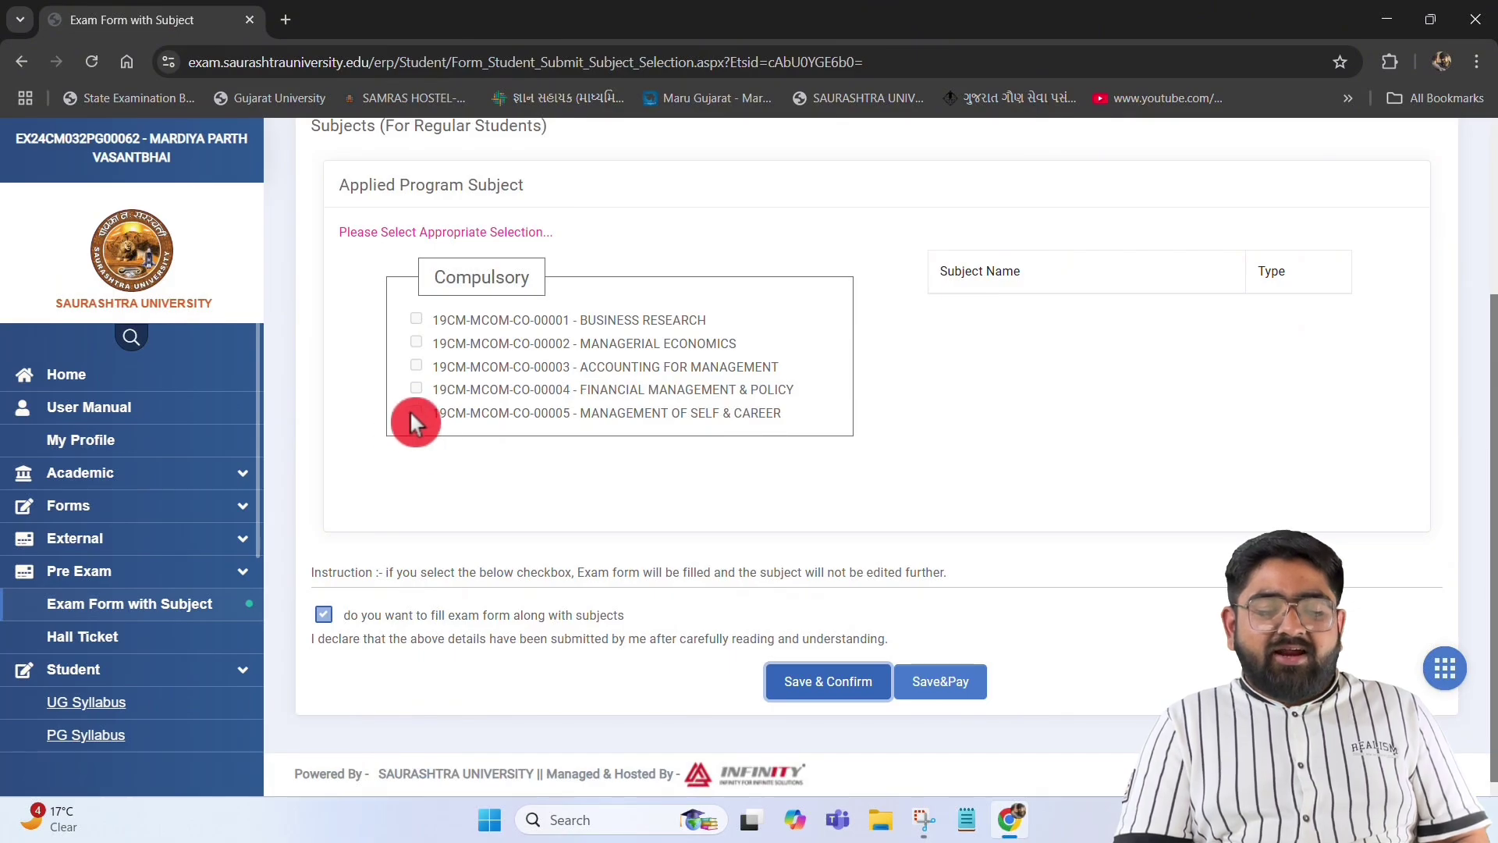
double_click(504, 287)
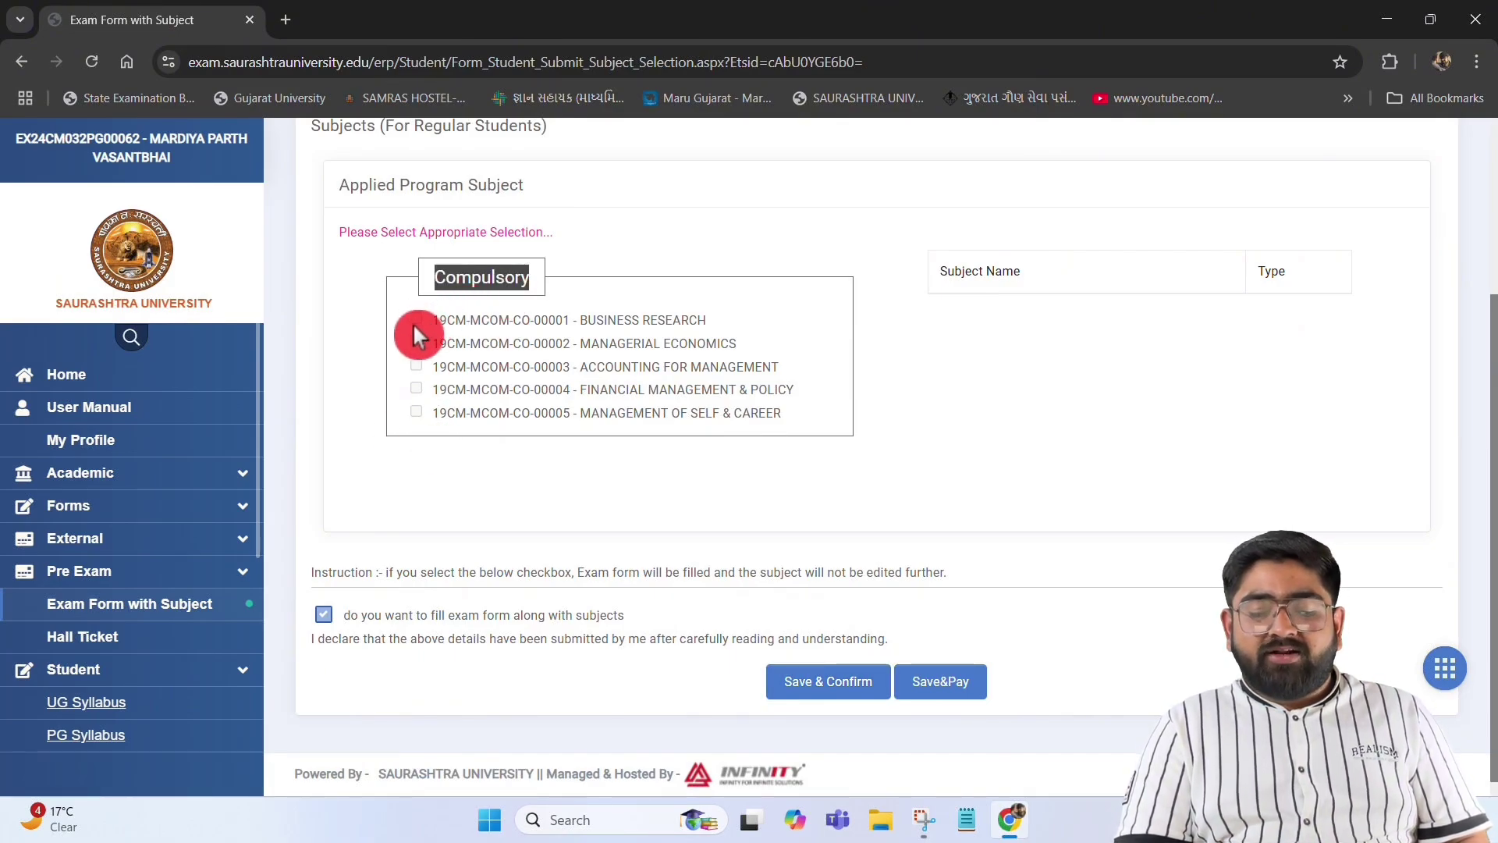
triple_click(1029, 261)
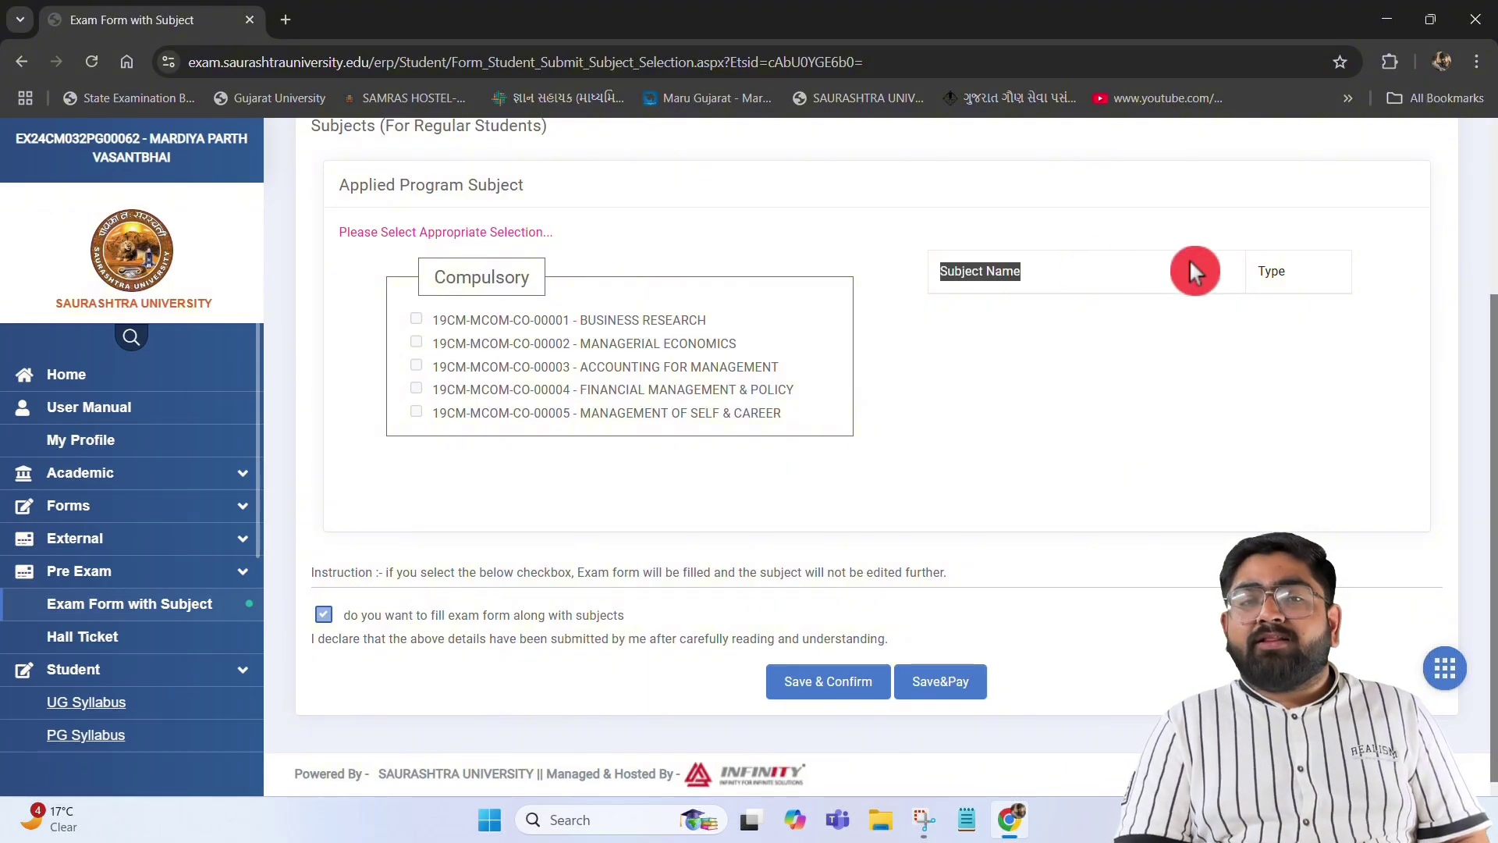
double_click(1272, 271)
scroll(678, 299, up, 3)
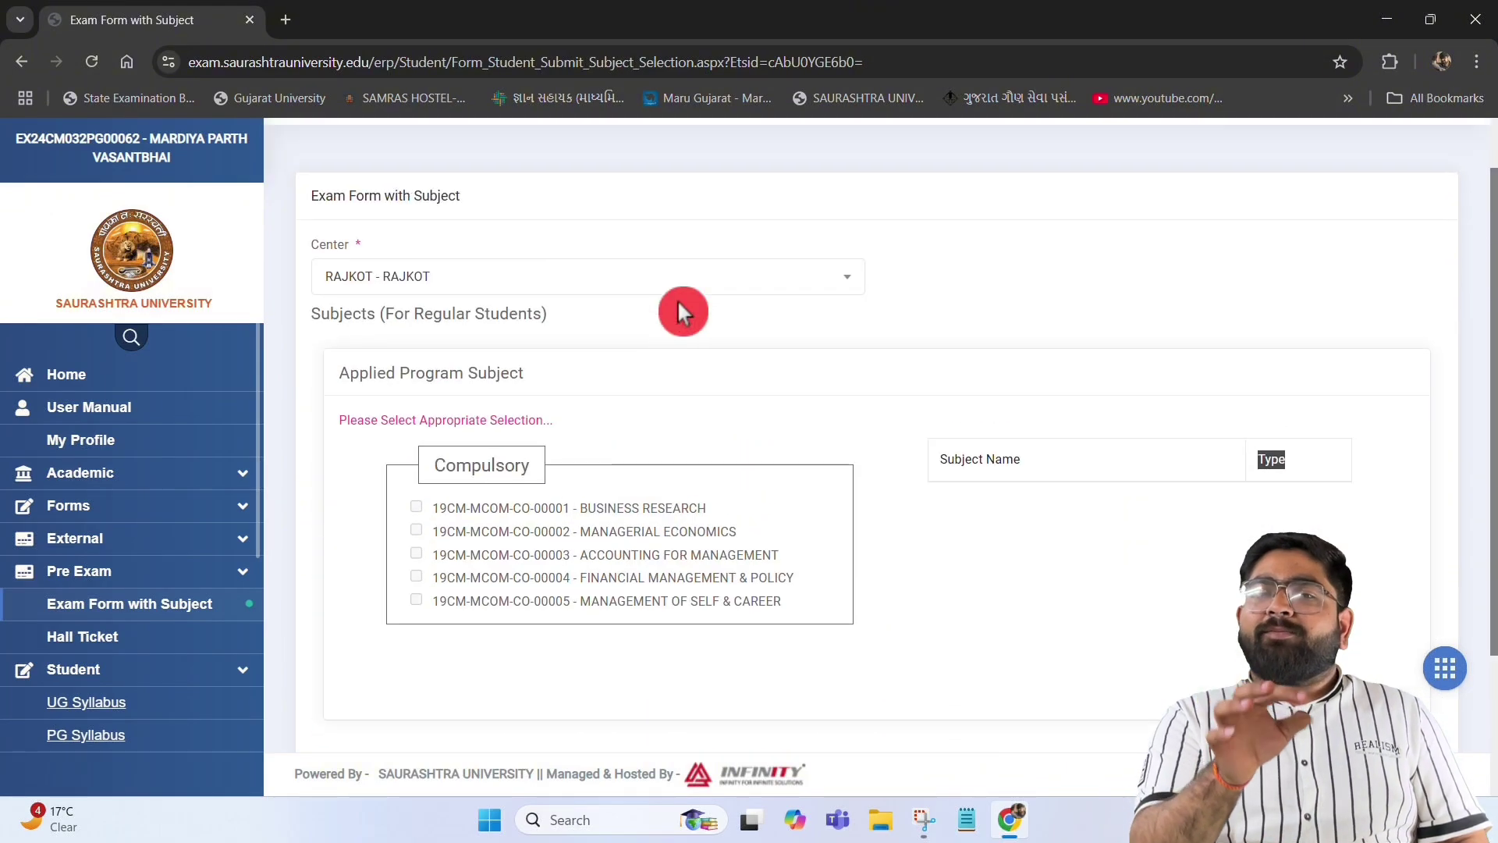
click(632, 316)
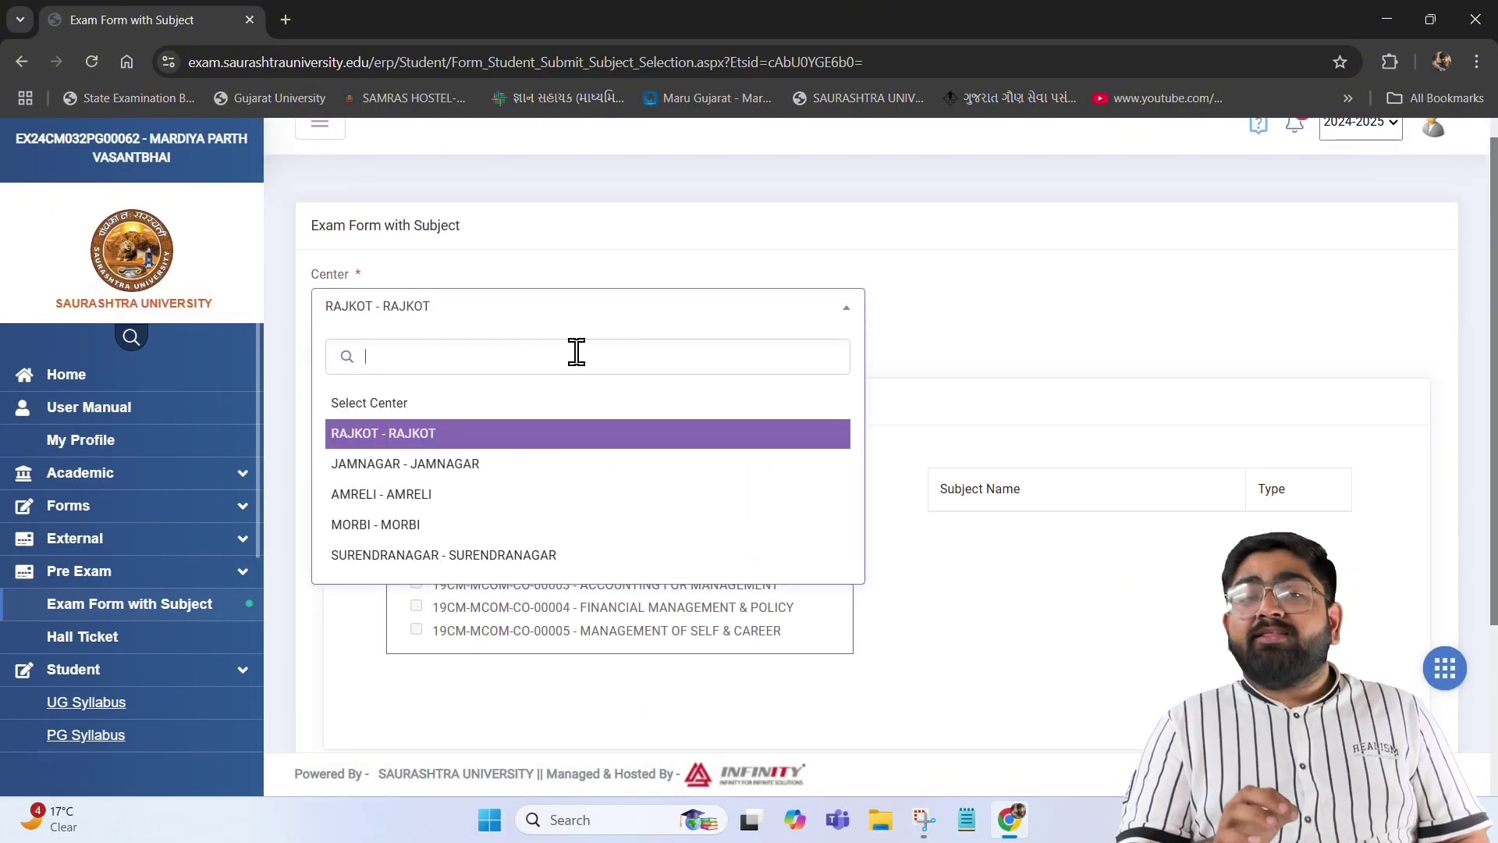
click(457, 441)
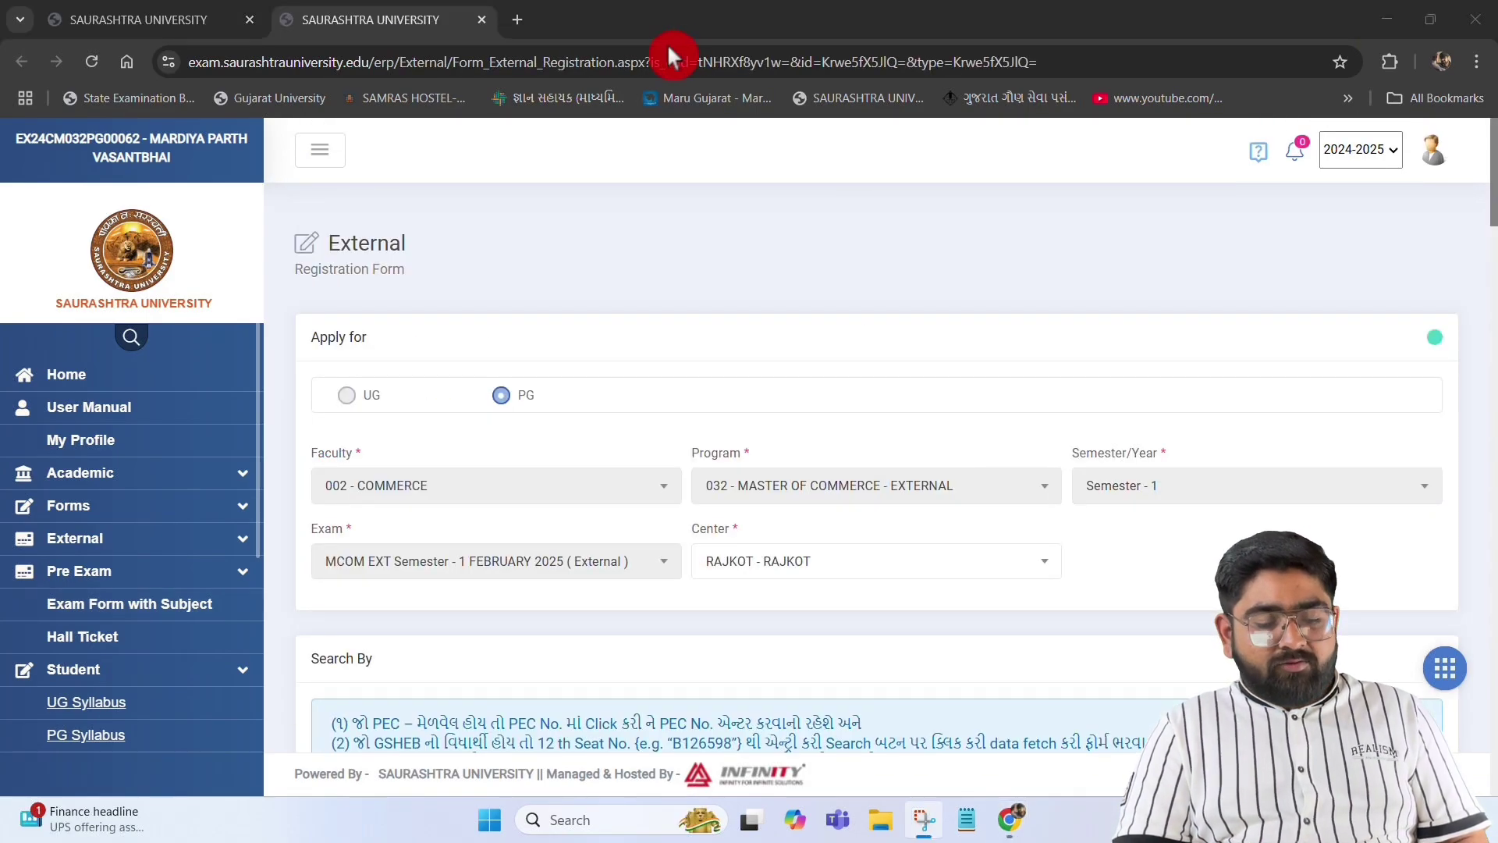
Open the External Form student details and reopen the registration form for editing
click(89, 546)
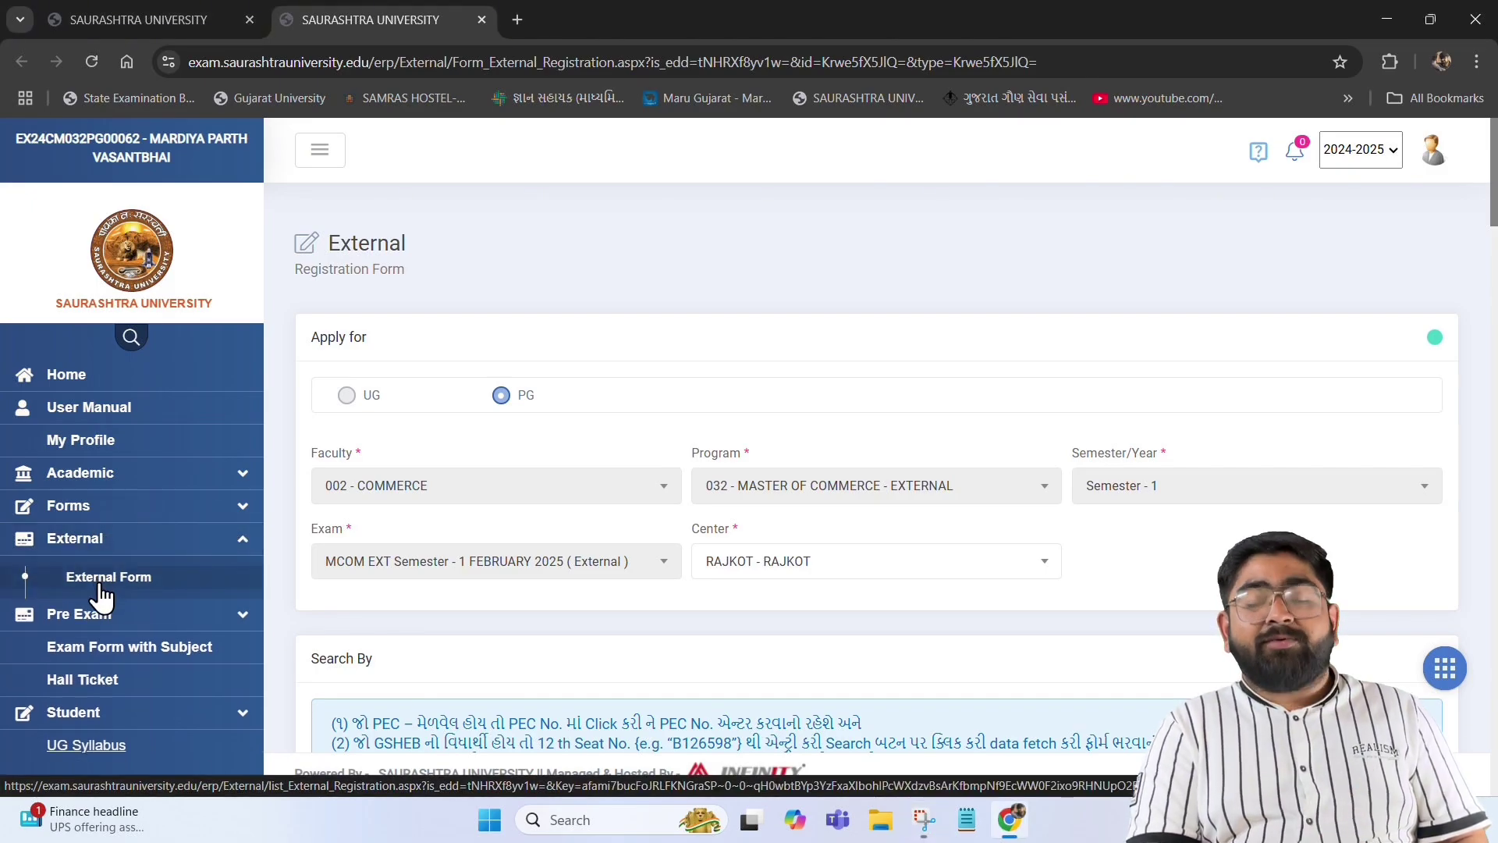
click(100, 579)
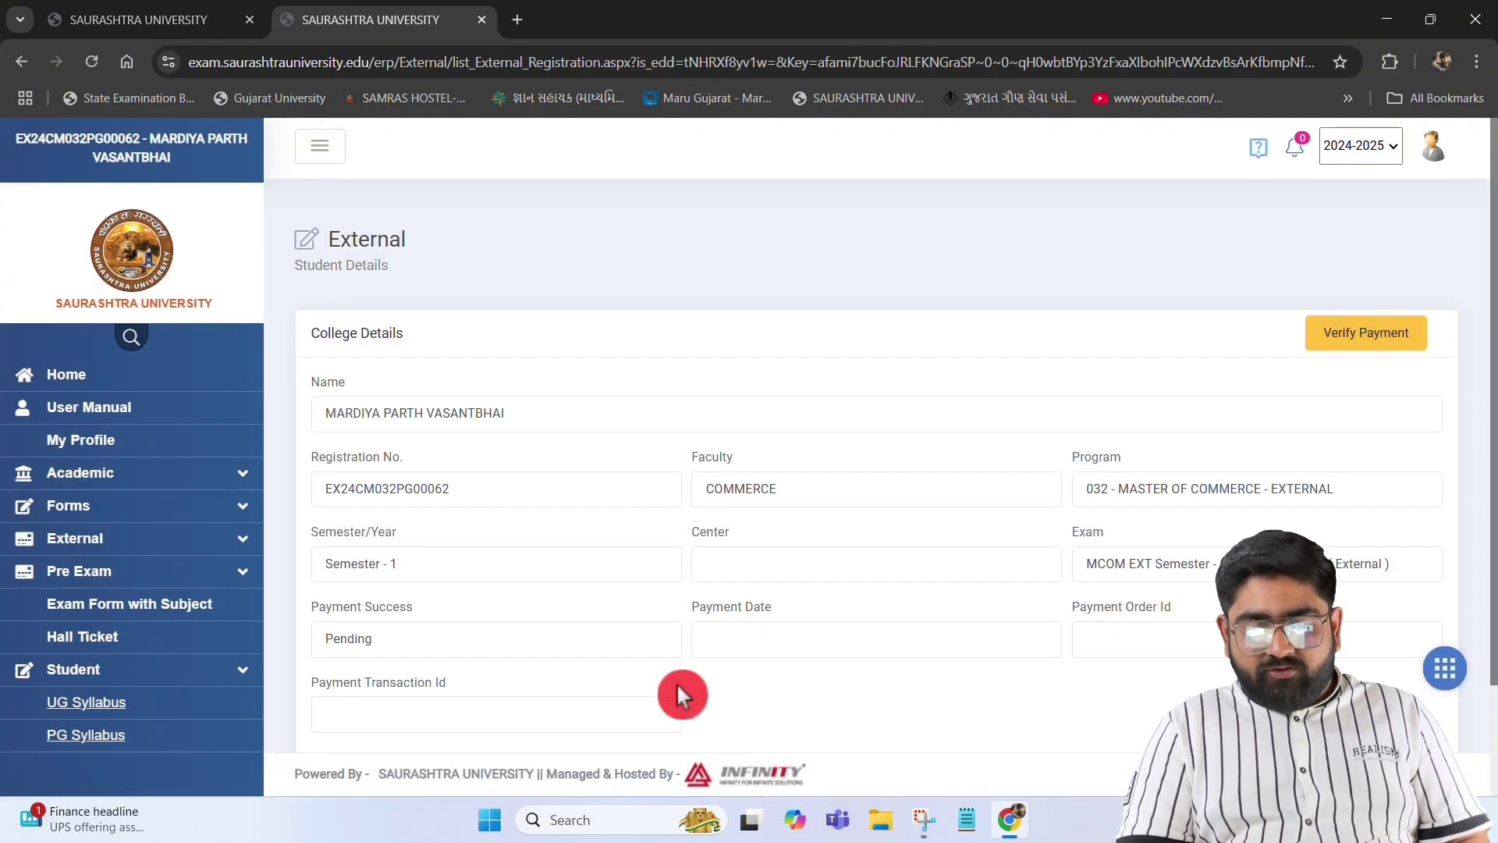
scroll(677, 682, down, 3)
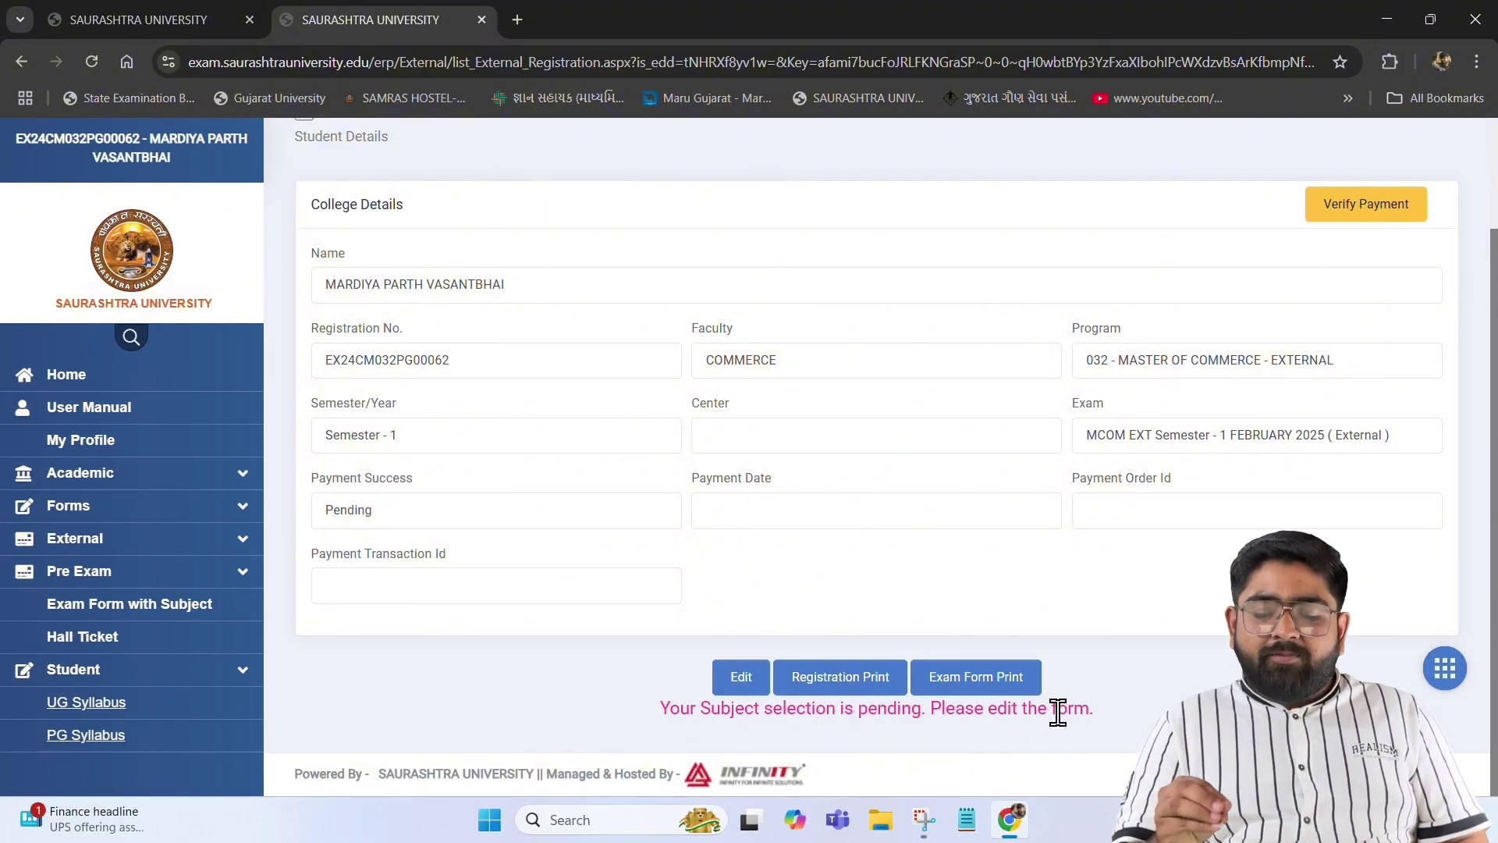
click(742, 677)
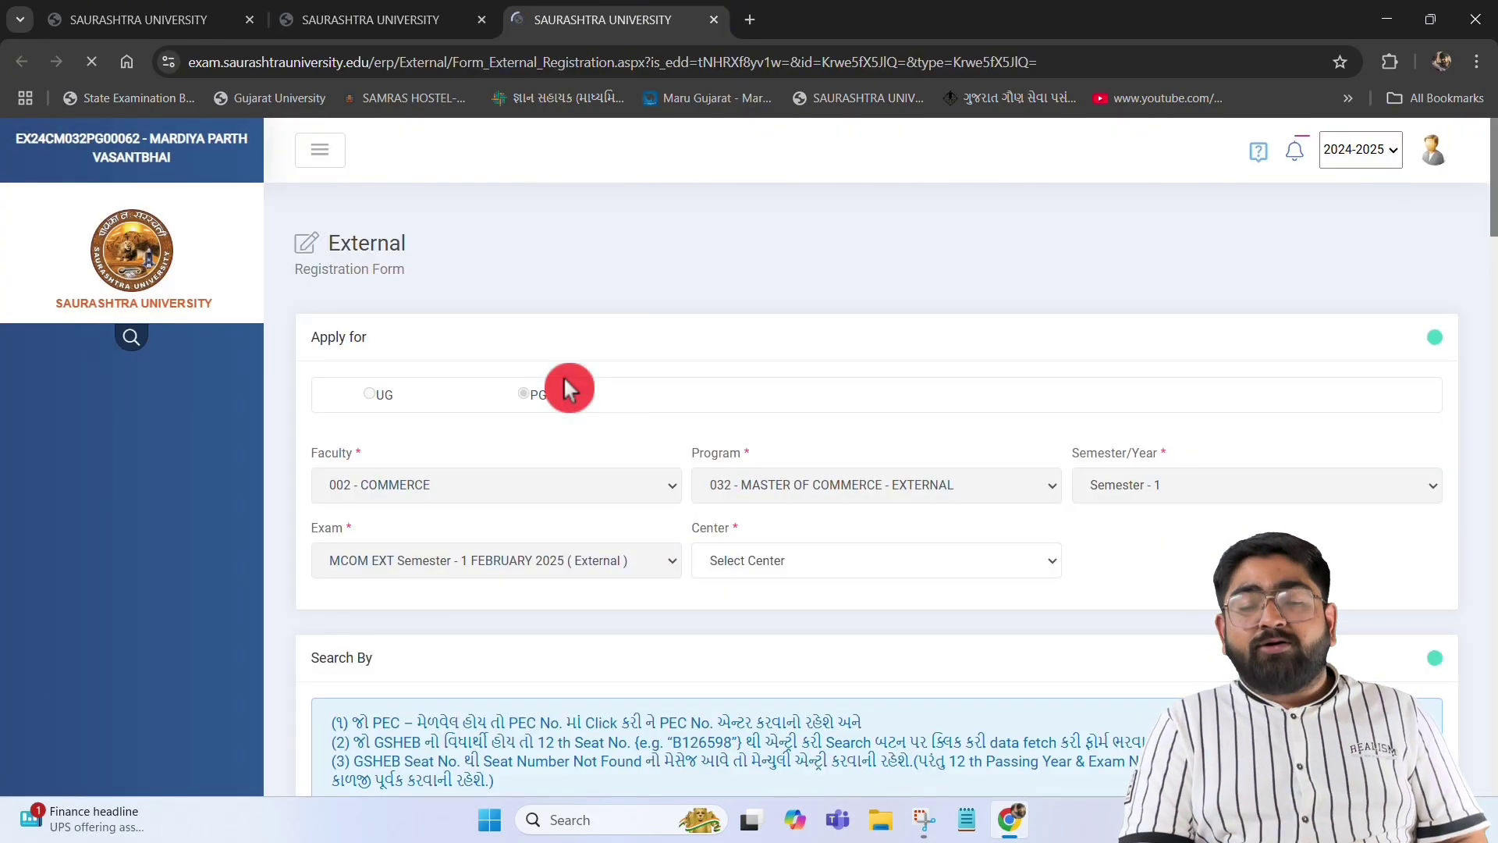
Set the exam centre to RAJKOT - RAJKOT
click(741, 560)
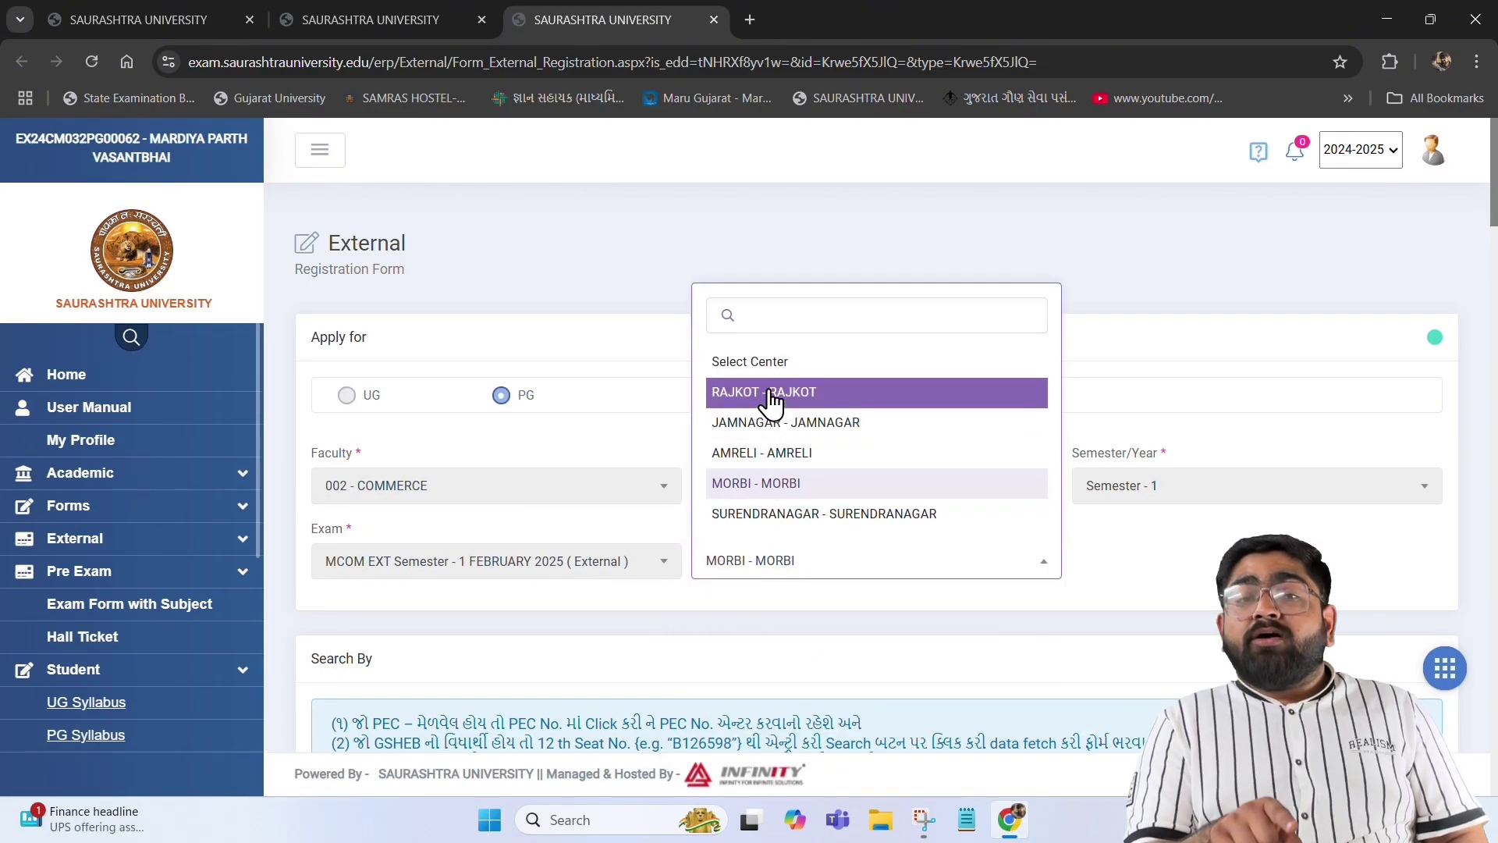
click(770, 394)
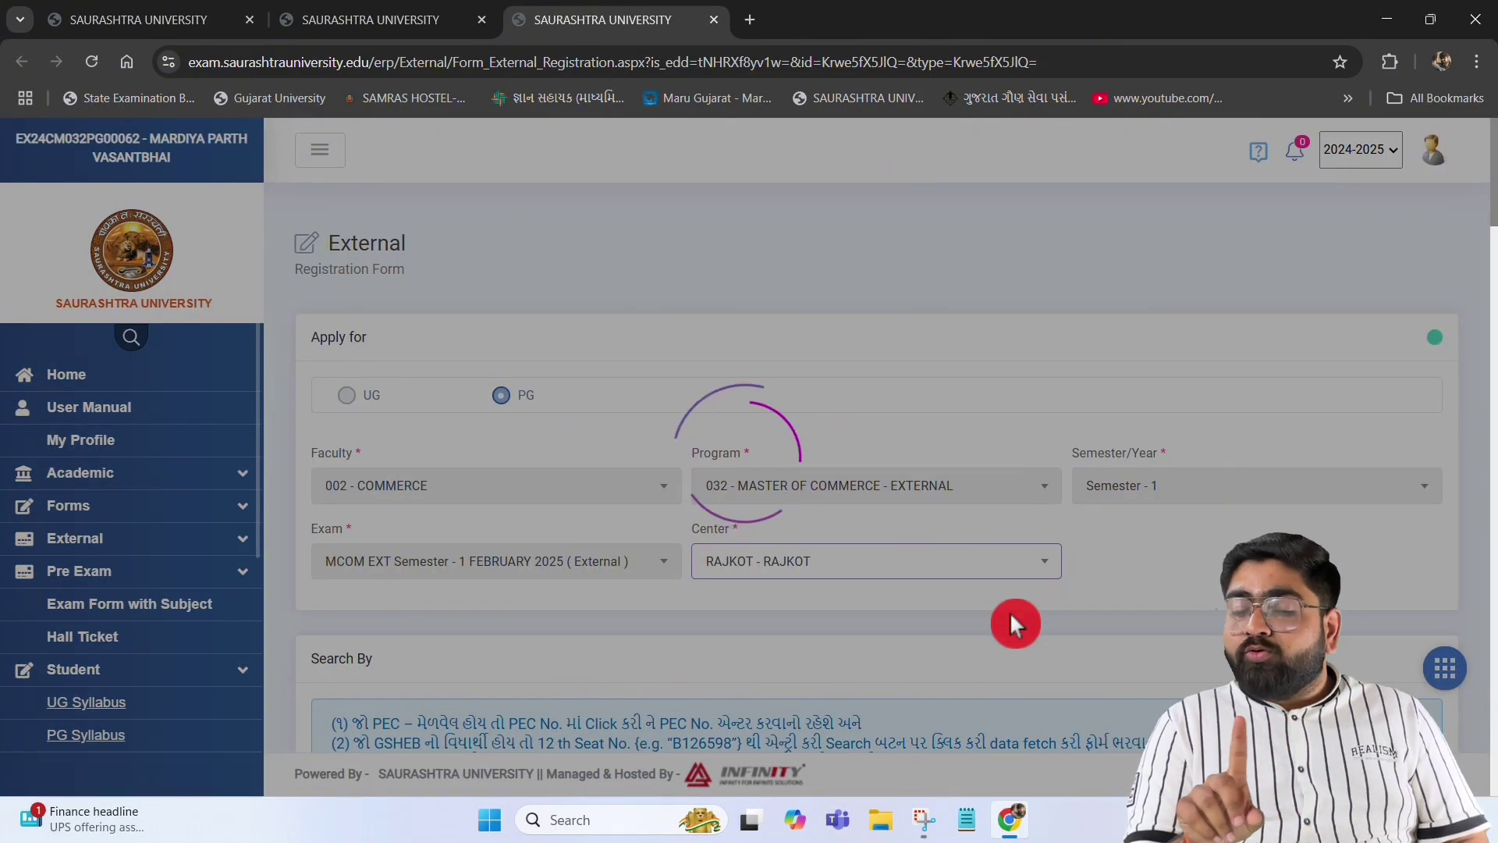
scroll(1016, 624, down, 9)
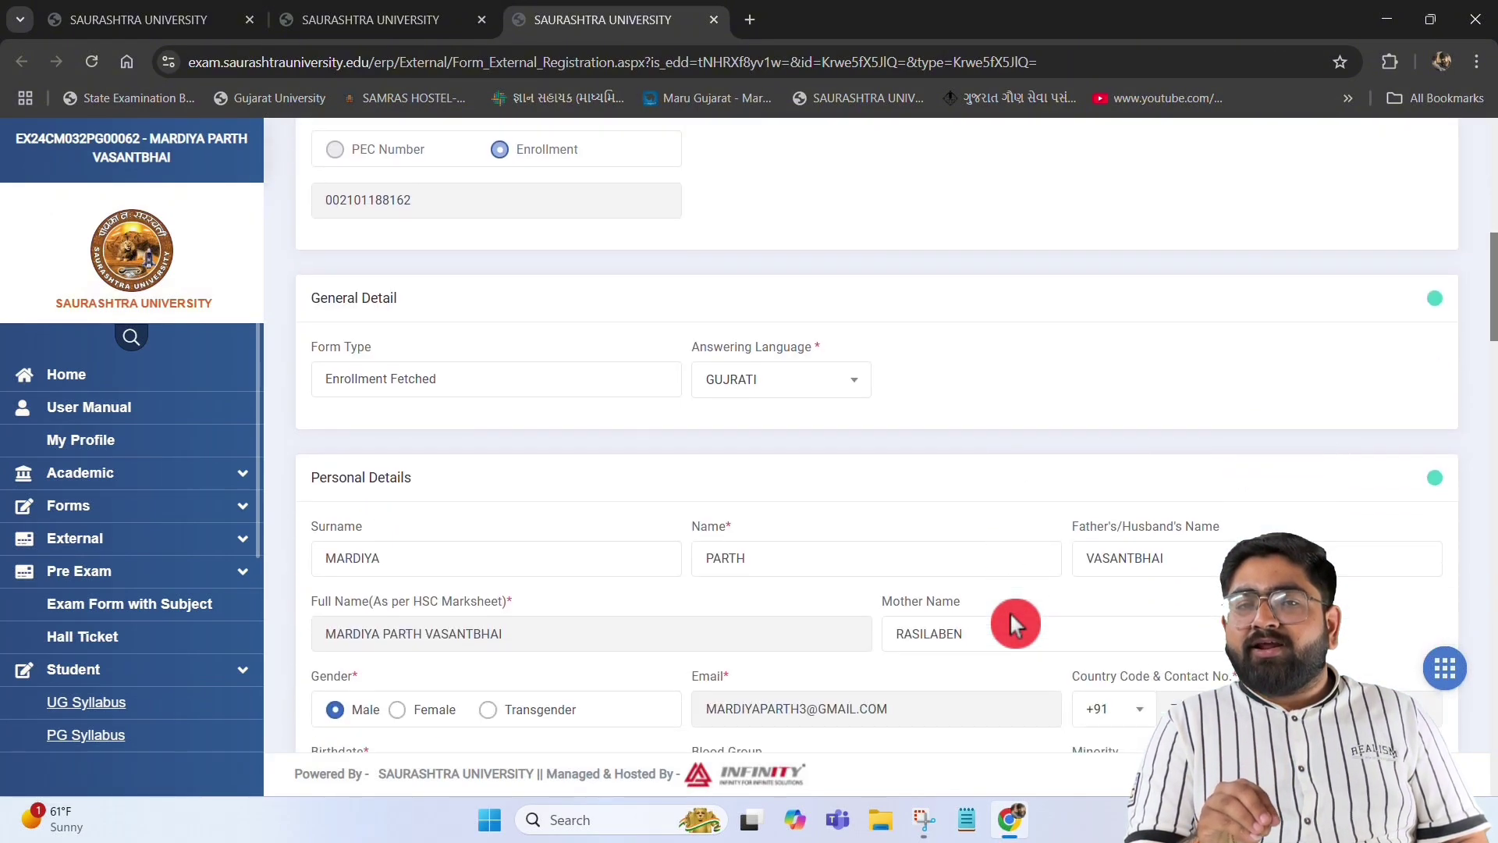
scroll(1015, 624, up, 4)
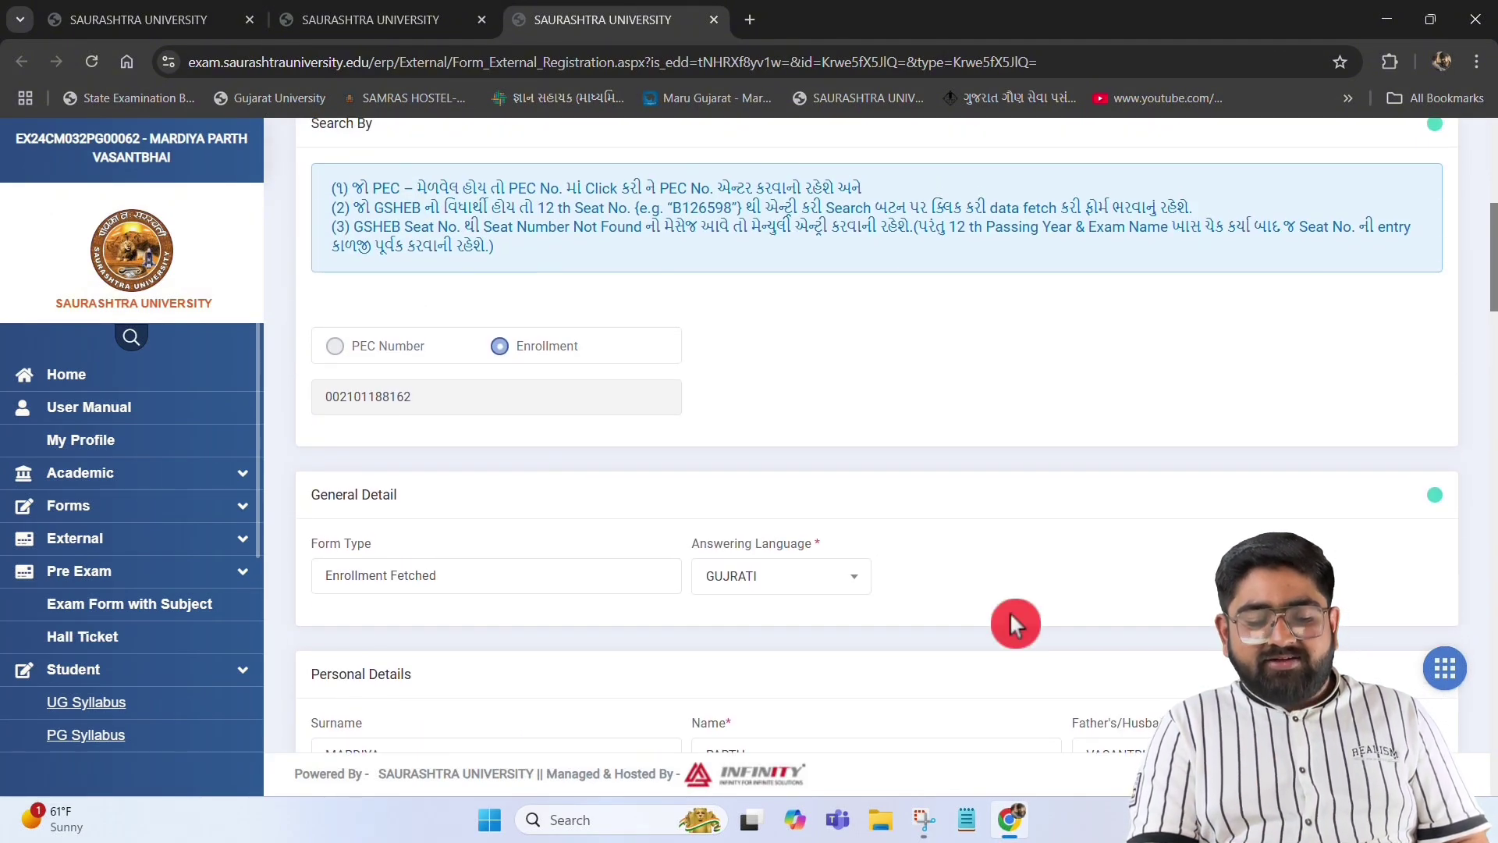
Tick Business Research, Managerial Economics, Accounting for Management, Financial Management & Policy, and Management of Self & Career
scroll(1009, 611, down, 8)
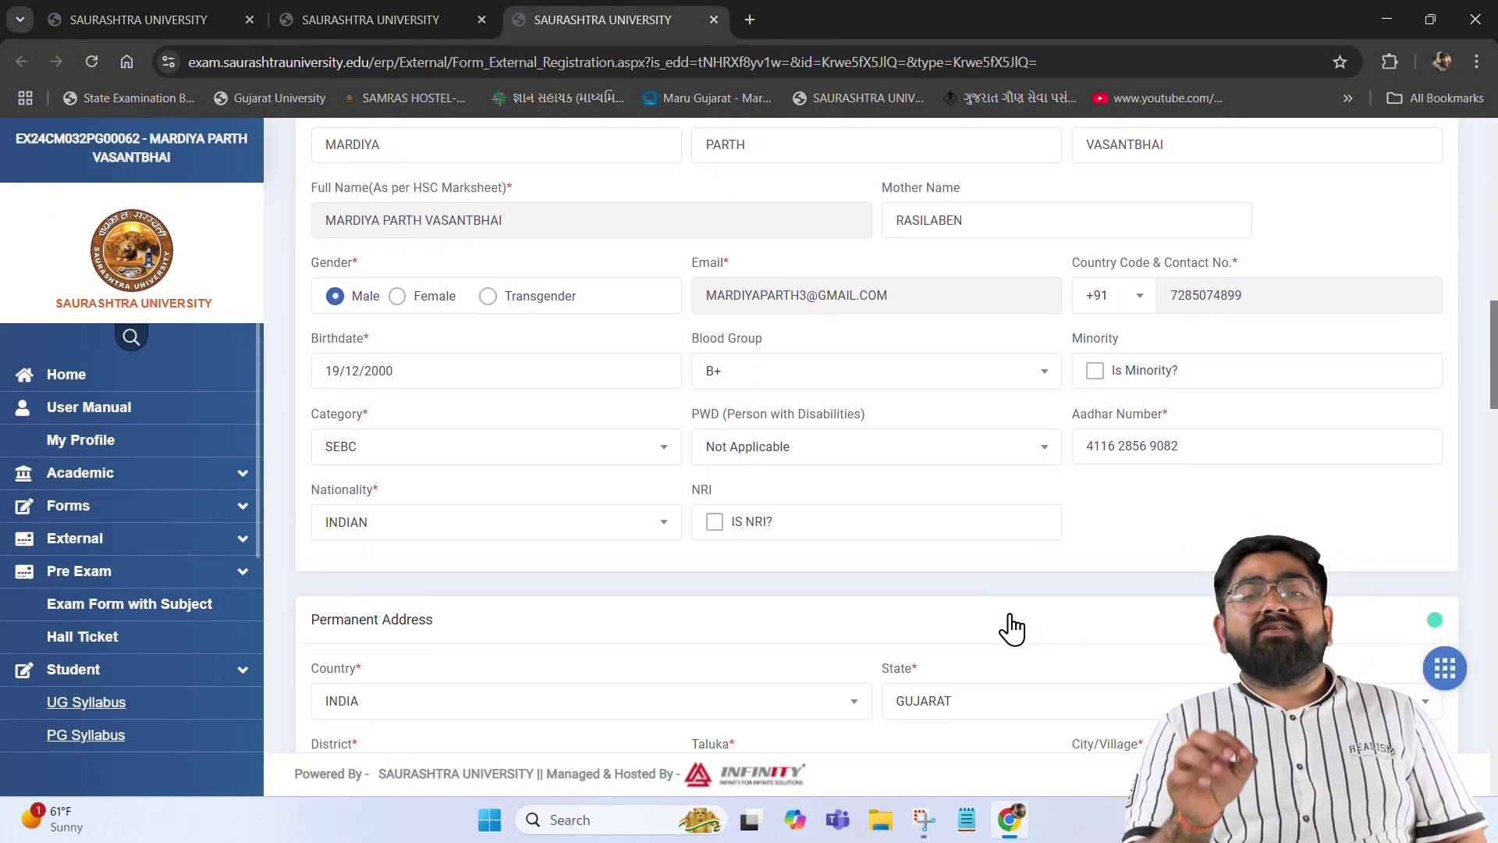
scroll(1010, 617, down, 12)
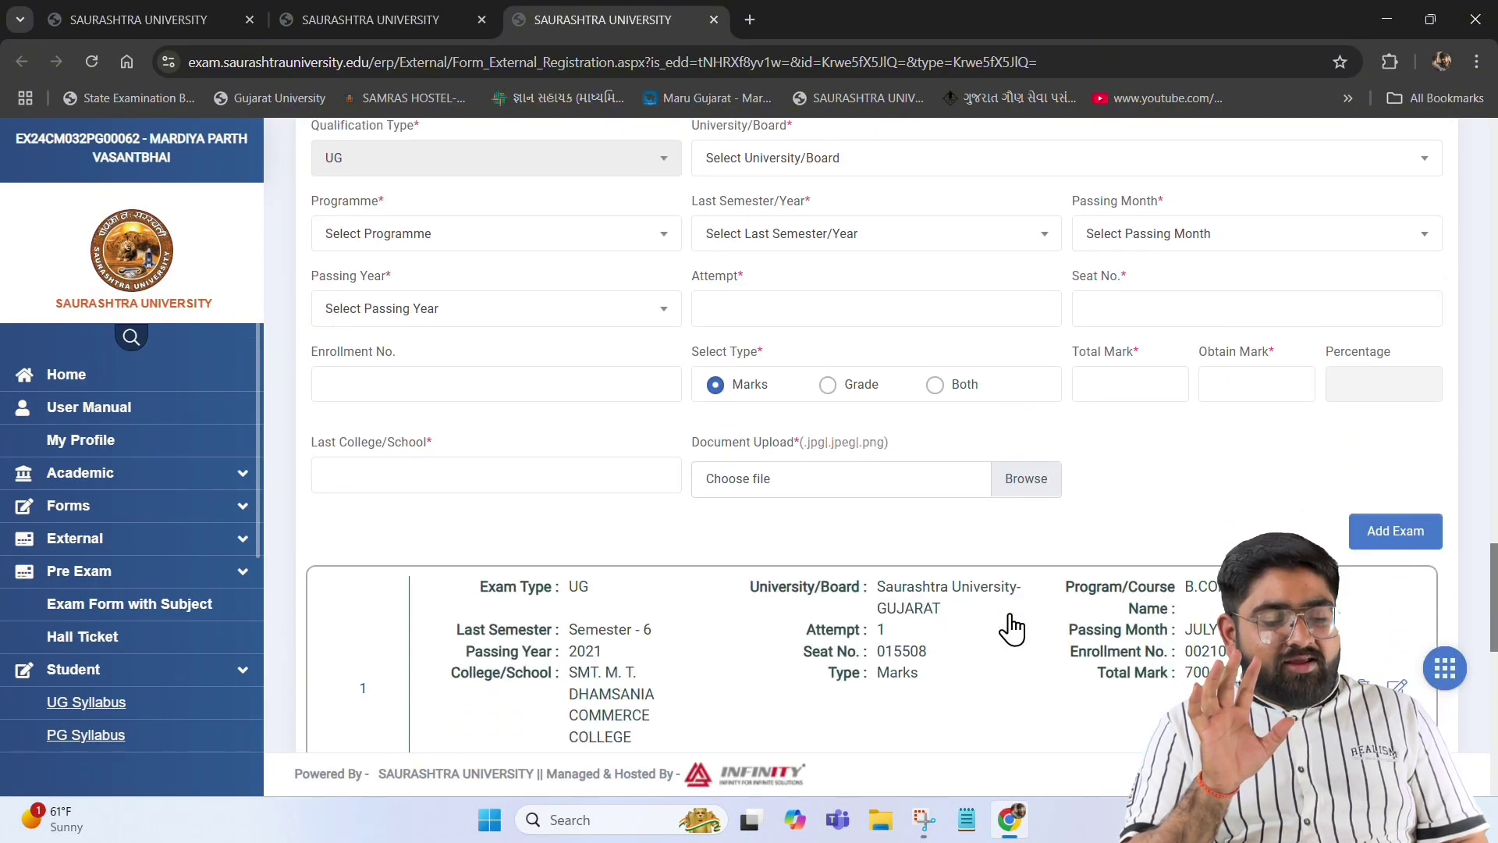
scroll(1012, 628, down, 10)
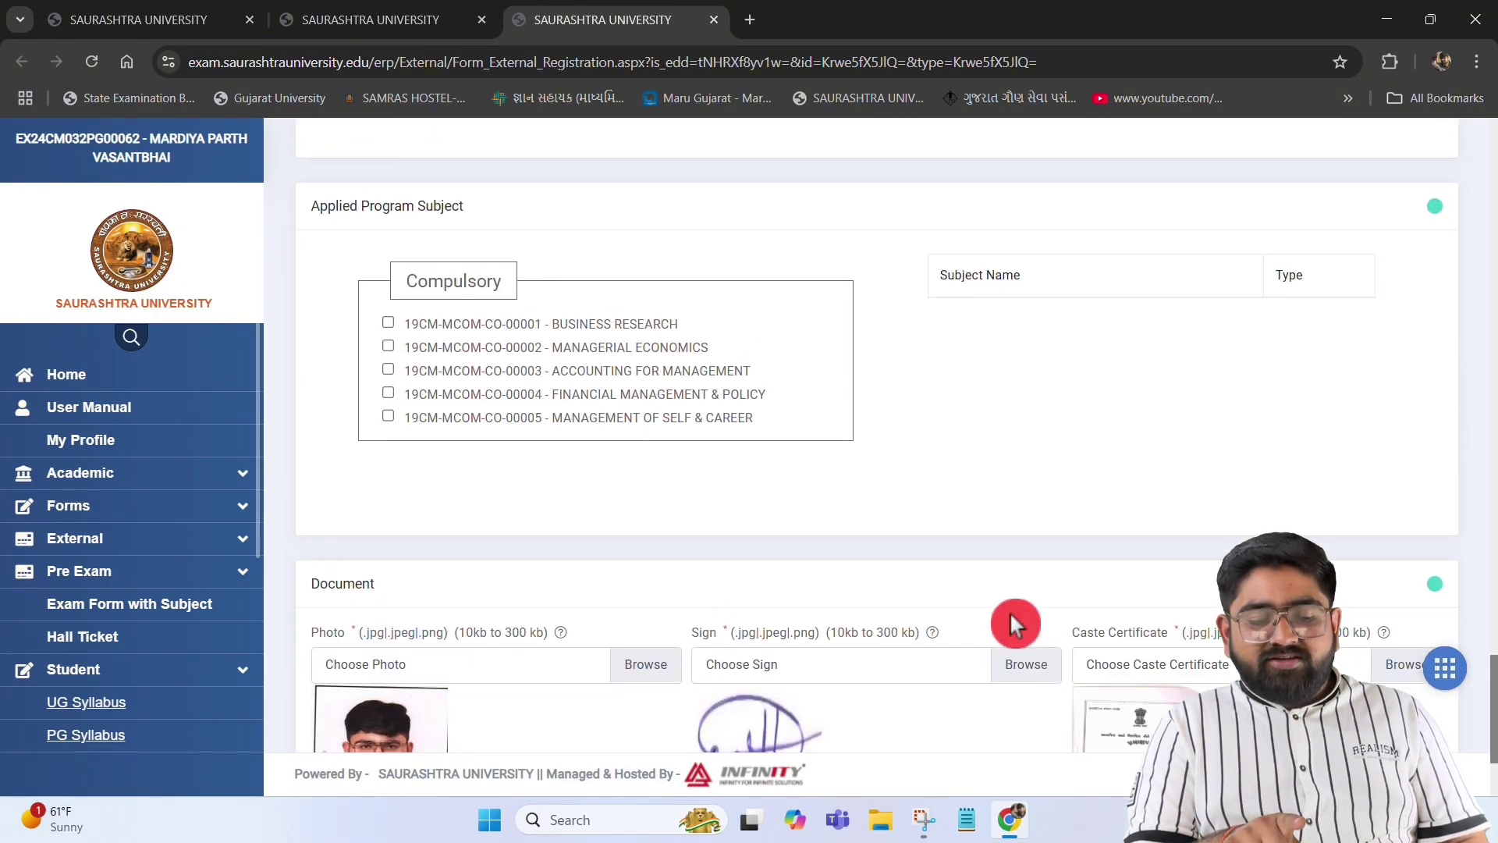
click(388, 323)
click(386, 344)
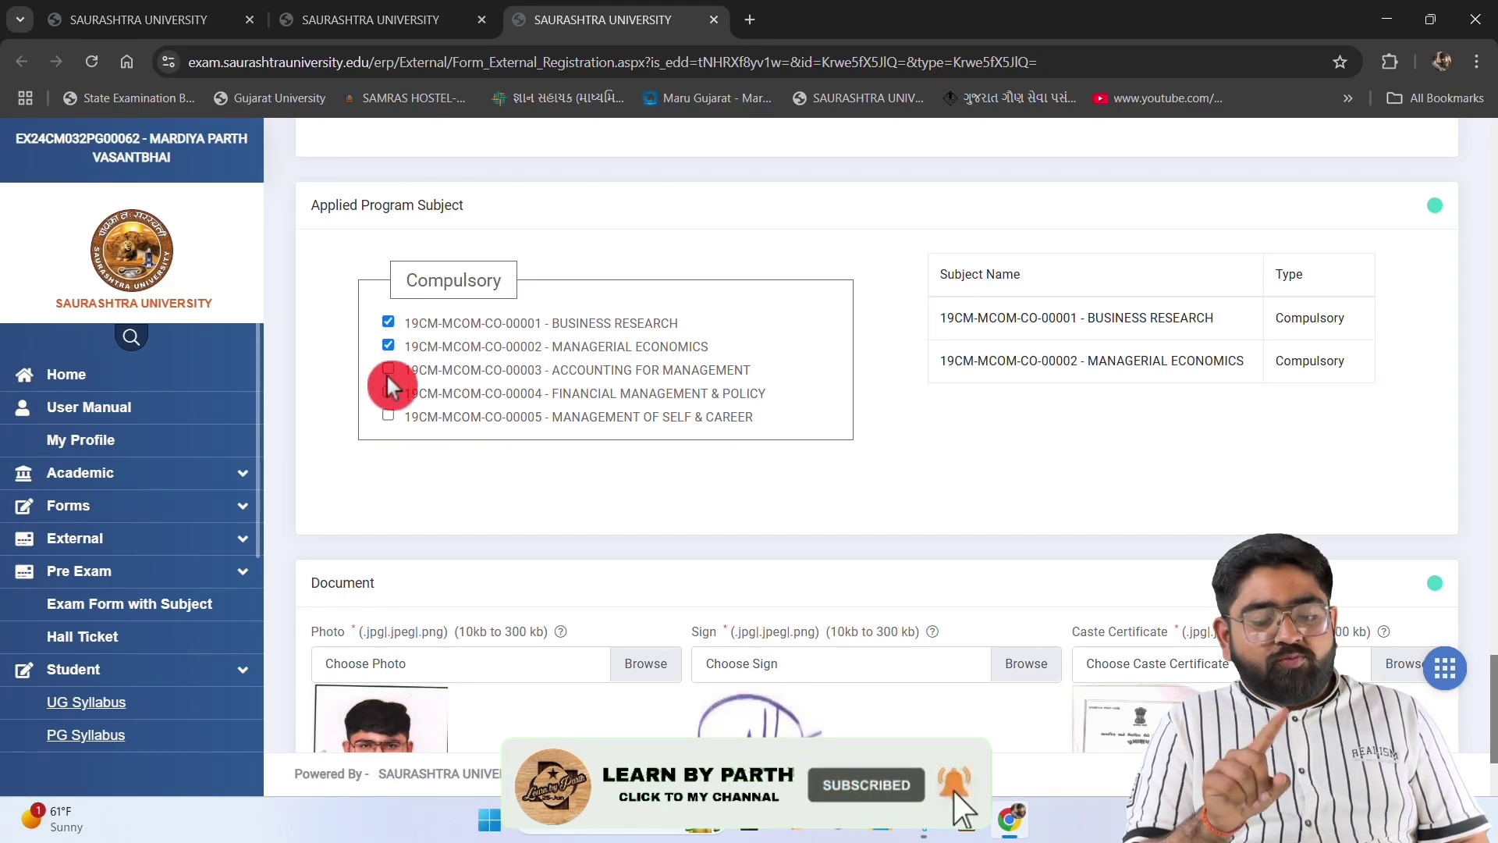
click(388, 370)
click(387, 392)
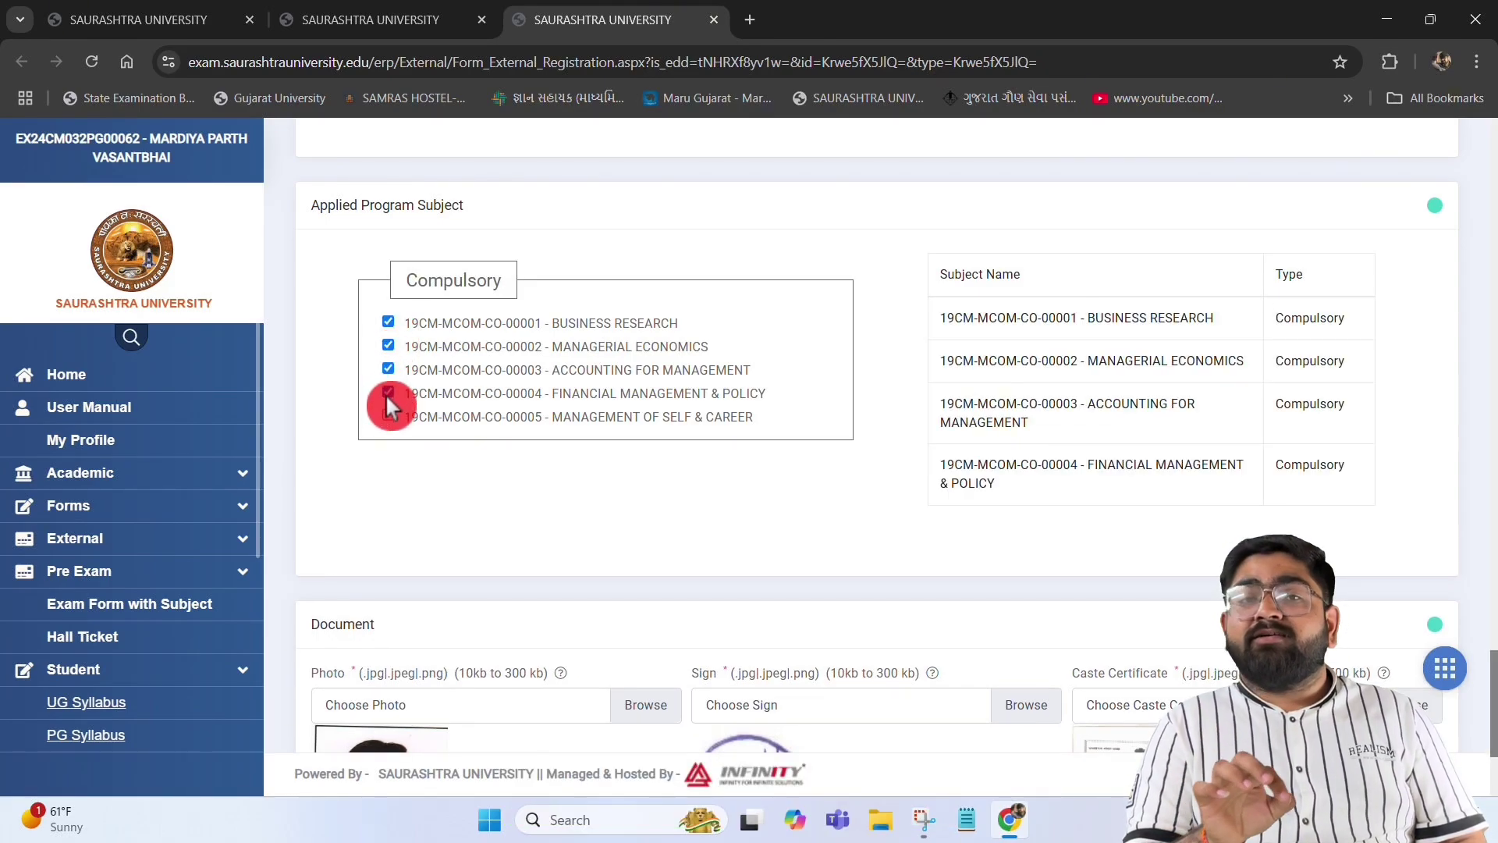
click(388, 416)
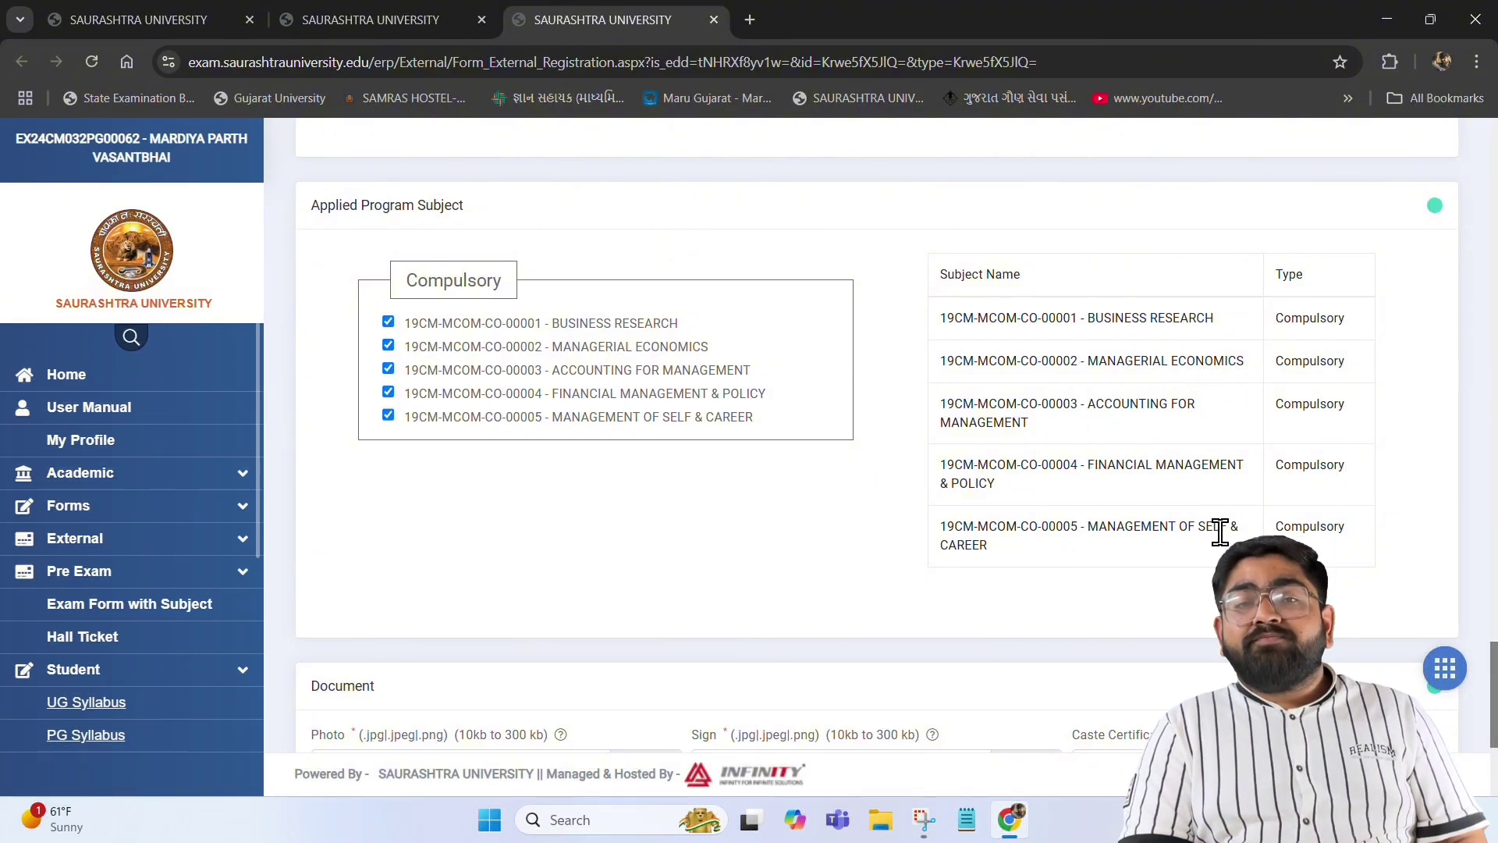
scroll(897, 535, down, 4)
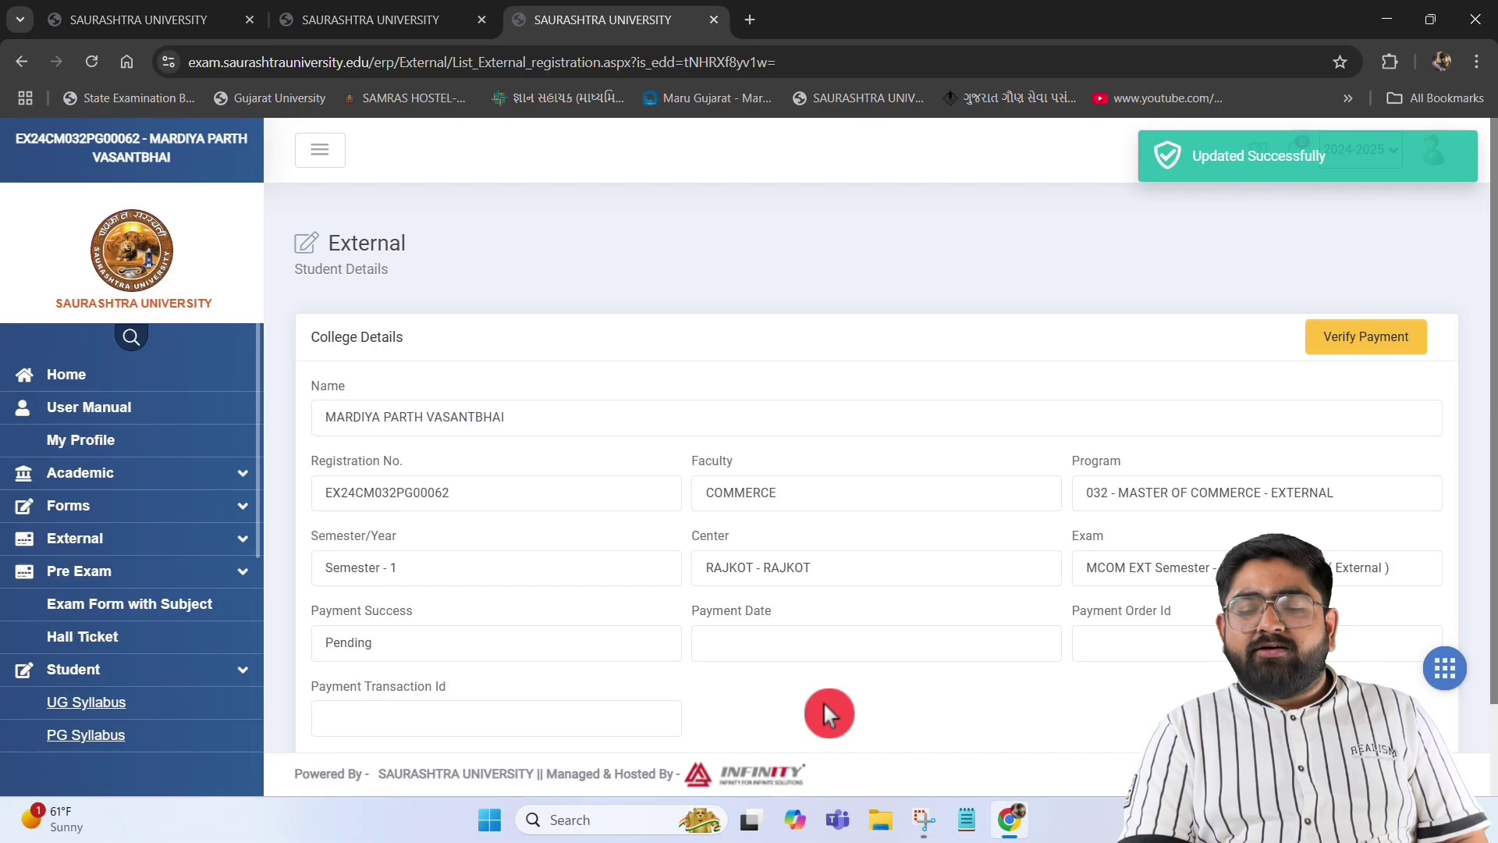
scroll(823, 701, down, 2)
Begin paying the 1150.00 exam fee from the buttons below College Details
click(824, 709)
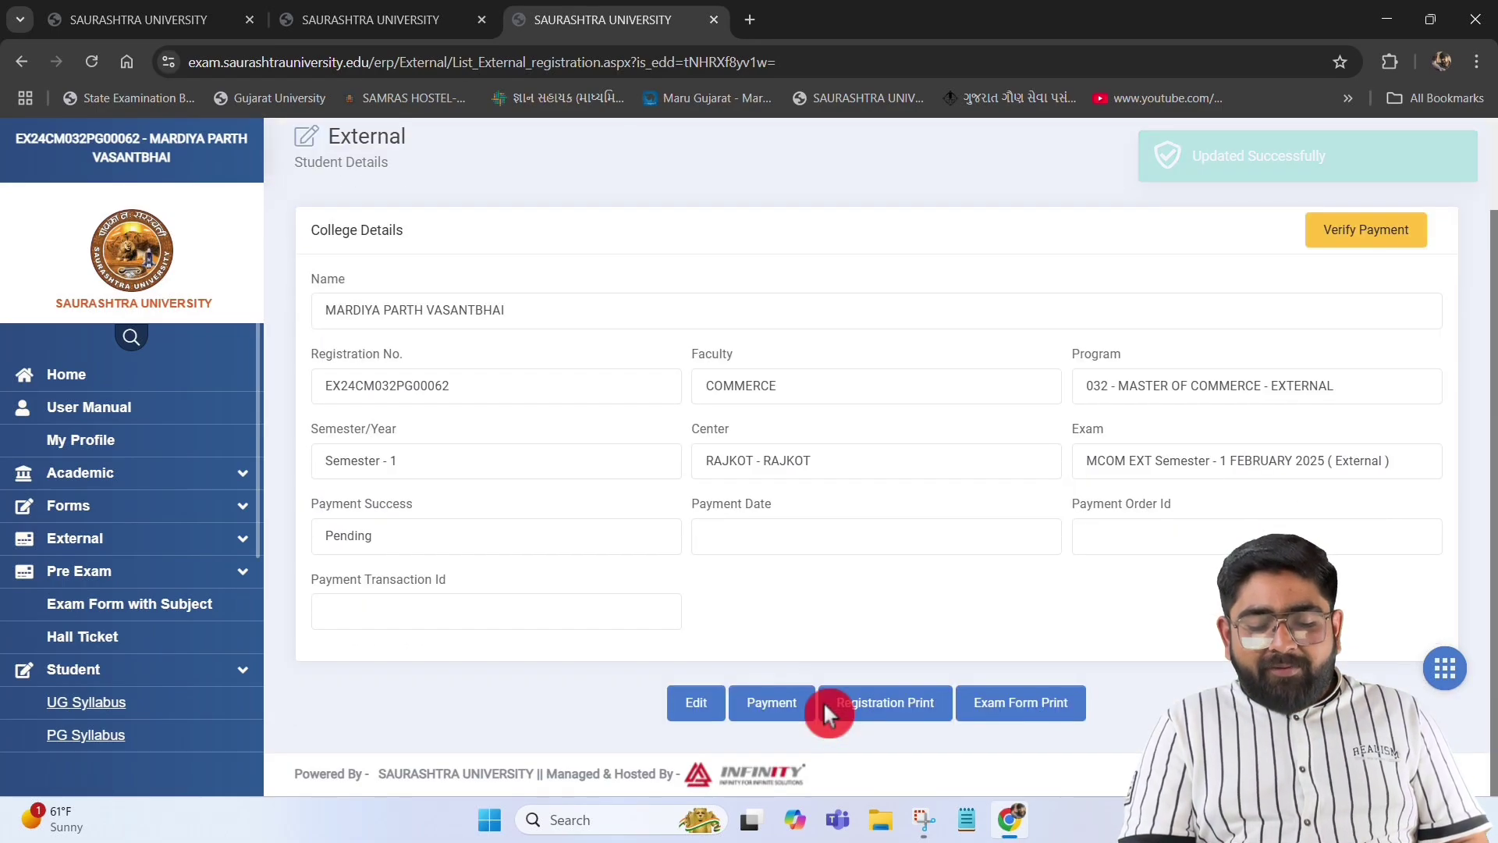
click(770, 705)
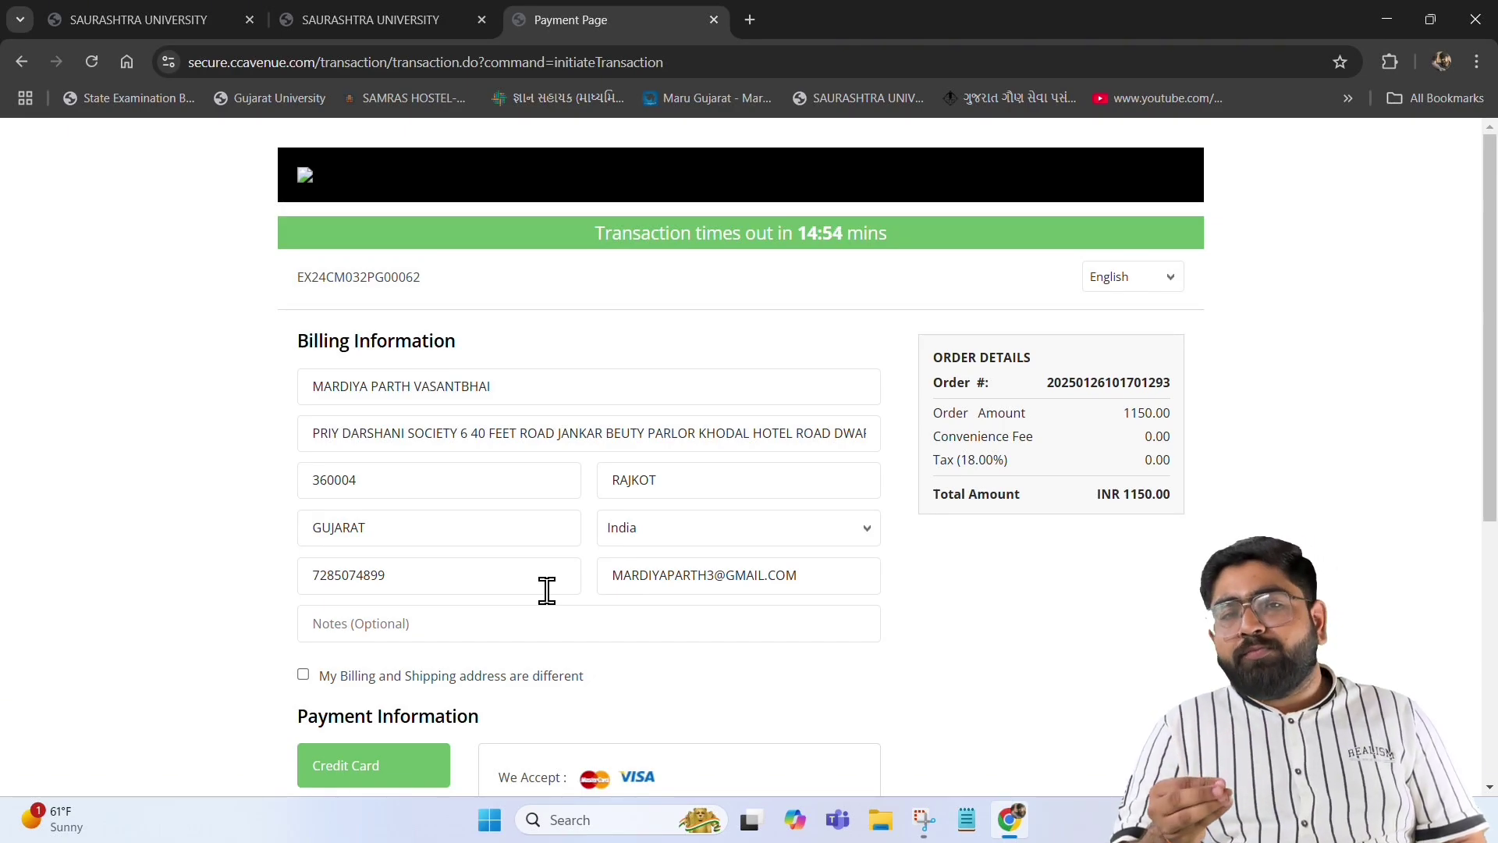
Complete the fee payment on the CCAvenue page, giving a successful total of 1165.53
scroll(546, 591, down, 3)
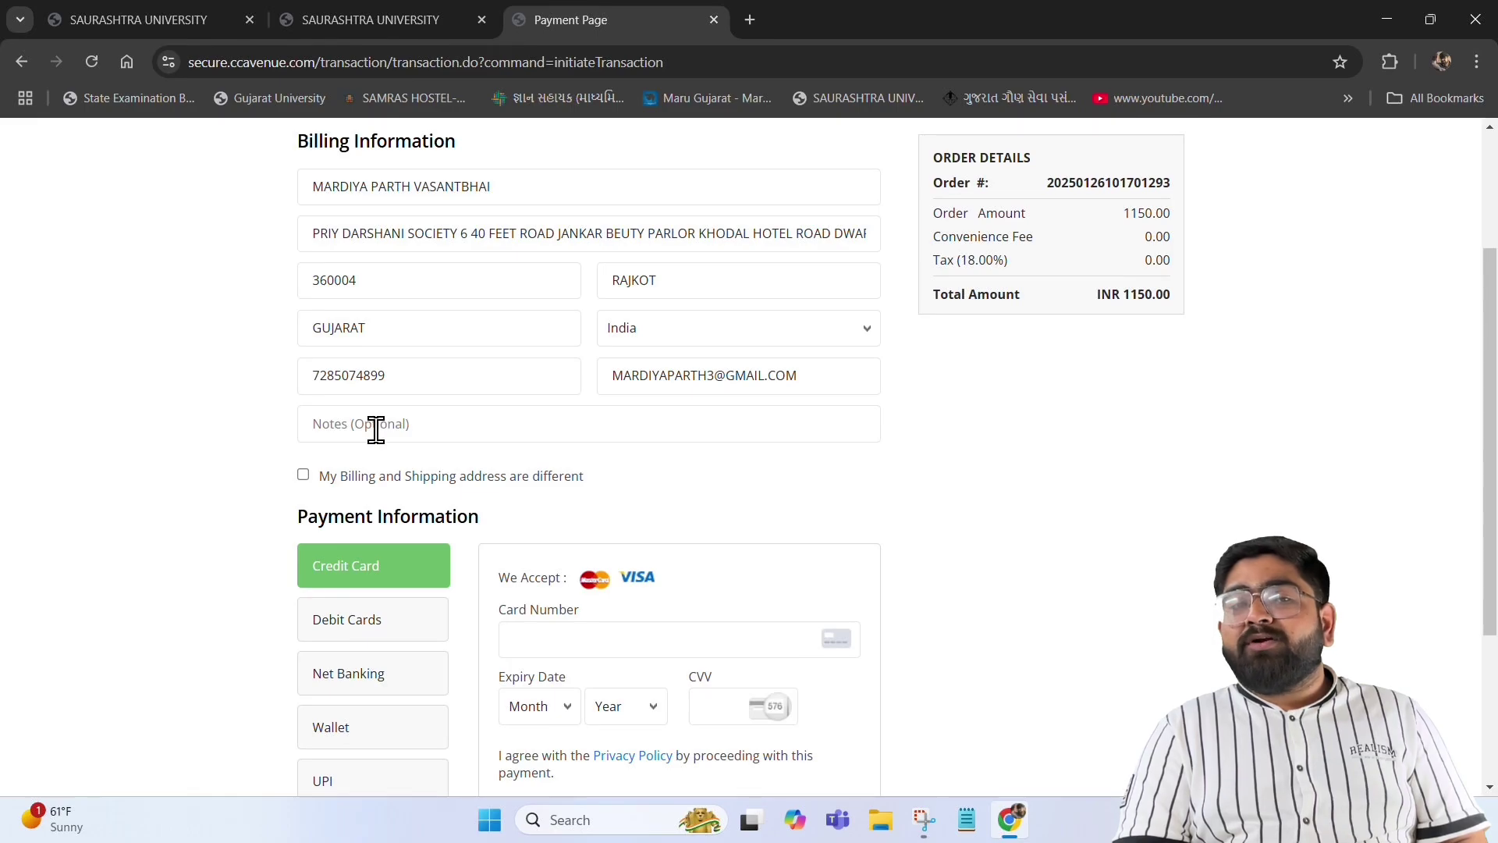
scroll(375, 430, down, 2)
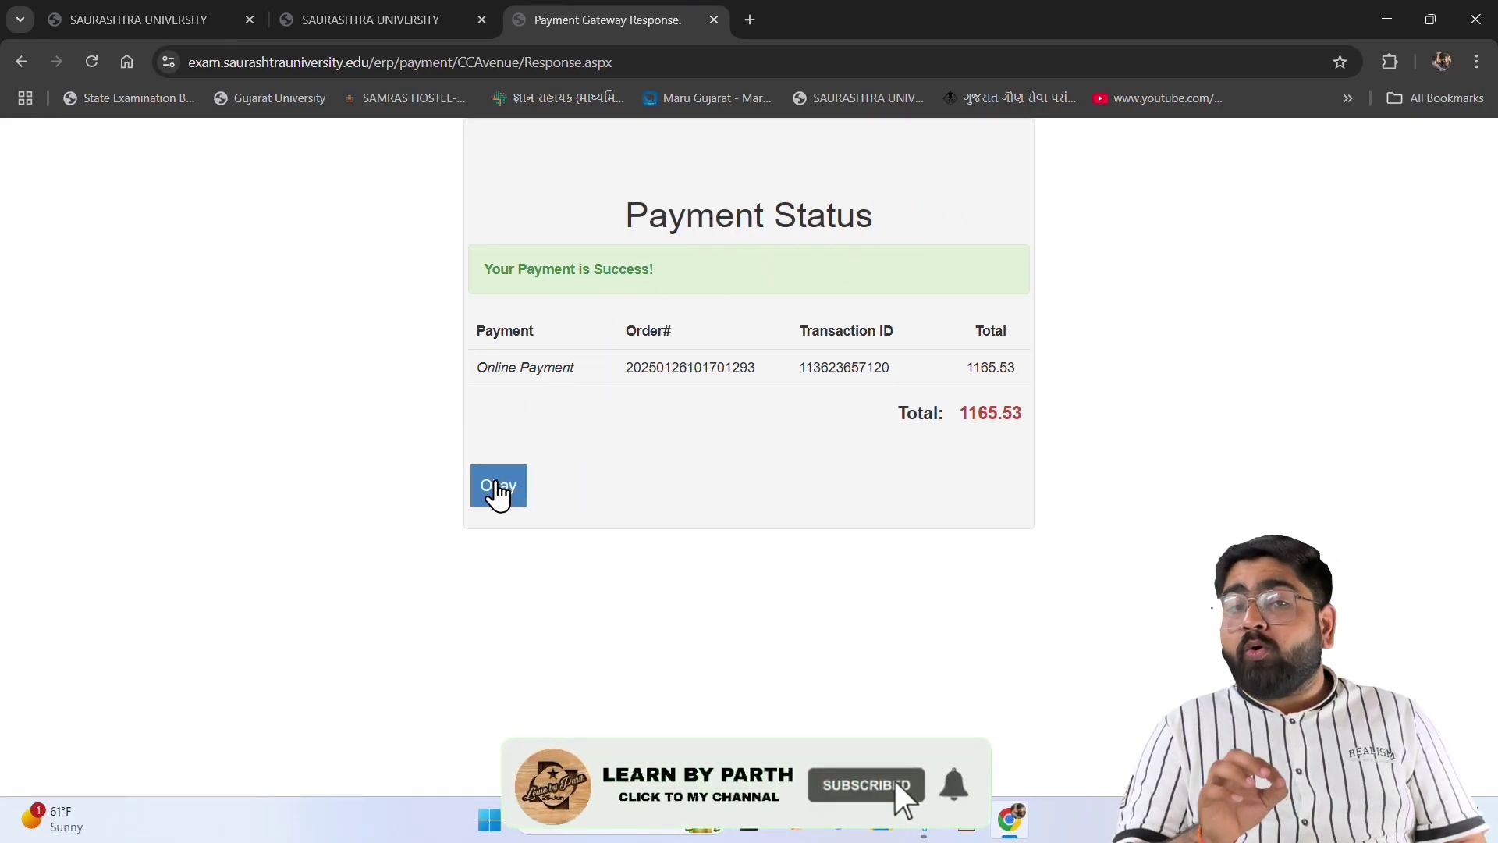
Acknowledge the successful payment and open External Form details showing payment Success
click(499, 485)
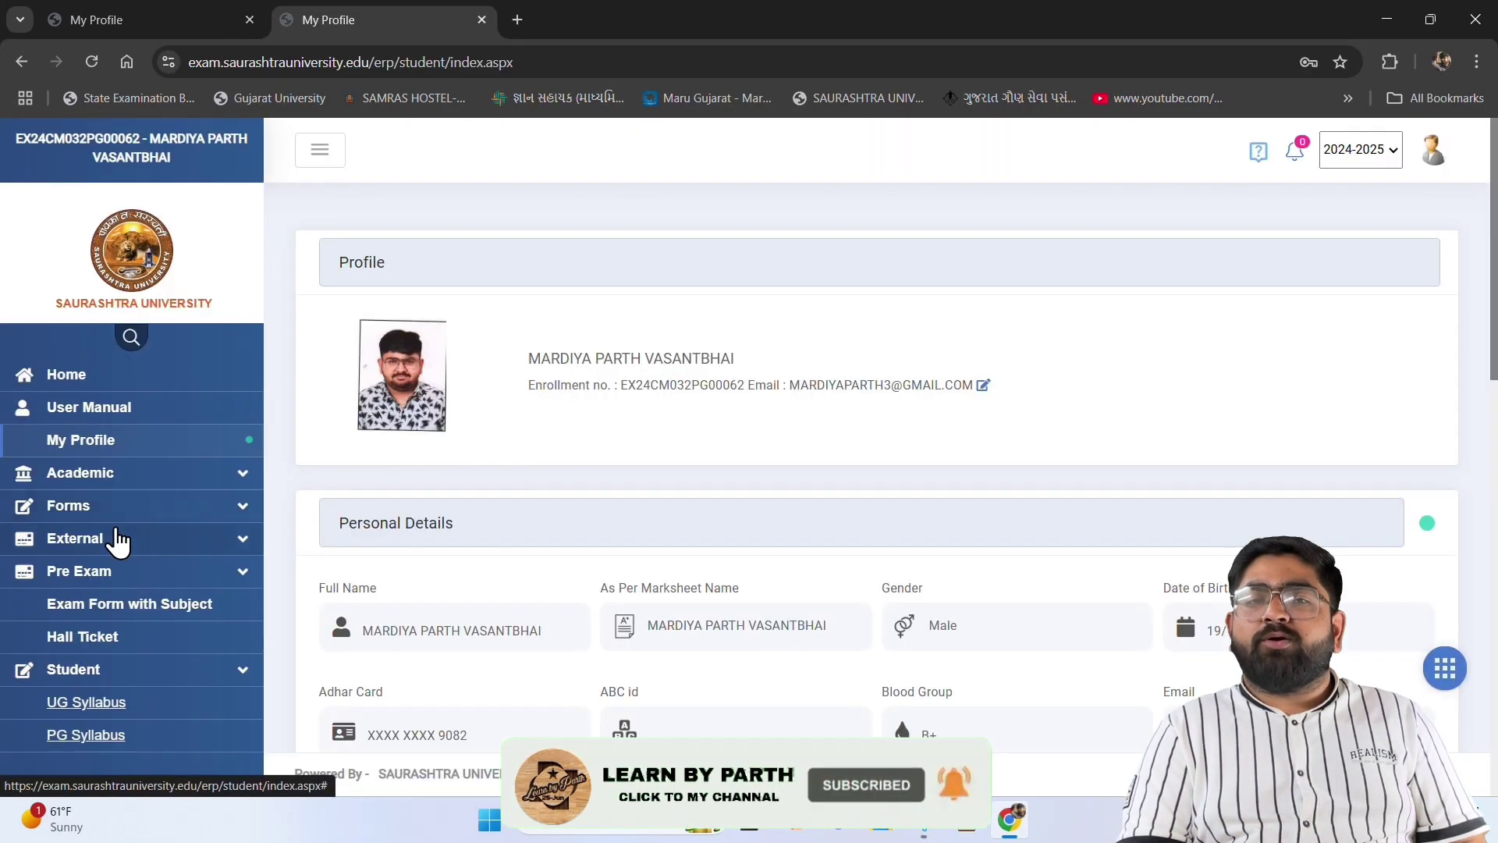
click(117, 538)
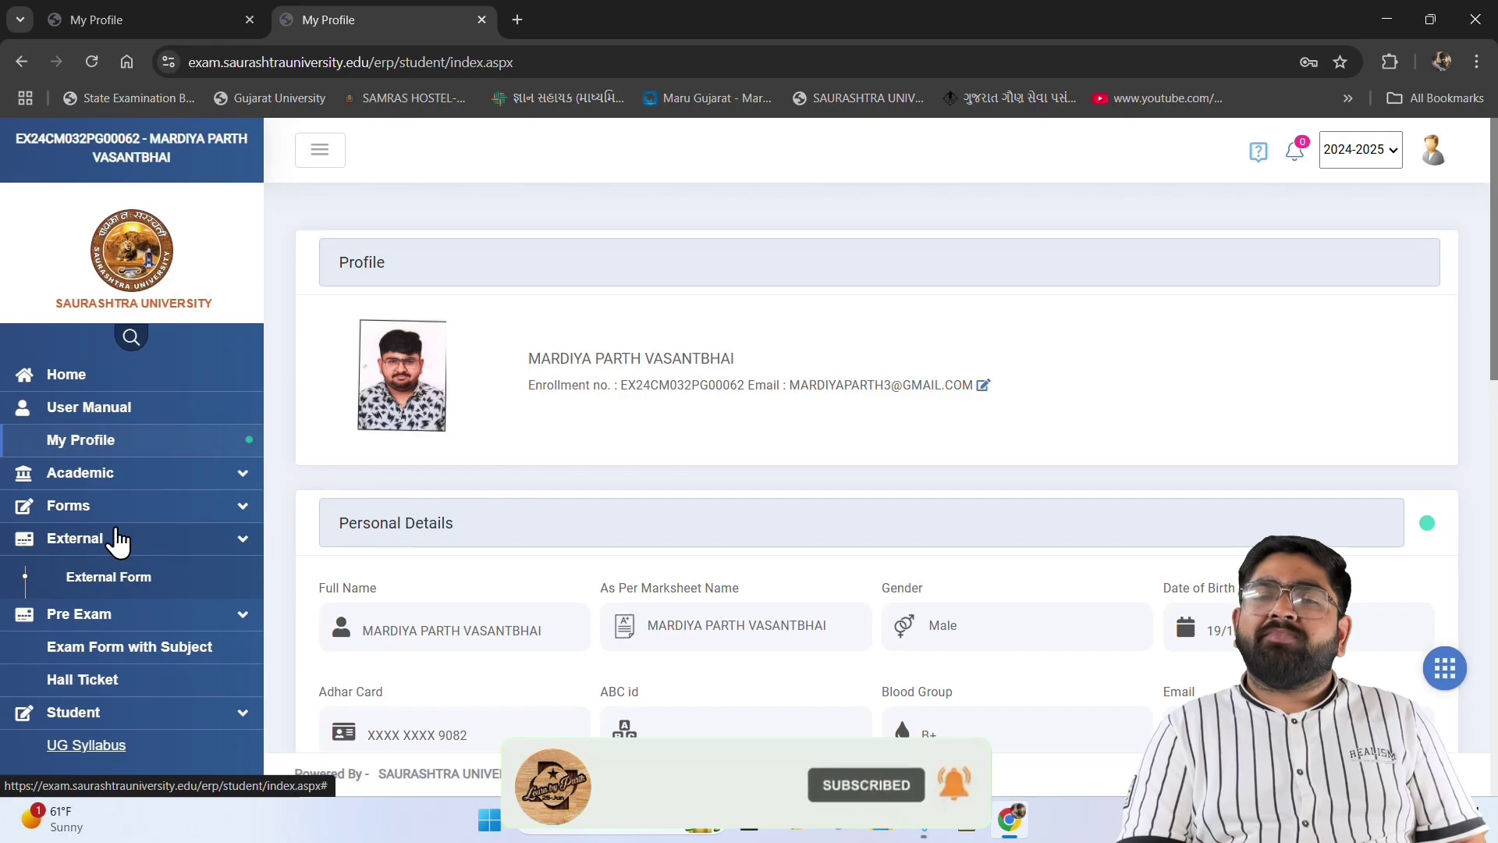
click(117, 583)
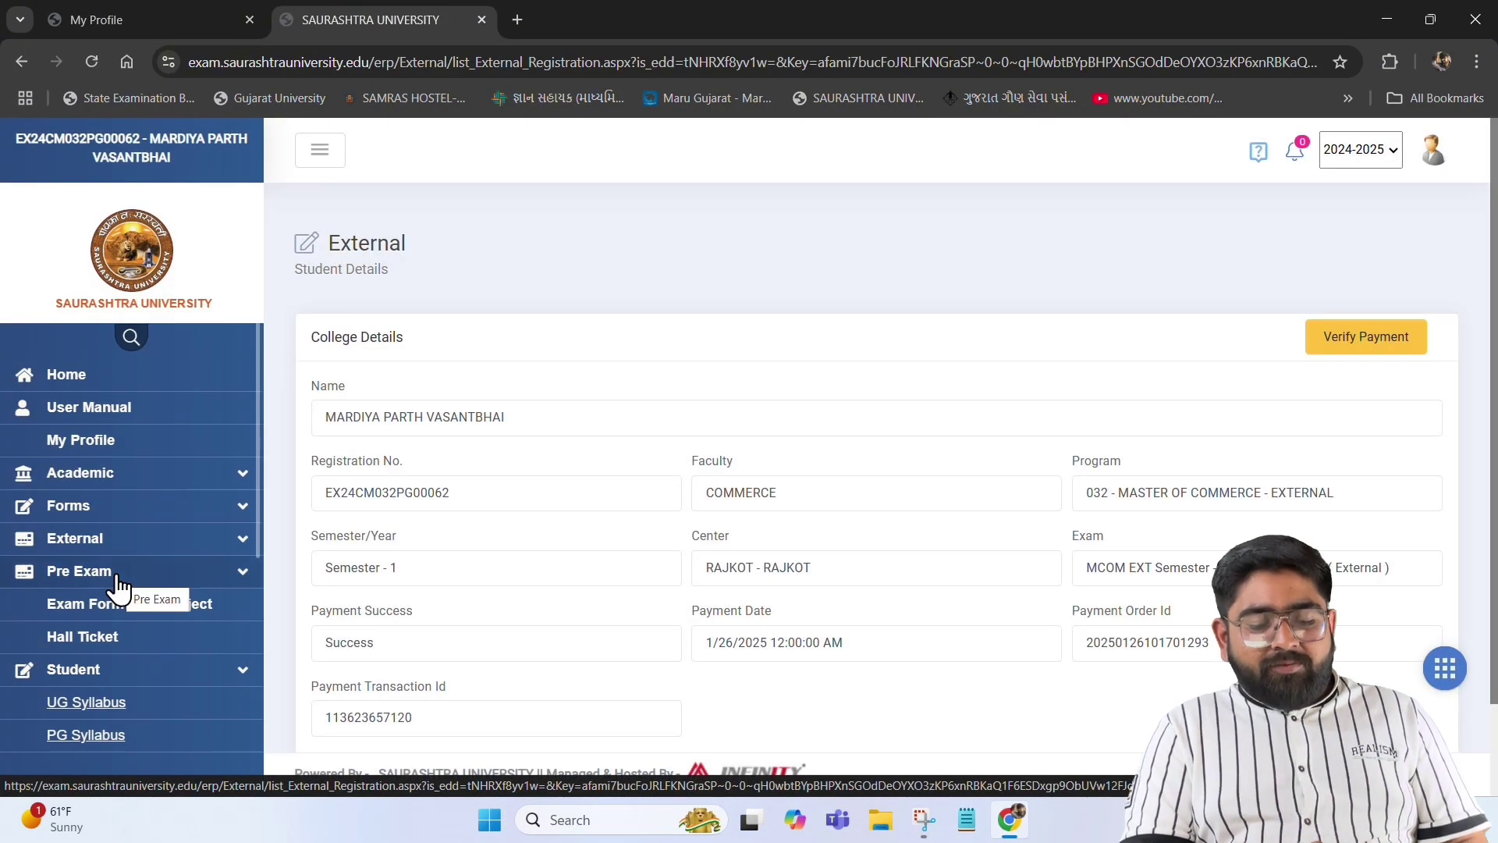
scroll(395, 709, down, 2)
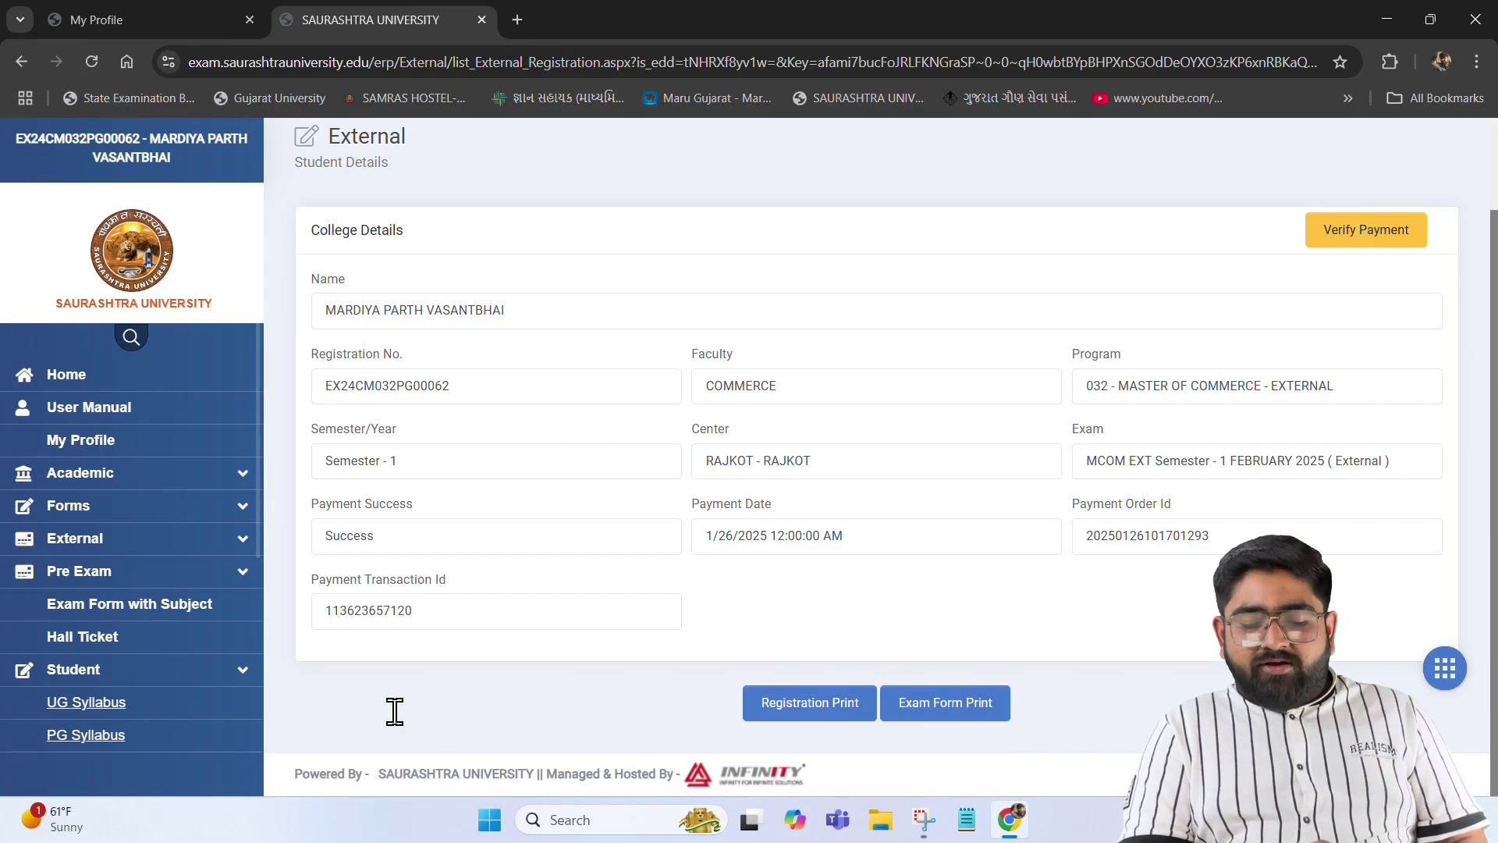
Download the exam form print as External_Exam.pdf and open it for review
click(670, 660)
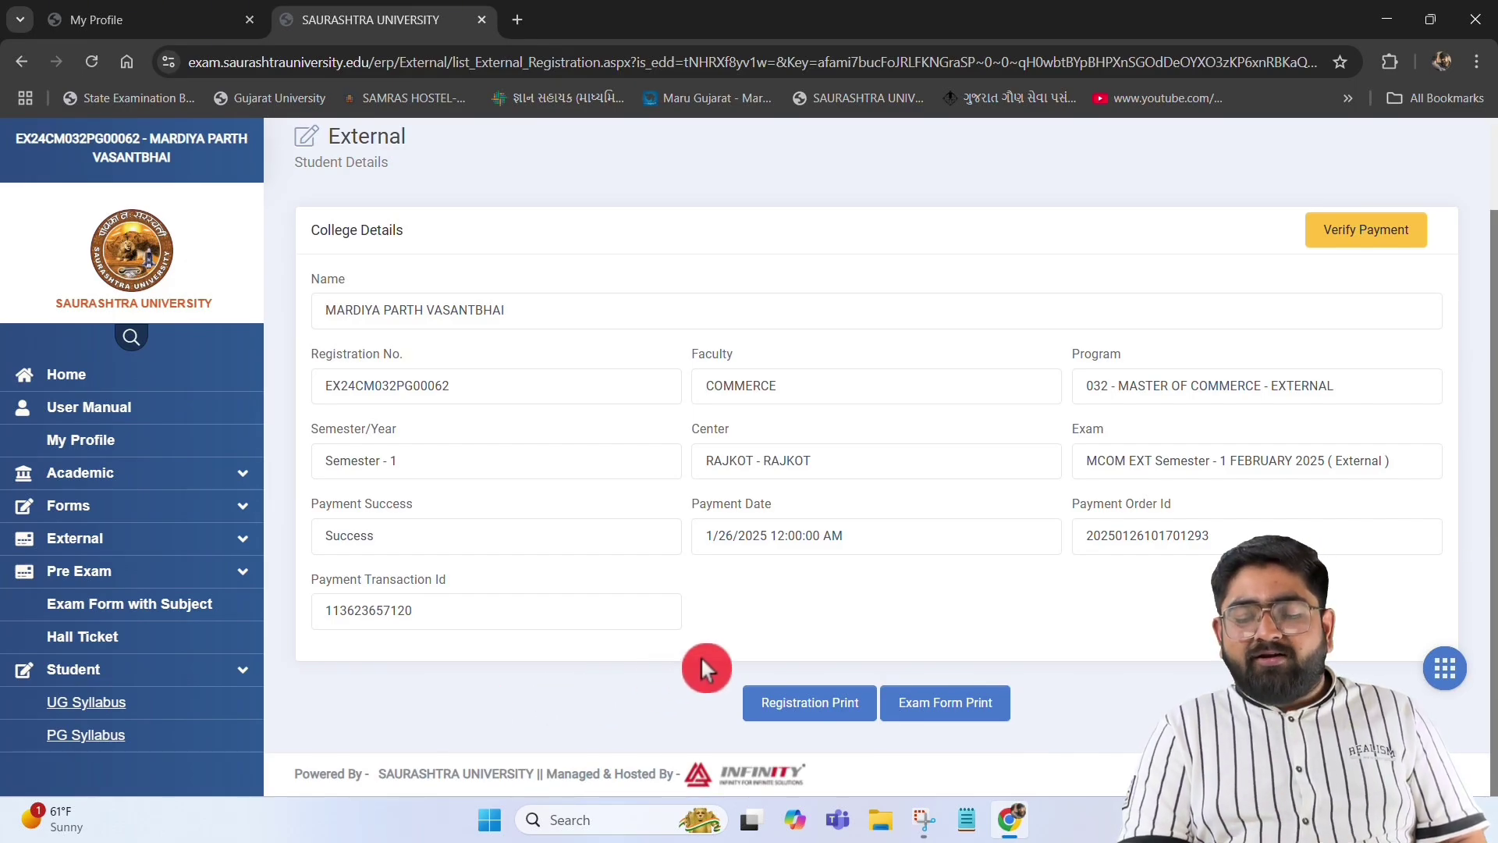
click(966, 707)
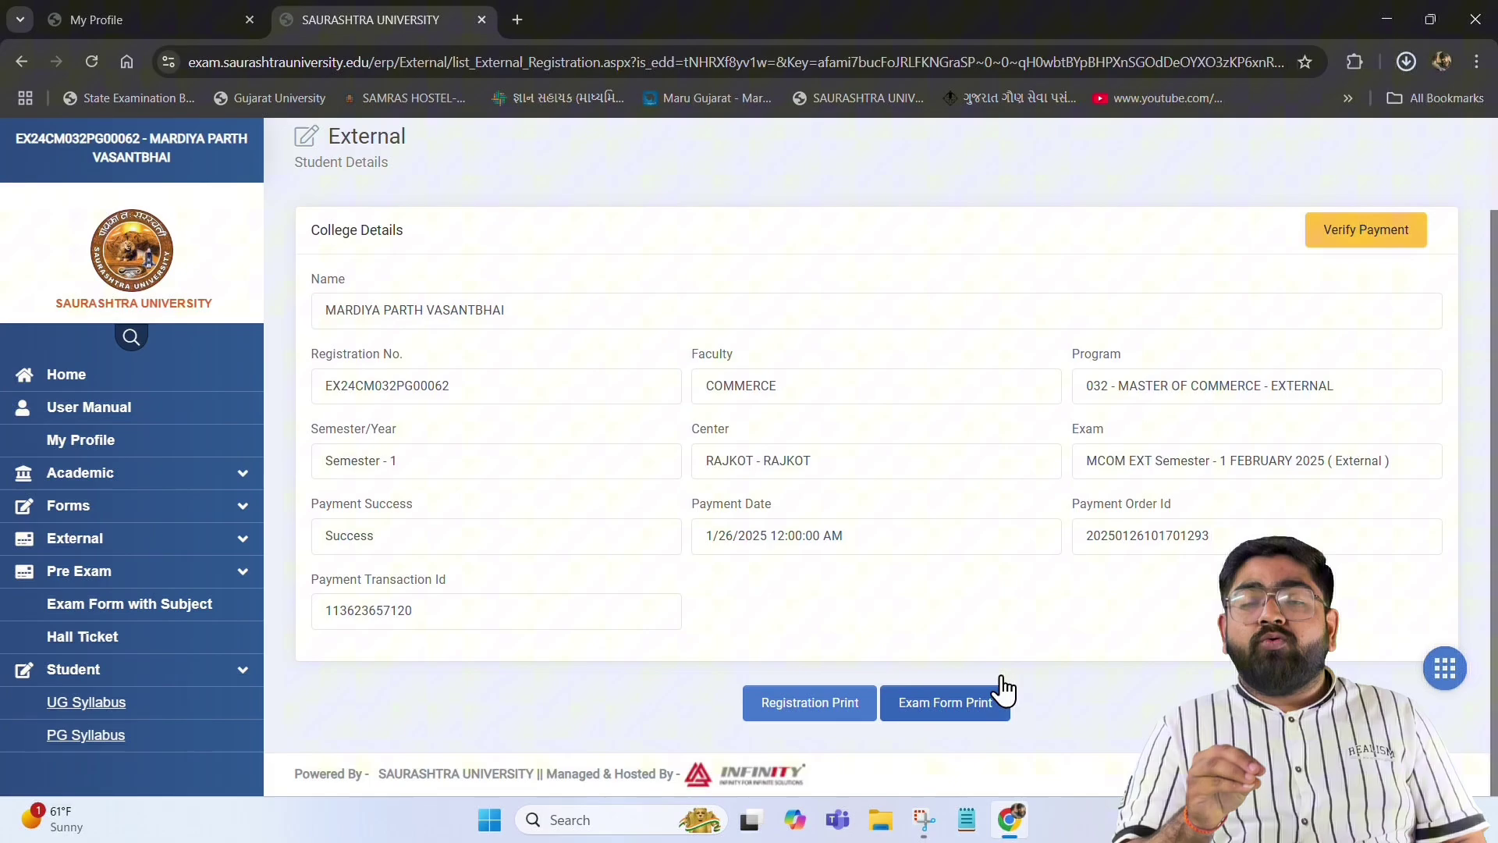
click(1491, 293)
click(1406, 62)
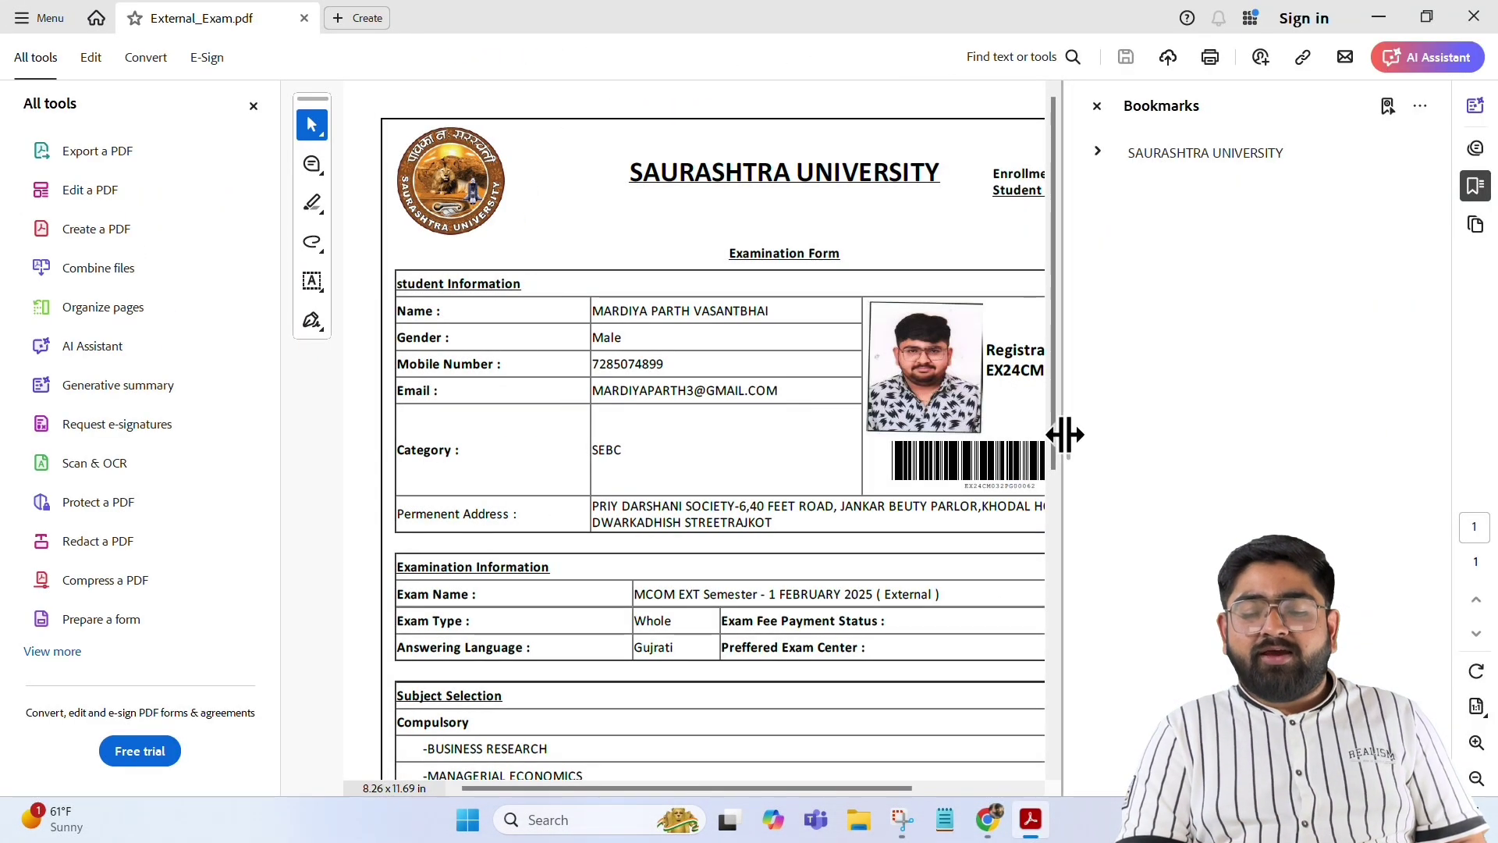
drag(1065, 435, 1399, 445)
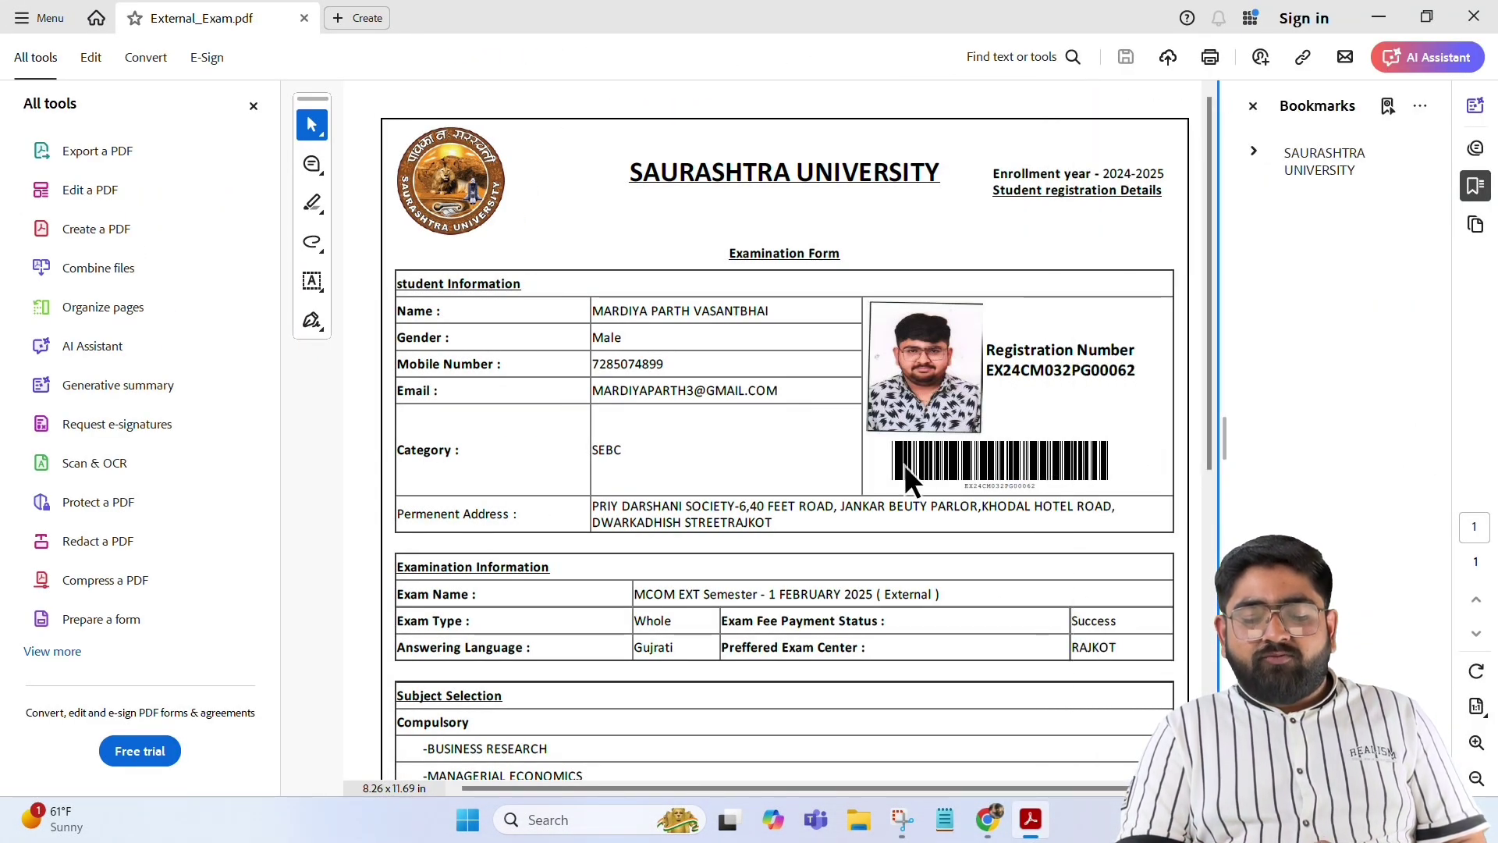
scroll(907, 470, down, 3)
scroll(906, 466, down, 3)
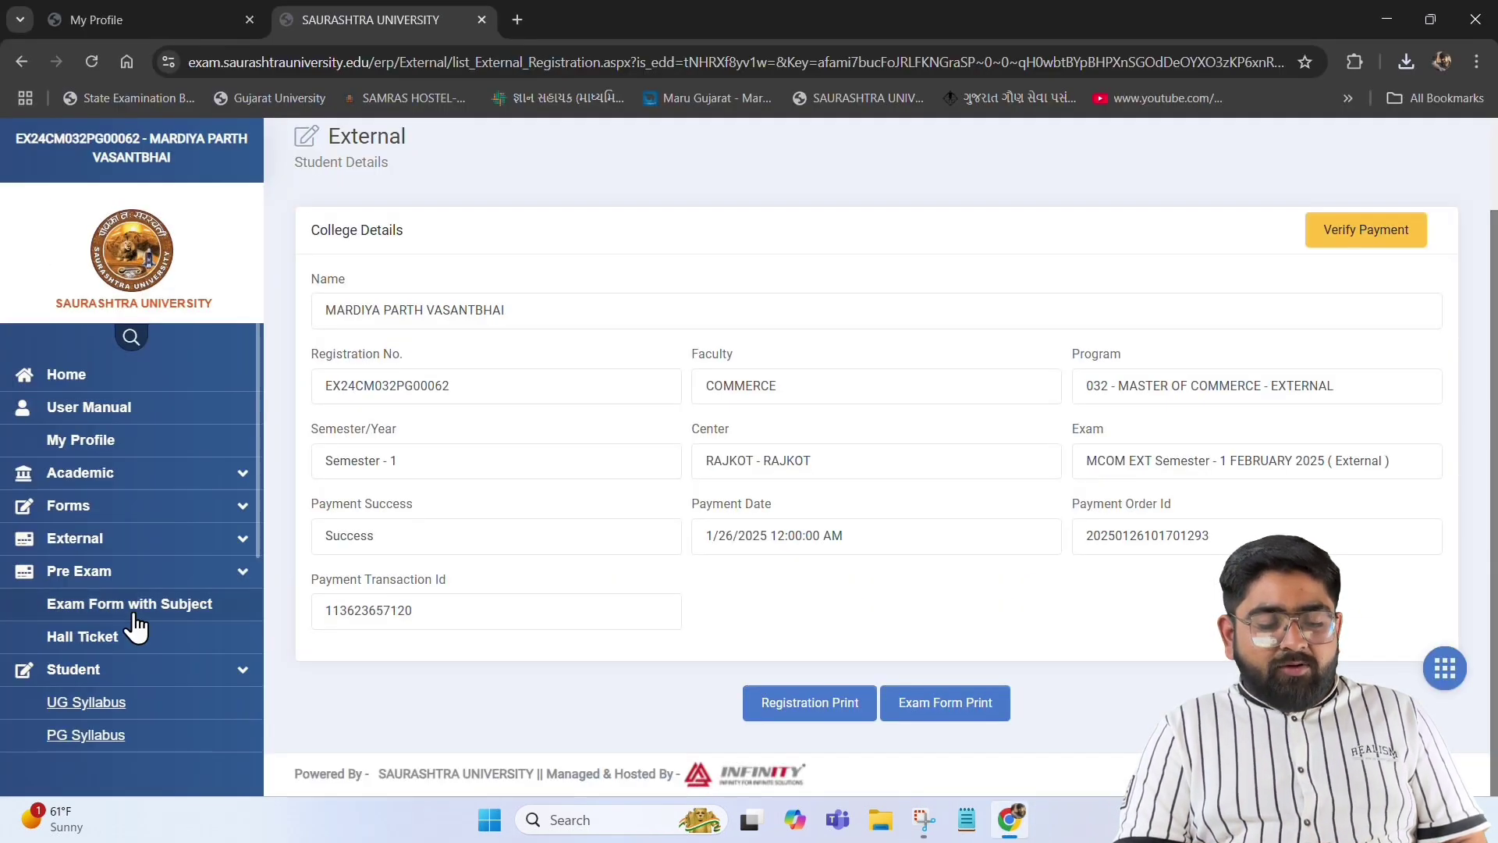
Print the exam form as Exam_form_with_Receipt.pdf and review its 1,150.00 fee receipt
click(157, 602)
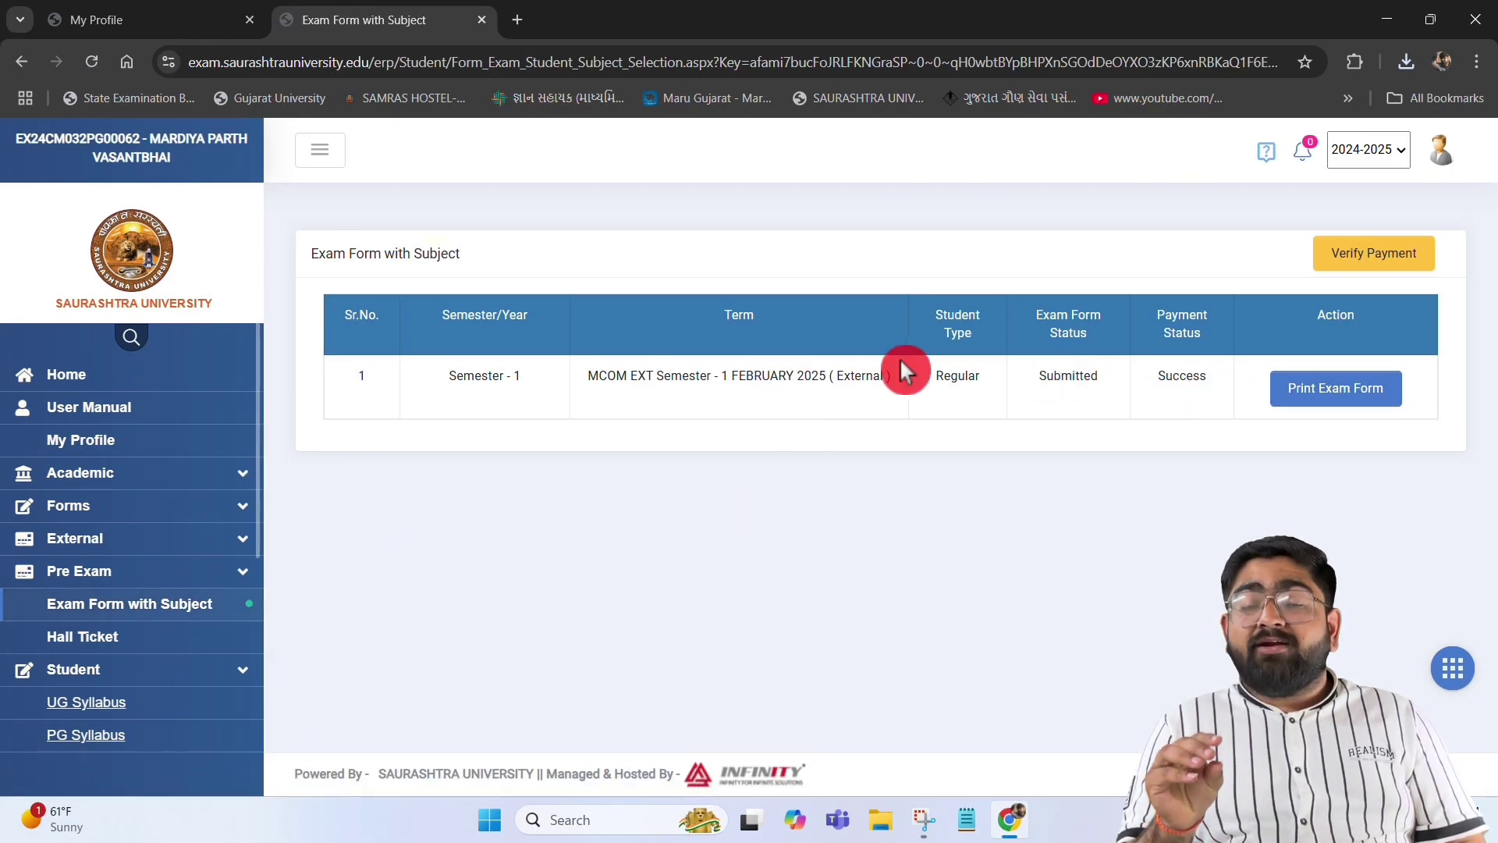
click(1356, 398)
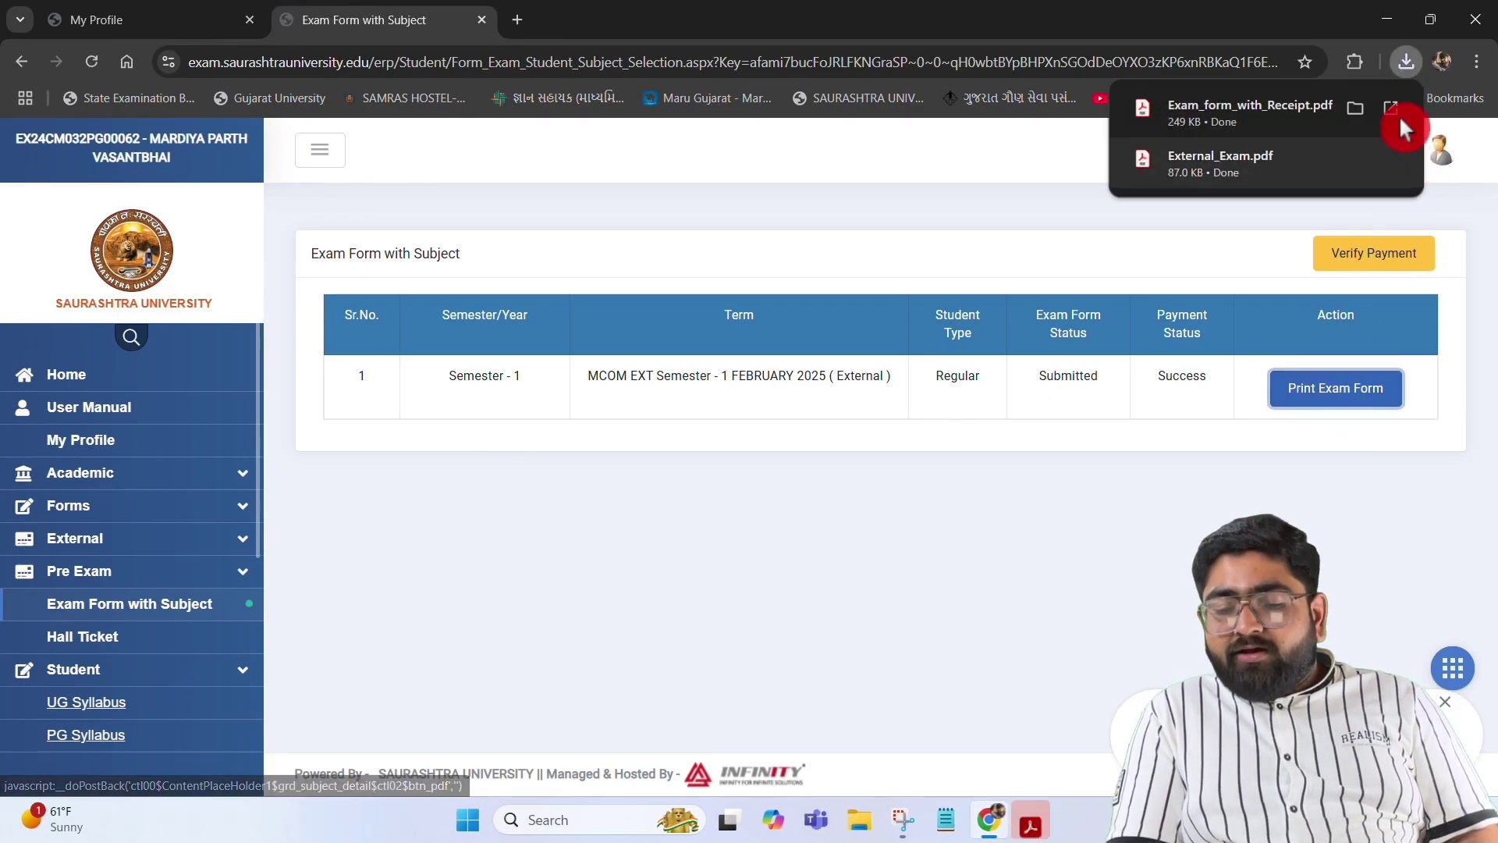
click(1397, 117)
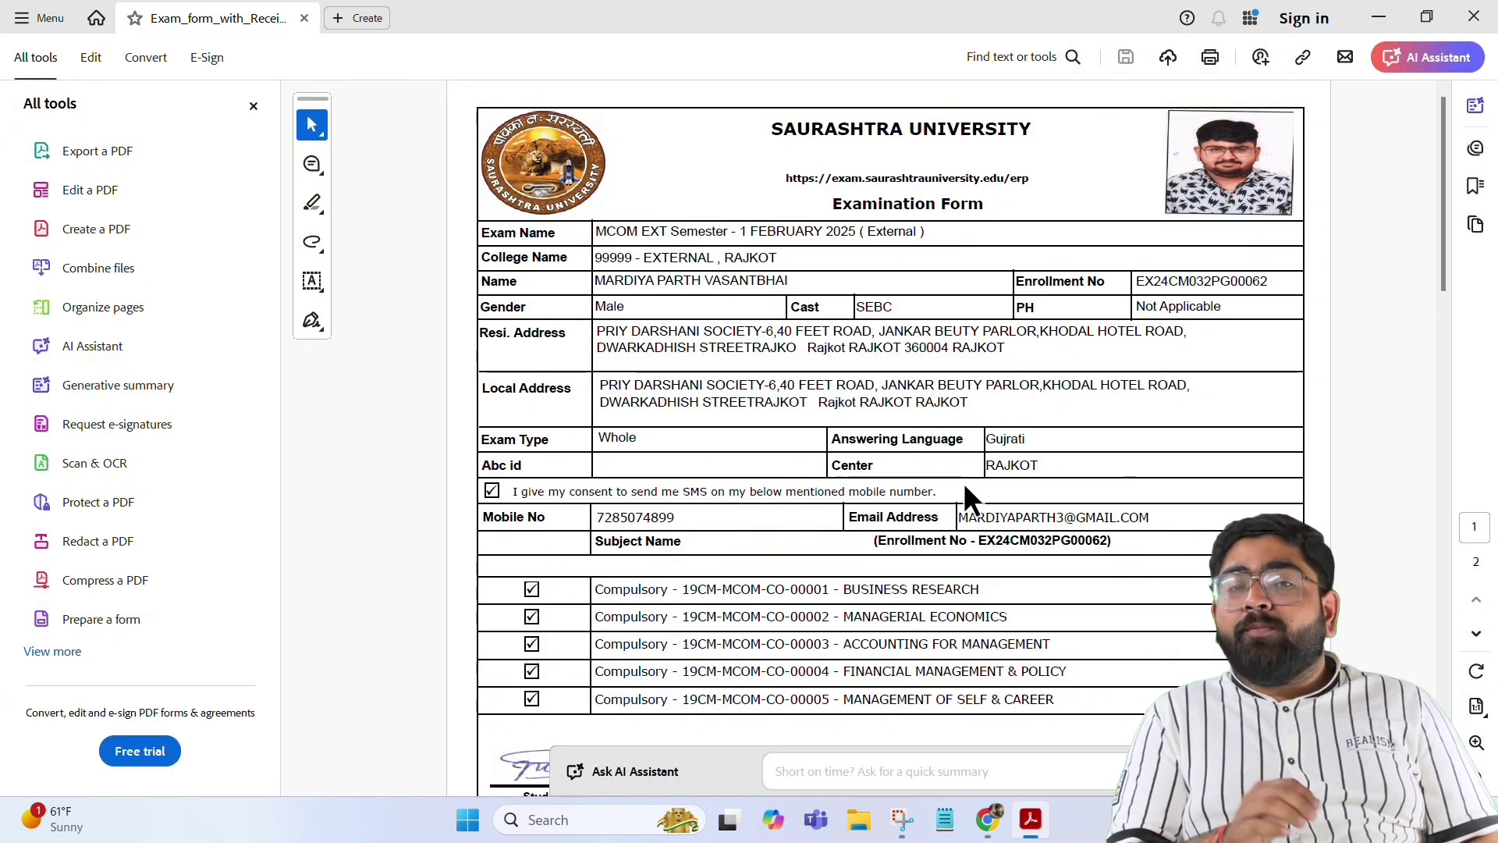
scroll(897, 546, down, 10)
scroll(826, 608, up, 2)
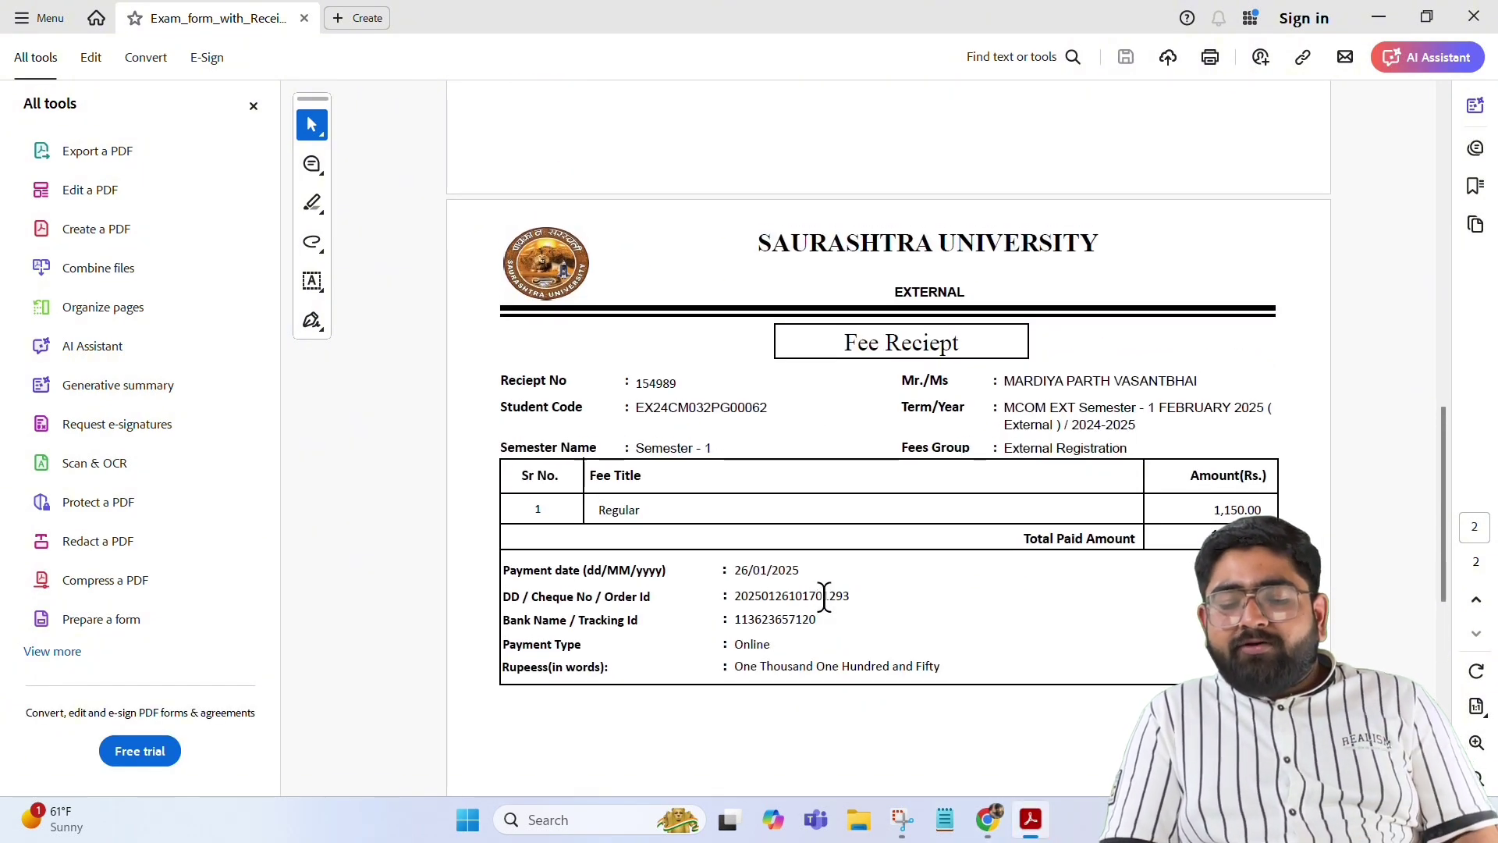